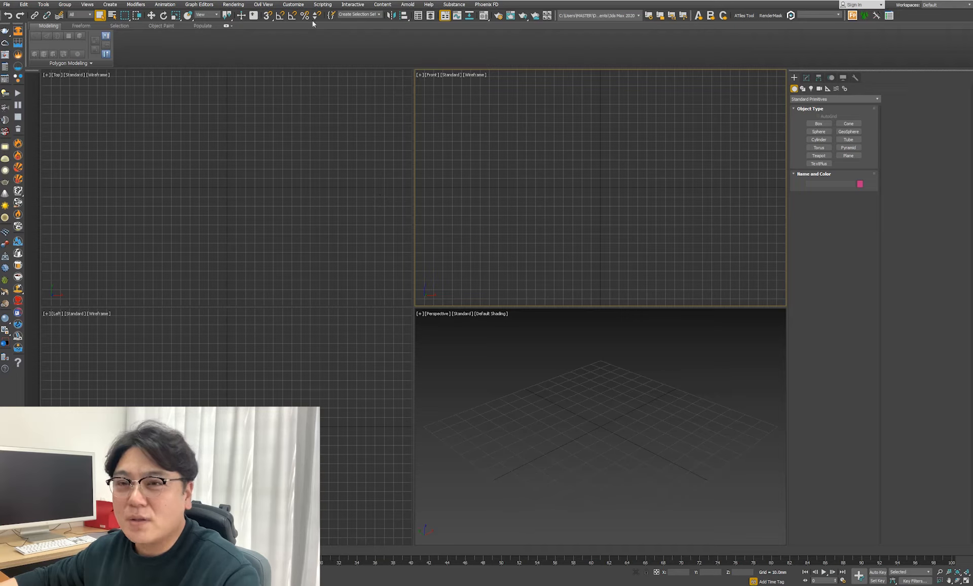
Open the units setup and set the display unit scale to Metric in Millimeters.
click(293, 5)
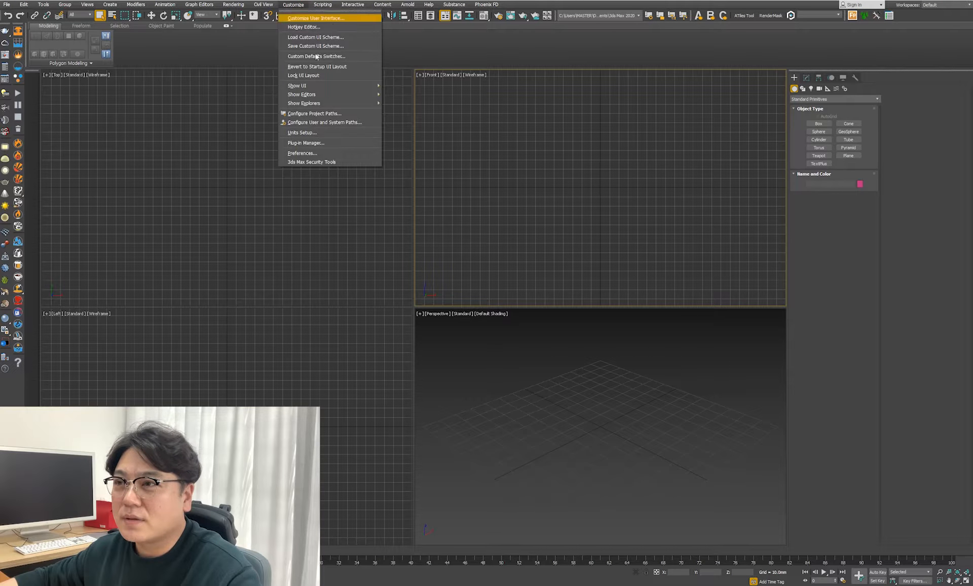
click(334, 135)
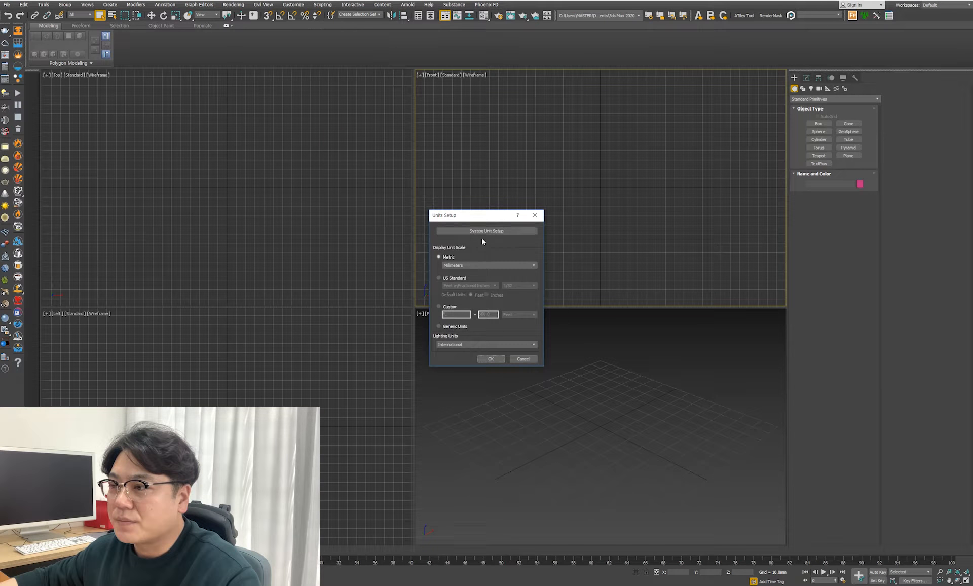
click(460, 266)
click(459, 270)
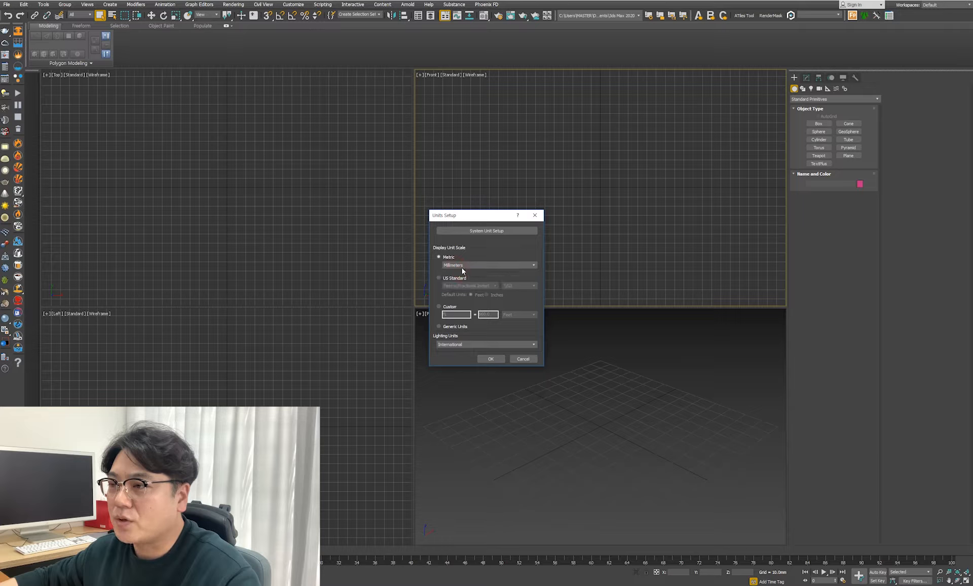
click(439, 258)
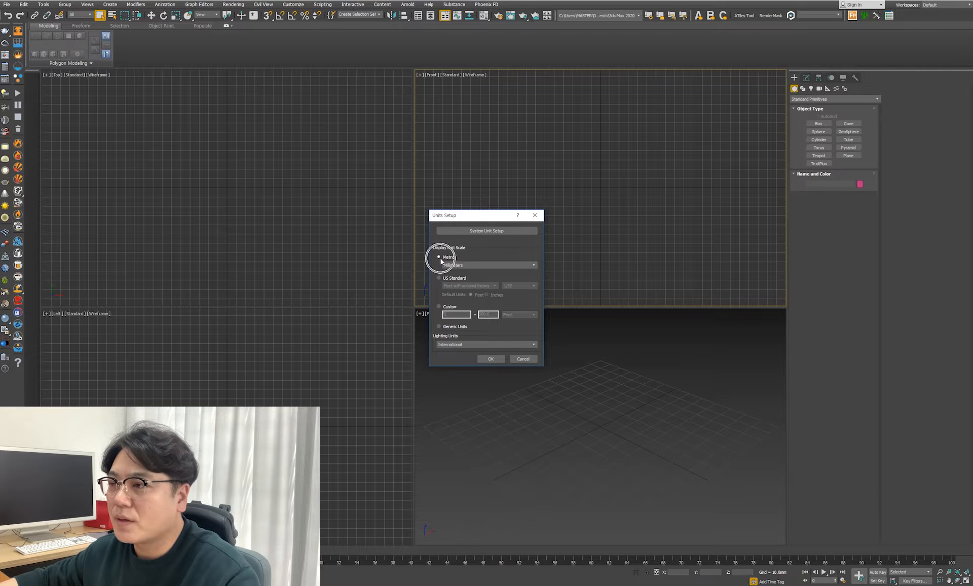
click(439, 258)
Set the system unit scale to 1 unit = 1.0 Millimeters and accept the units setup.
click(490, 232)
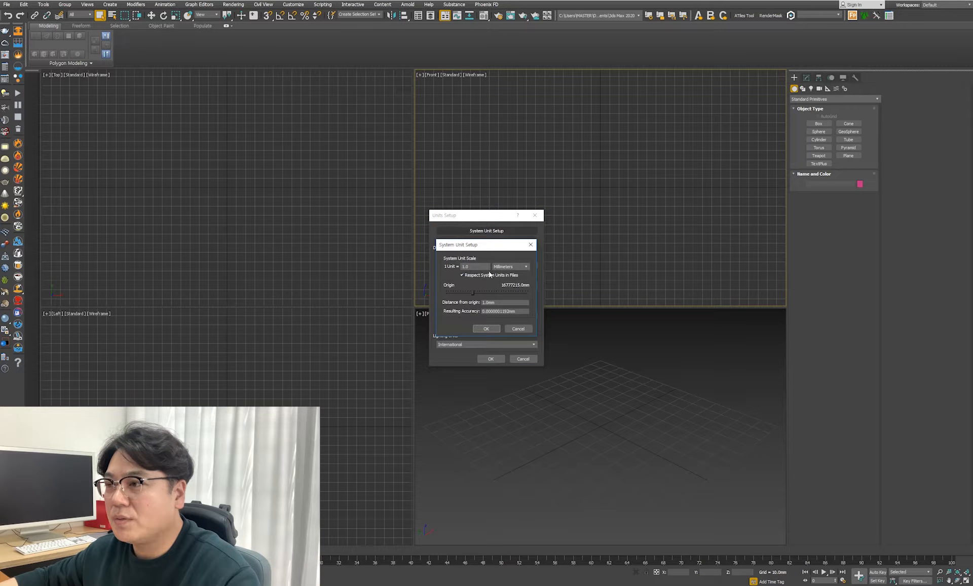
double_click(470, 266)
click(501, 266)
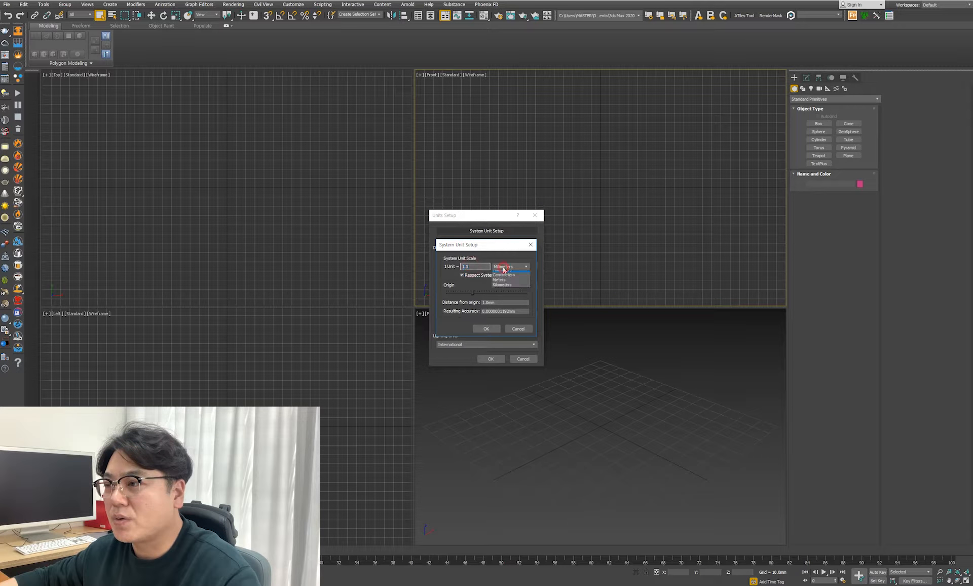
click(507, 287)
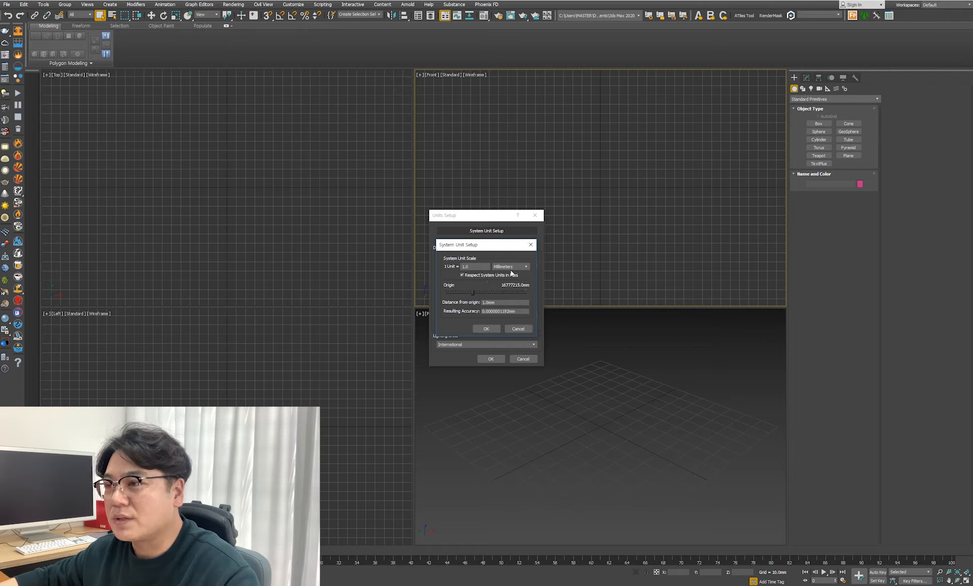
click(487, 328)
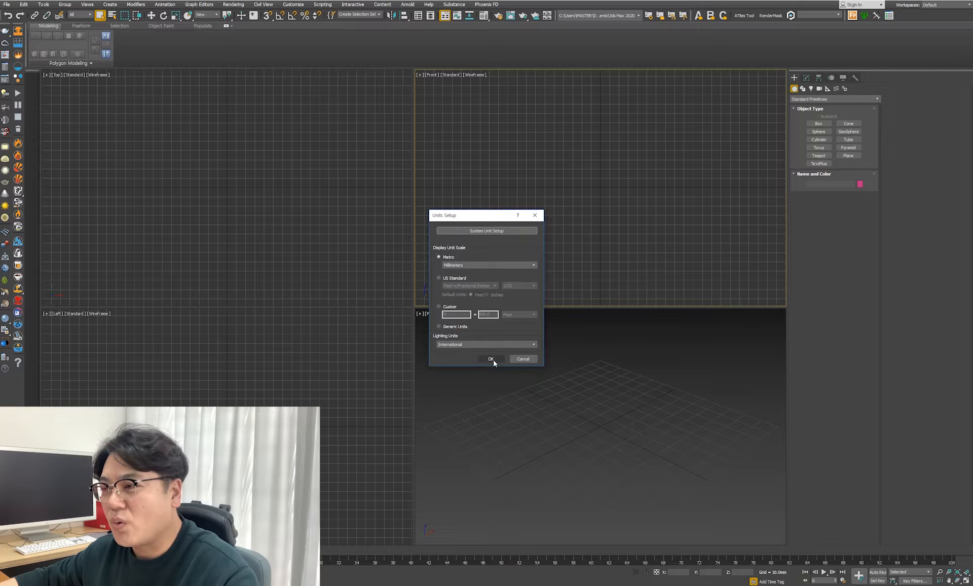
click(492, 360)
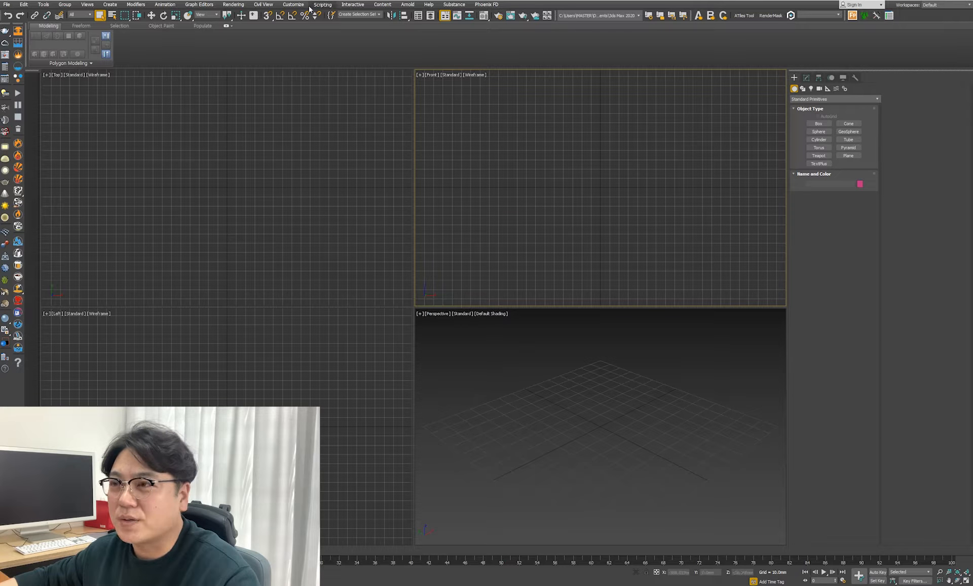
Open the preference settings and review the general options, including scene undo levels and scene selection.
click(293, 5)
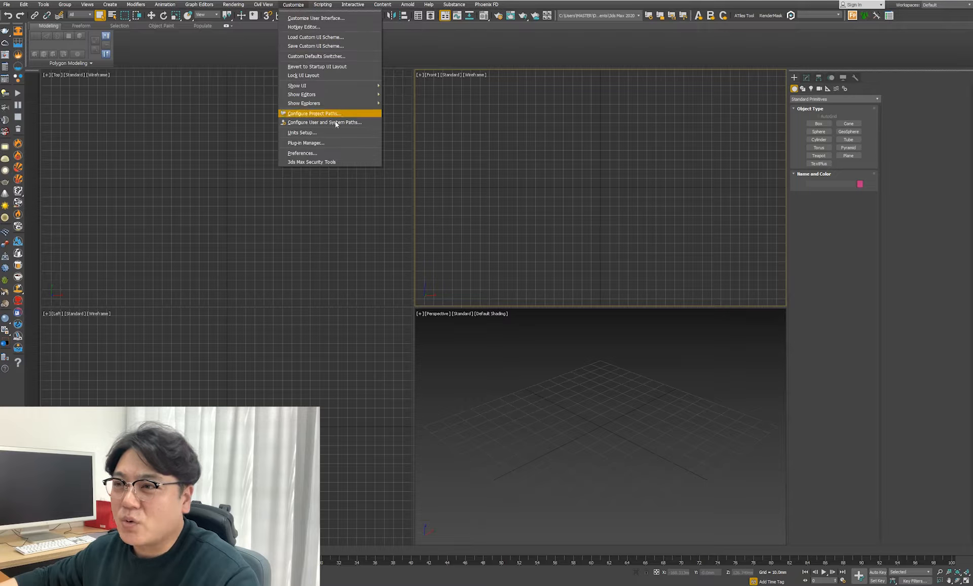
click(326, 155)
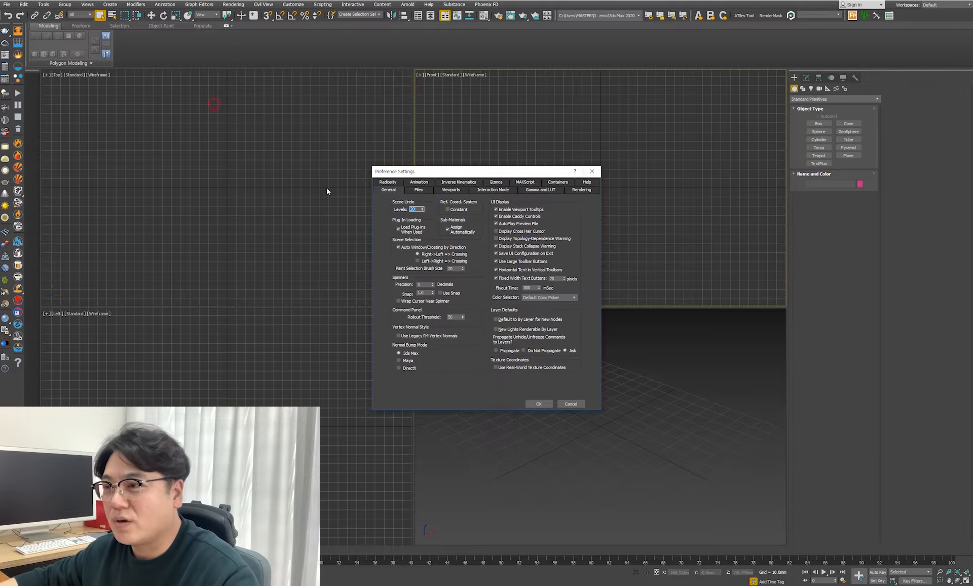
key(ctrl)
key(ctrl)
key(ctrl)
key(ctrl)
key(ctrl)
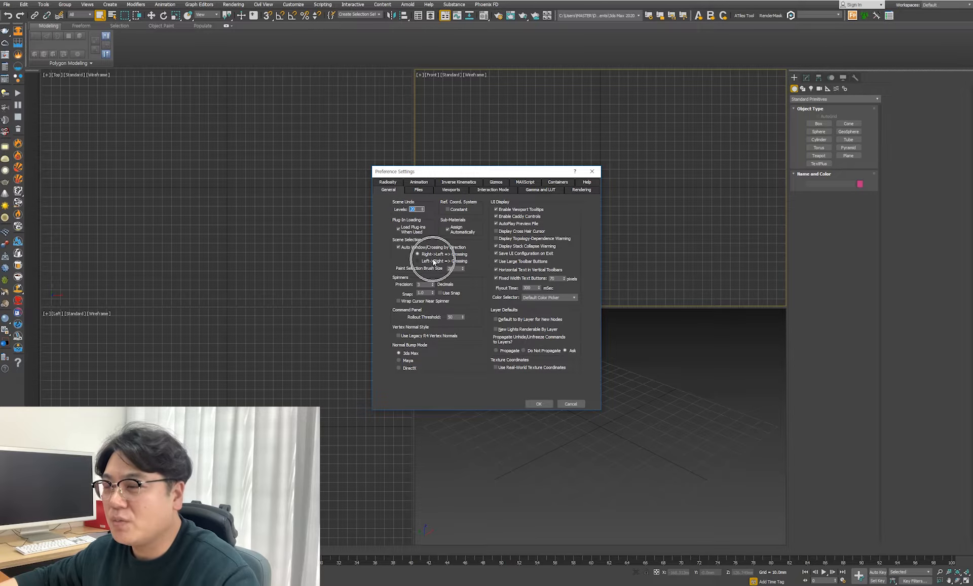
key(ctrl)
Set the Auto Backup interval to 60 minutes, check the viewport preferences, and accept the preference settings.
click(420, 190)
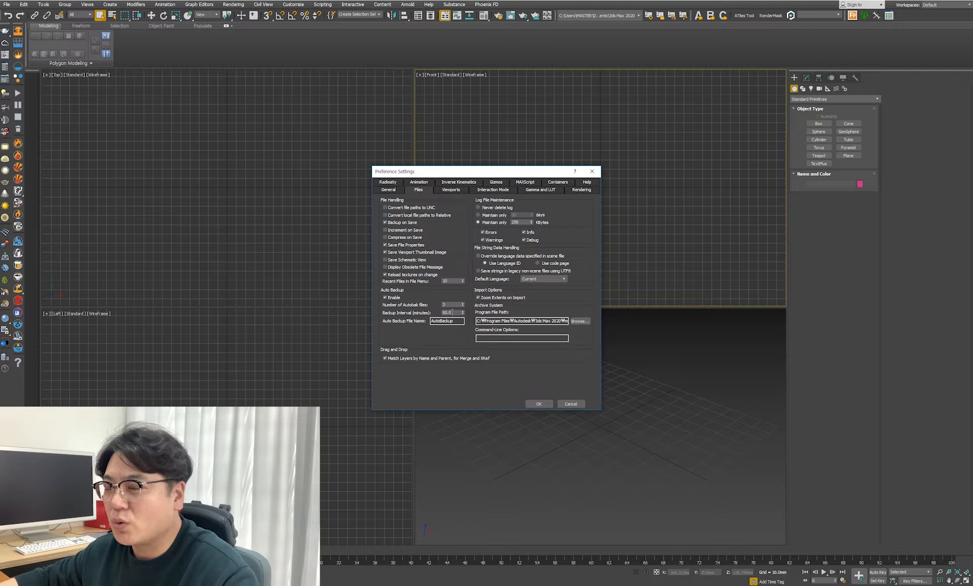
double_click(452, 312)
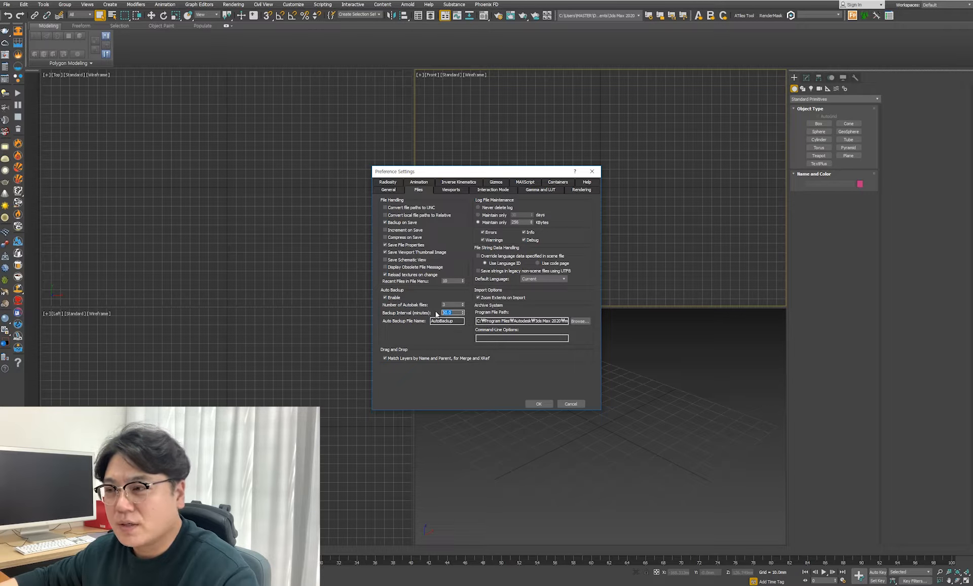
click(451, 312)
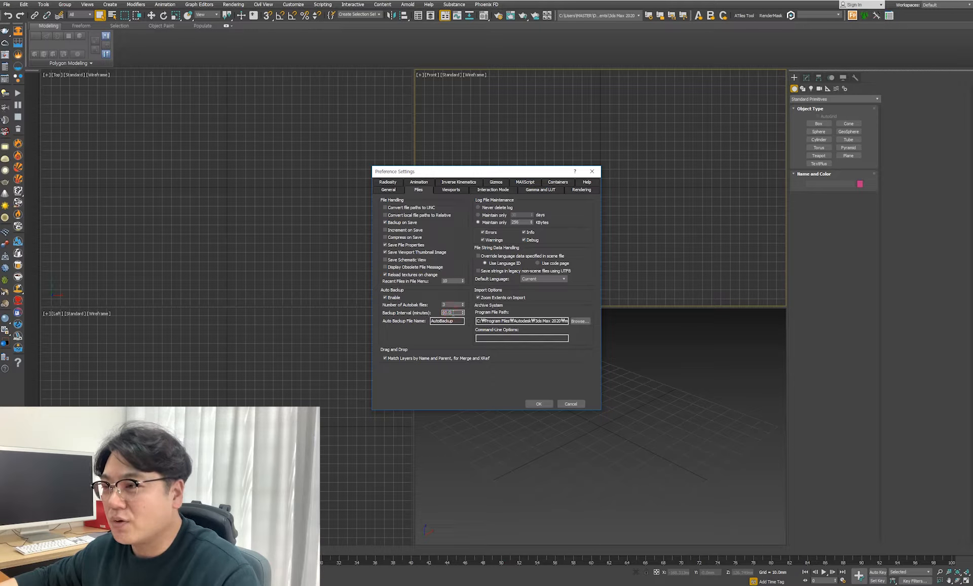
text(60)
text(60.0)
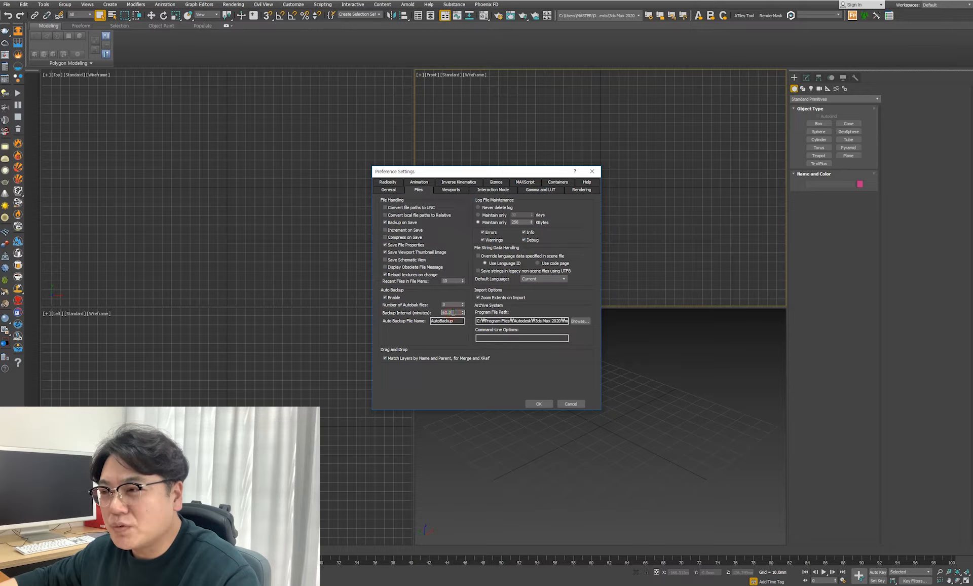
drag(452, 312, 443, 316)
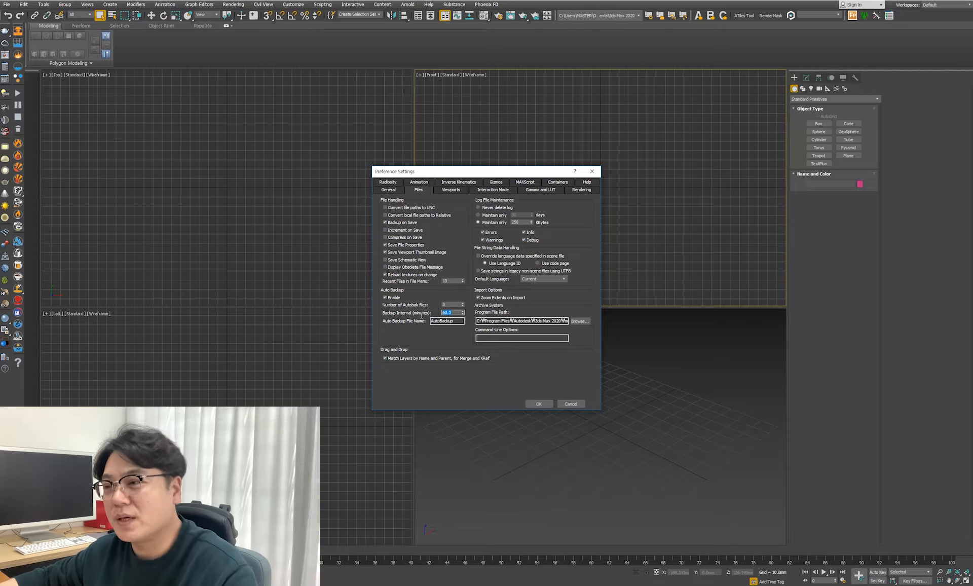
click(447, 193)
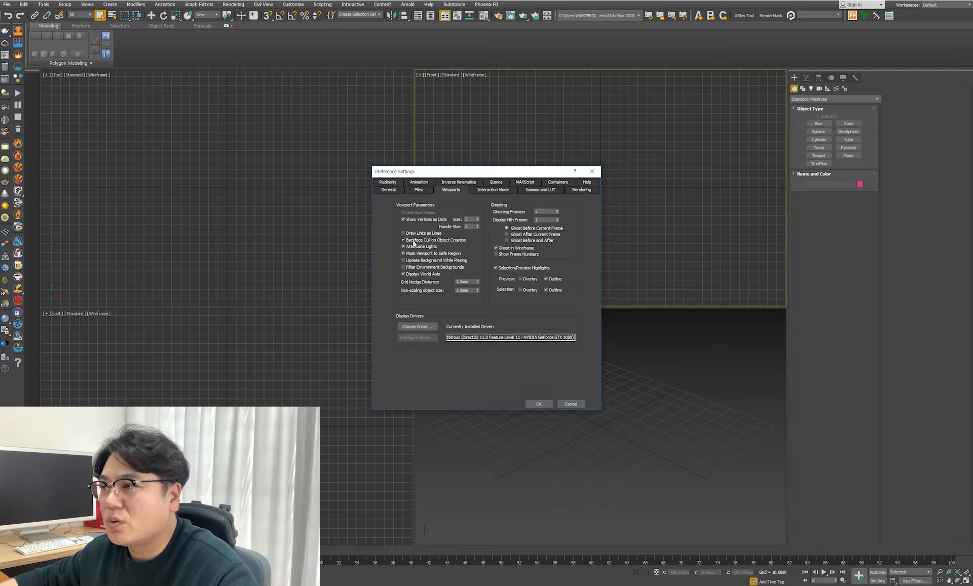
click(531, 406)
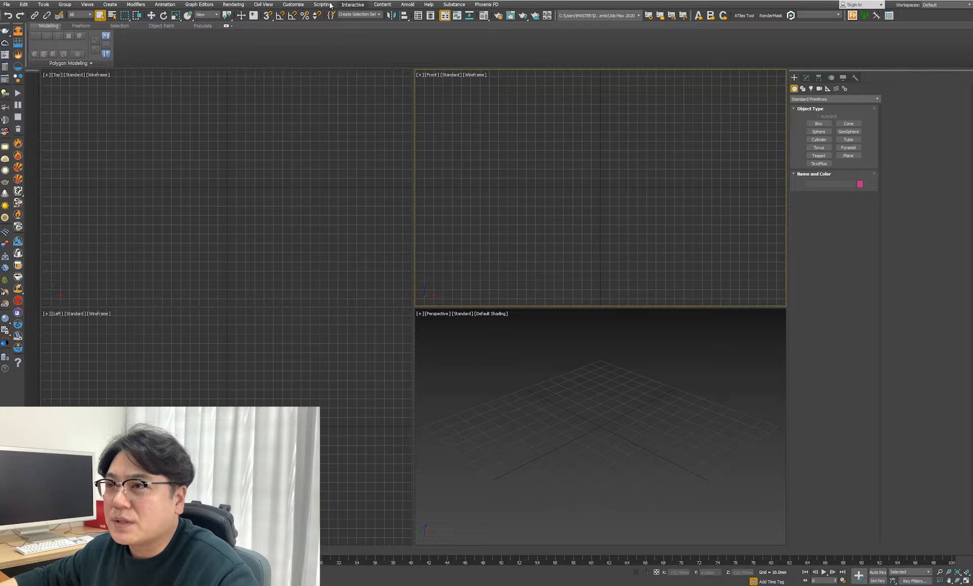
Keep only Vertex and Midpoint as active snaps and review the snap options for frozen objects and axis constraints.
right_click(270, 18)
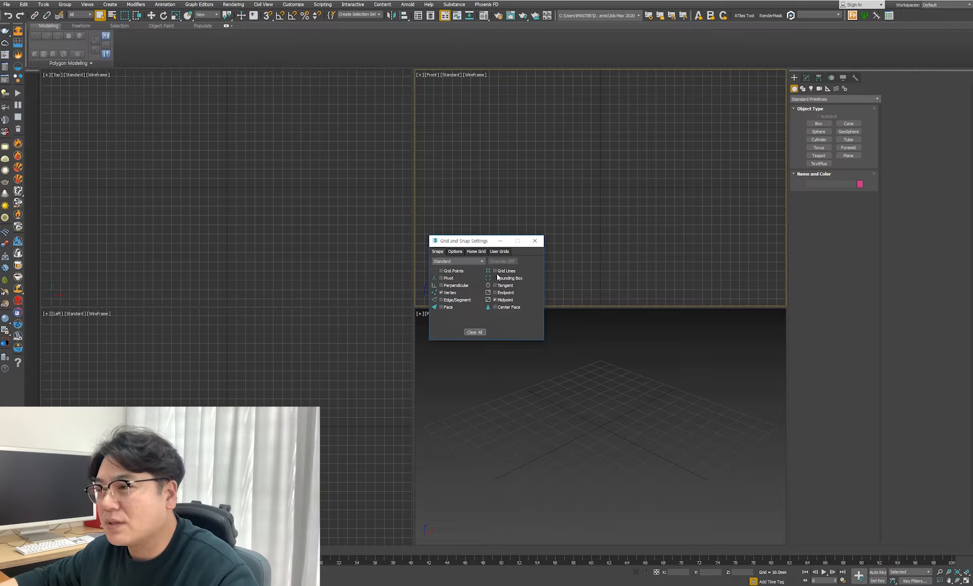
click(450, 294)
click(450, 294)
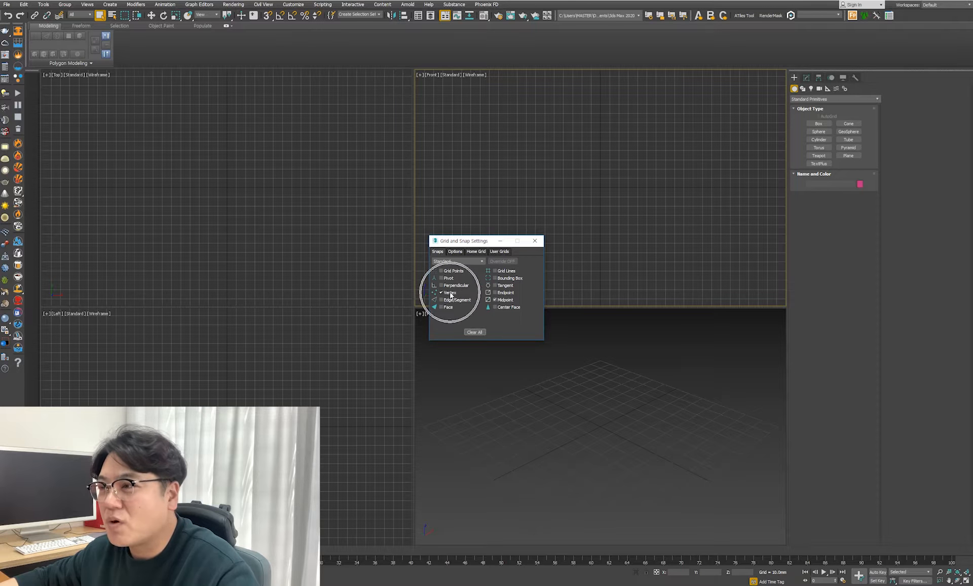
click(450, 294)
click(505, 301)
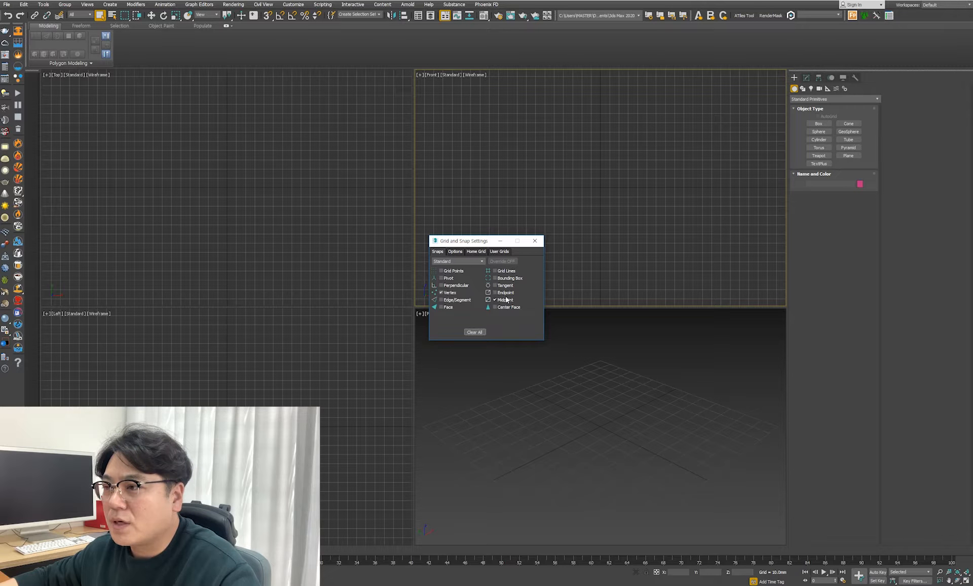
click(455, 251)
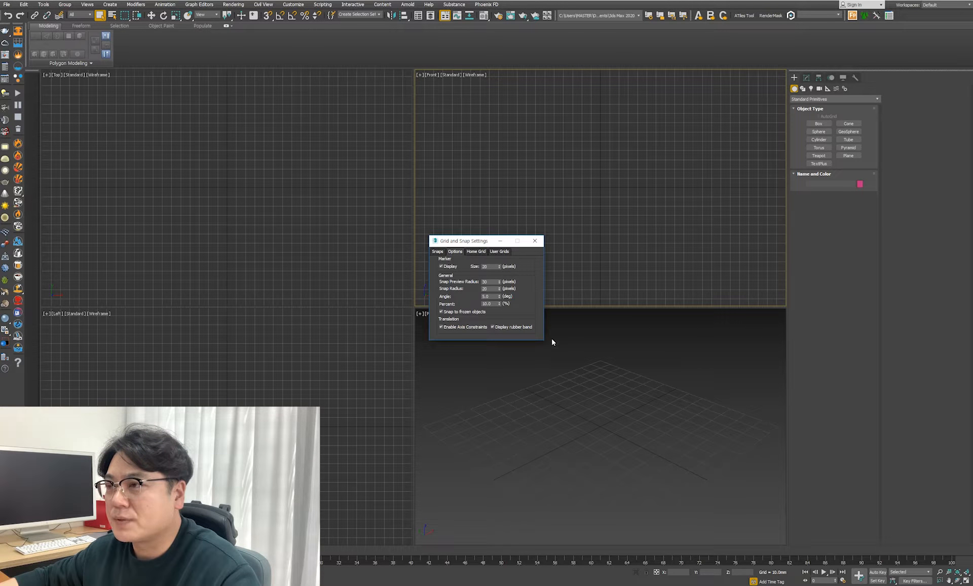
click(539, 244)
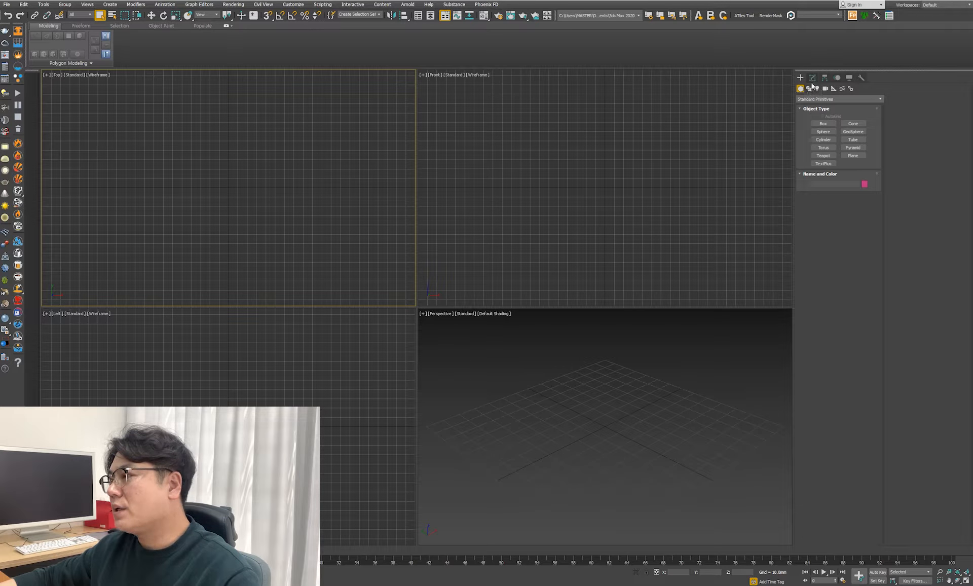
Hide the modifier set buttons above the modifier stack and turn their display back on.
click(812, 79)
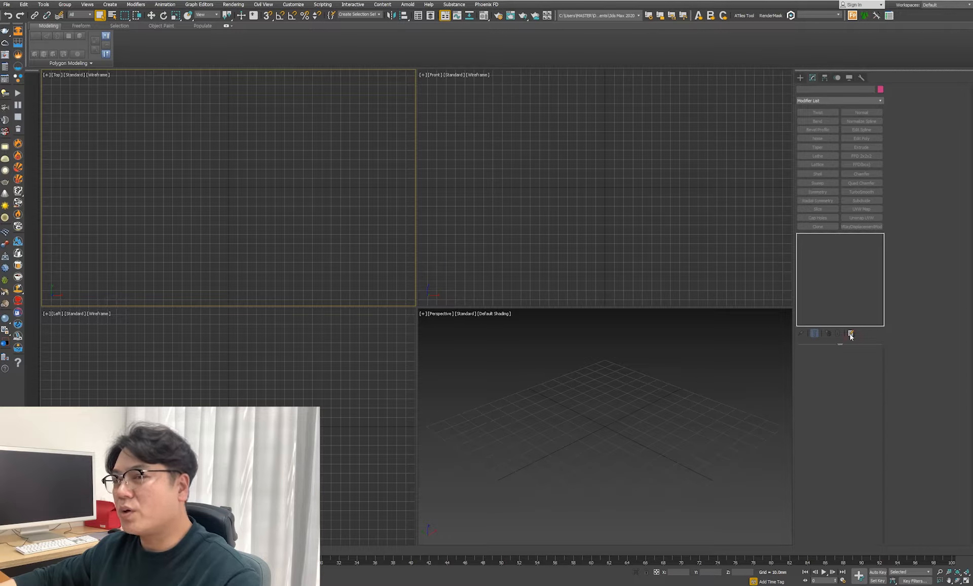
click(851, 333)
click(875, 353)
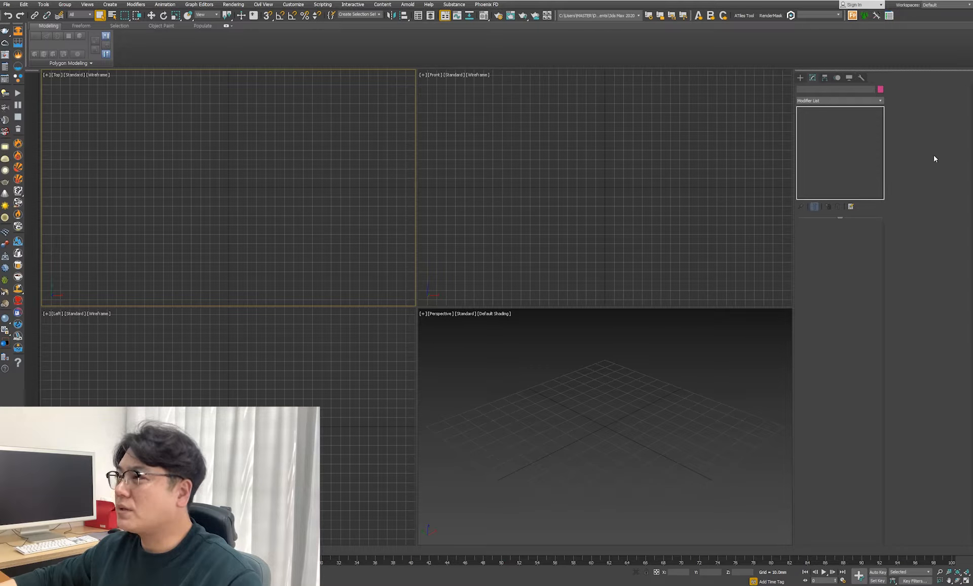
click(813, 101)
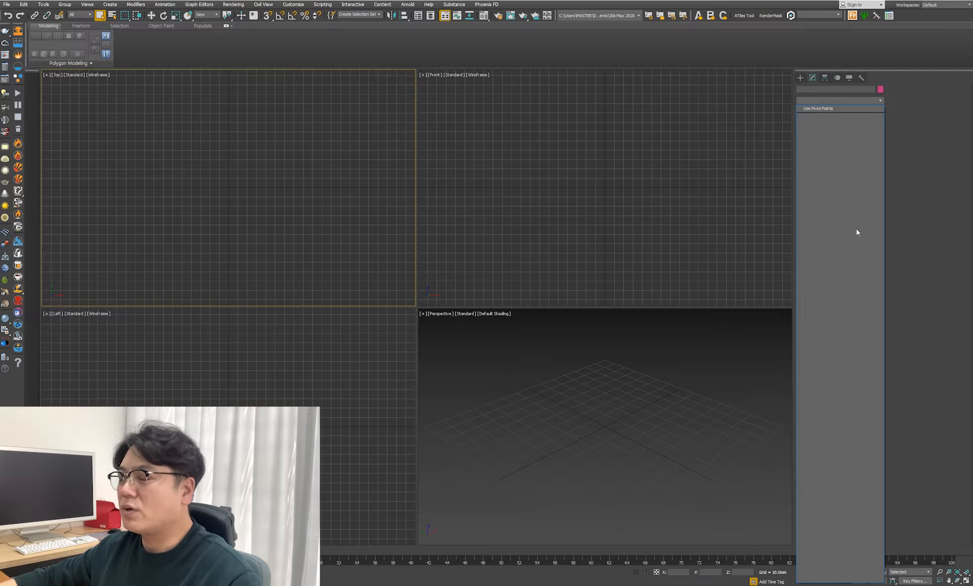
click(948, 219)
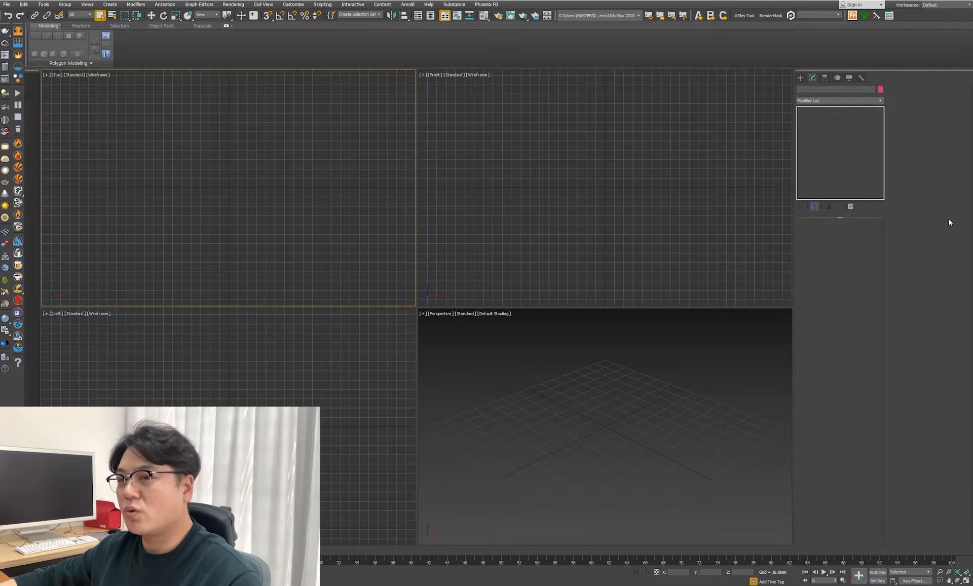
click(851, 206)
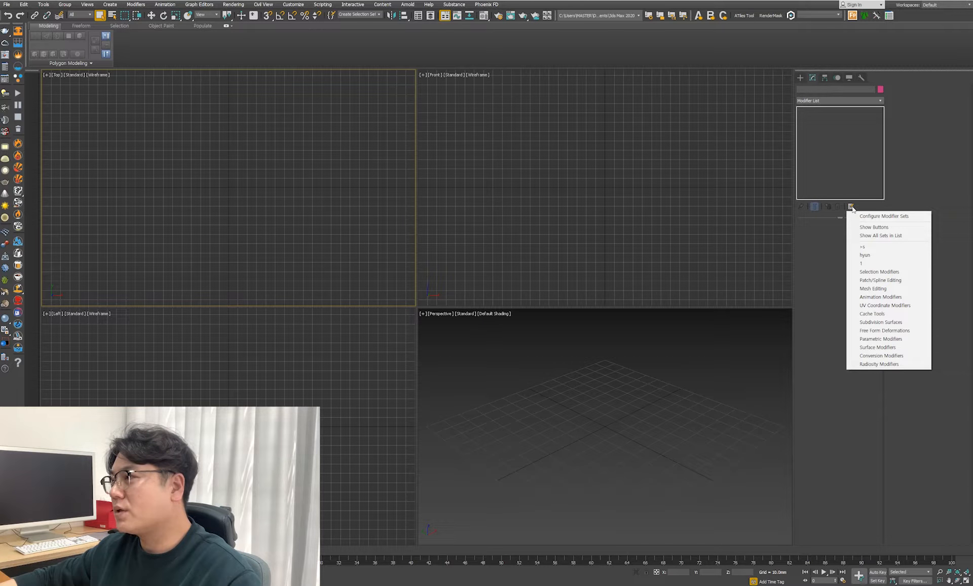
click(865, 228)
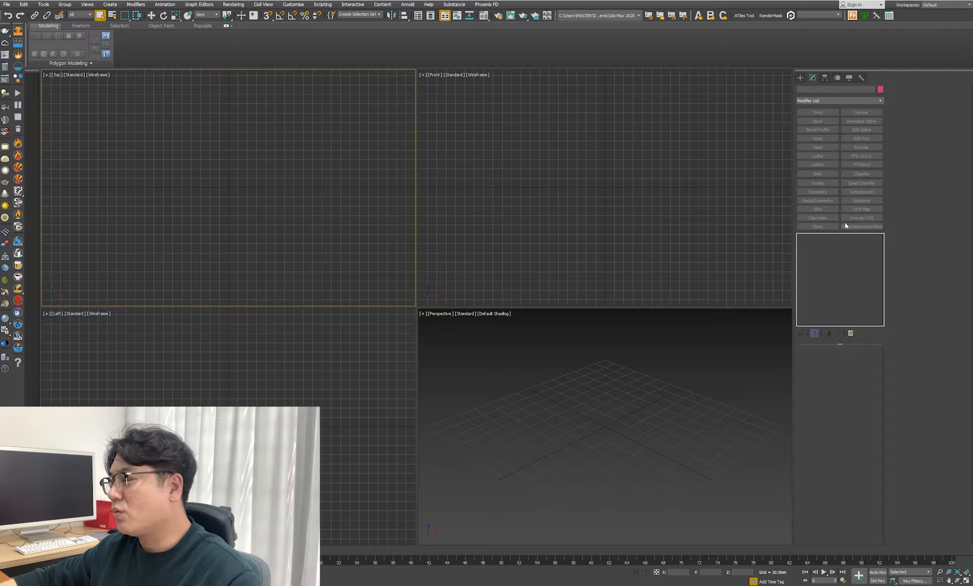
Open the modifier set configuration and enlarge the reference image that lists the desired modifiers.
click(851, 333)
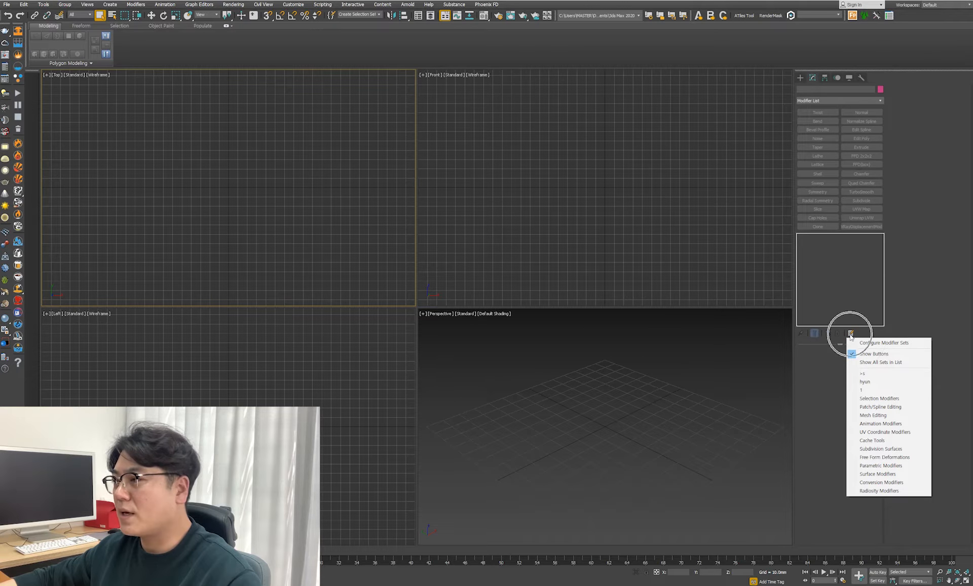
click(882, 343)
double_click(357, 342)
click(361, 466)
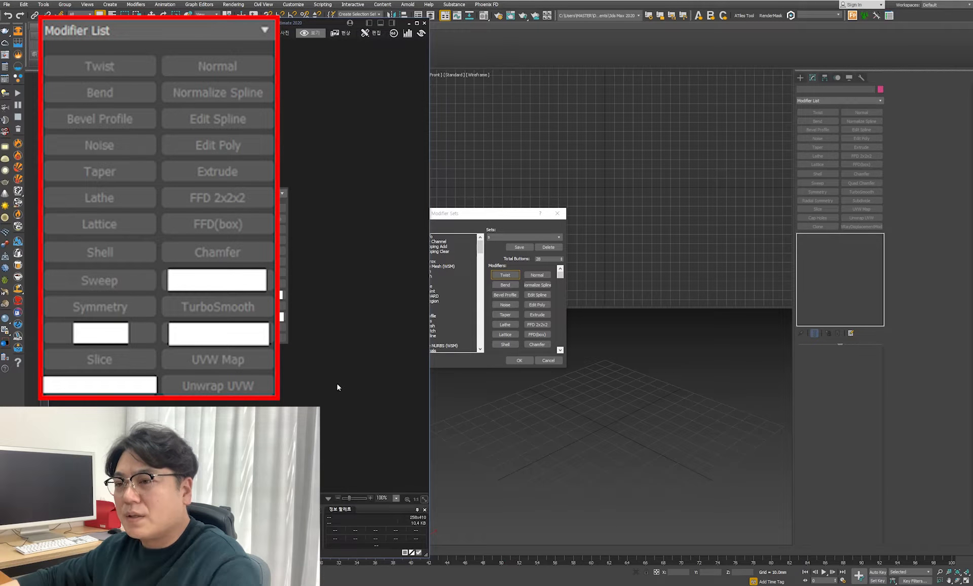
scroll(240, 265, up, 2)
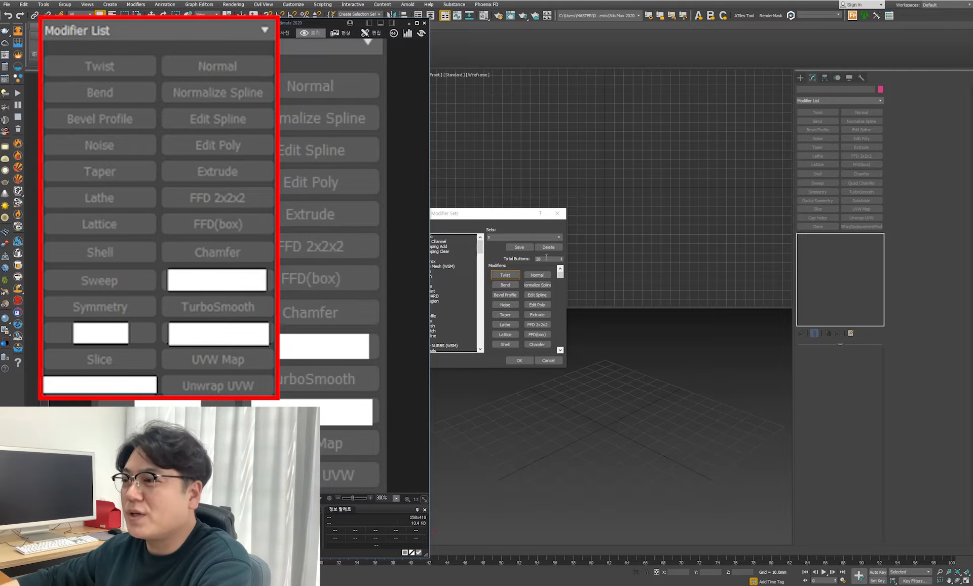
click(514, 214)
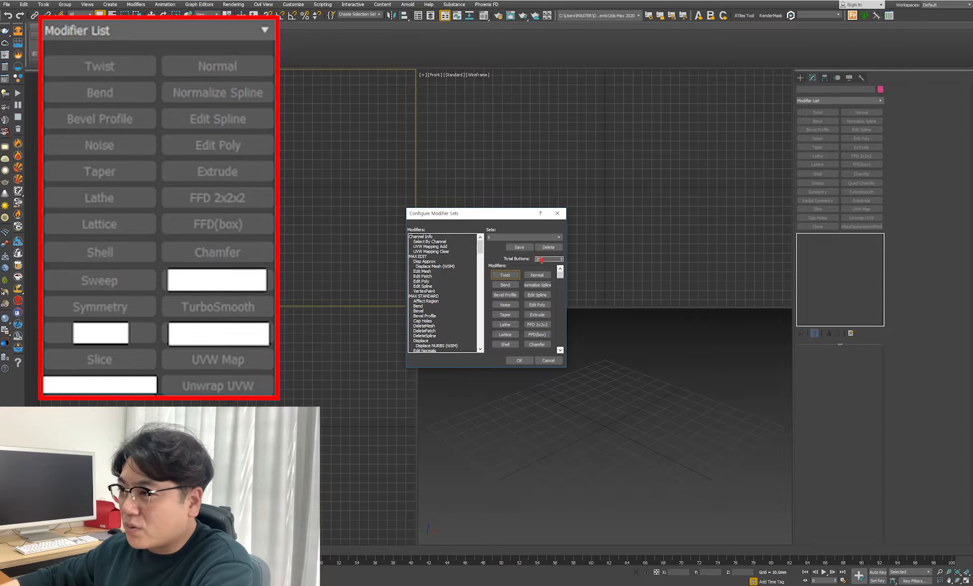
Set the total number of buttons in the modifier set to 26.
double_click(539, 259)
text(26)
key(Return)
Clear the first three rows of the modifier set, removing Twist, Bend, Bevel Profile, Normal, Normalize Spline and Edit Spline from their buttons.
drag(509, 275, 440, 278)
drag(509, 294, 463, 287)
drag(530, 285, 461, 285)
drag(528, 276, 470, 281)
drag(528, 294, 440, 291)
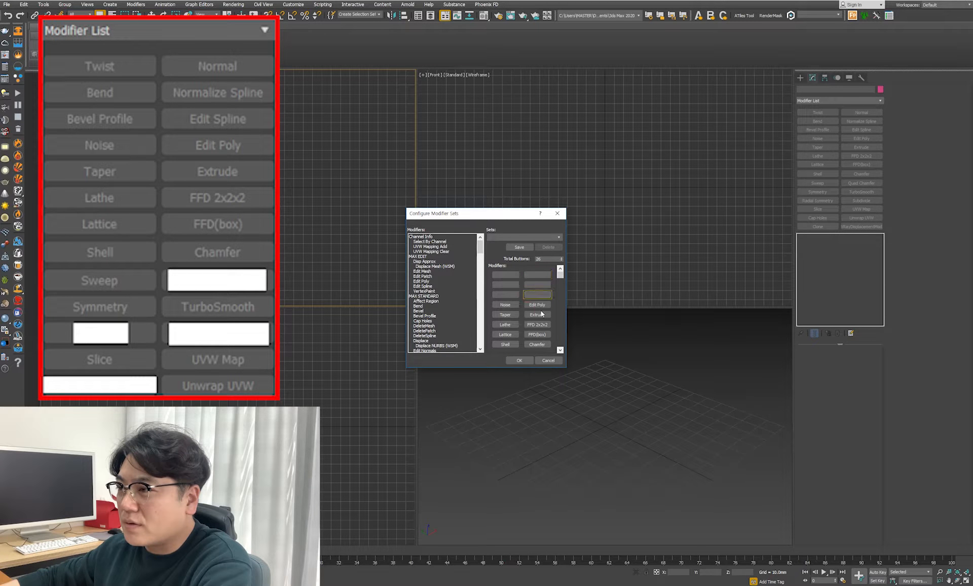
Clear the next five rows of modifier buttons, from Noise and Edit Poly through Shell and Chamfer.
drag(530, 306, 467, 311)
drag(506, 313, 466, 310)
drag(505, 305, 466, 304)
drag(504, 324, 466, 324)
drag(534, 314, 430, 321)
drag(506, 334, 456, 331)
drag(538, 335, 415, 321)
drag(505, 344, 434, 333)
drag(537, 344, 449, 311)
Remove the modifiers from all remaining buttons in the set so that the 26 slots are blank.
drag(559, 277, 535, 354)
drag(560, 276, 568, 362)
drag(513, 305, 446, 323)
drag(507, 325, 451, 333)
drag(508, 345, 451, 340)
drag(545, 343, 449, 307)
drag(544, 306, 427, 303)
drag(543, 346, 452, 329)
drag(543, 326, 453, 327)
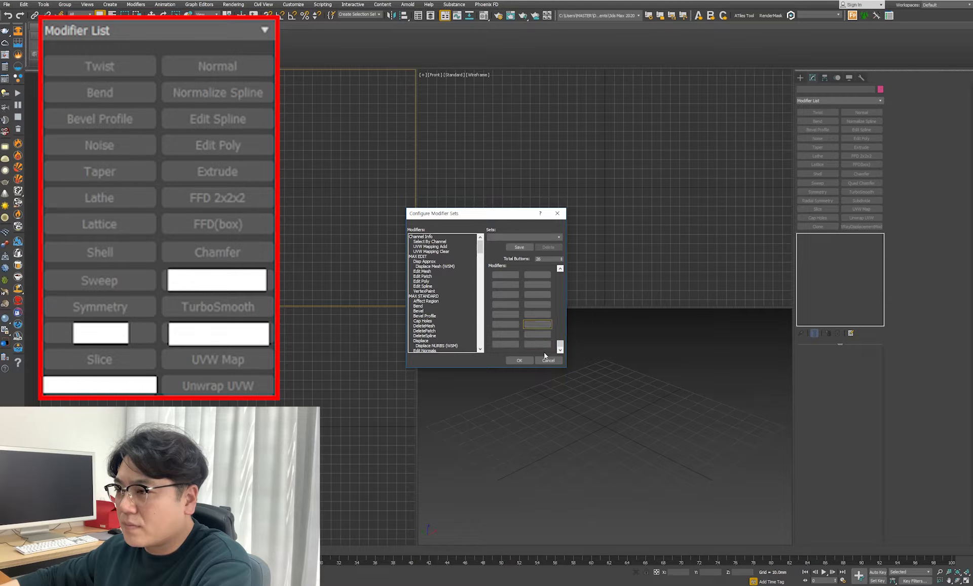
drag(560, 345, 567, 272)
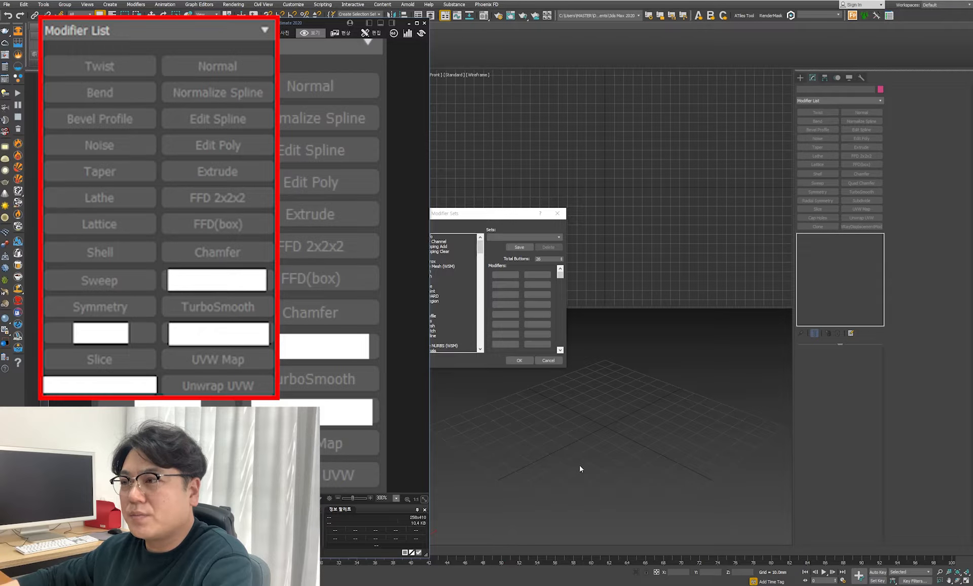
Find Twist in the modifier list and assign it to the first button of the first column.
click(461, 276)
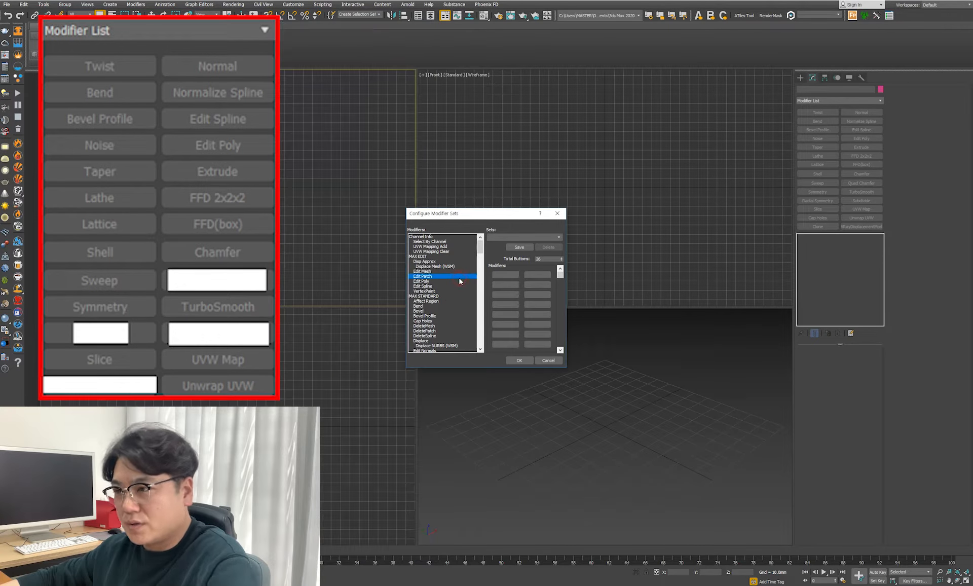
key(t)
key(t)
key(t)
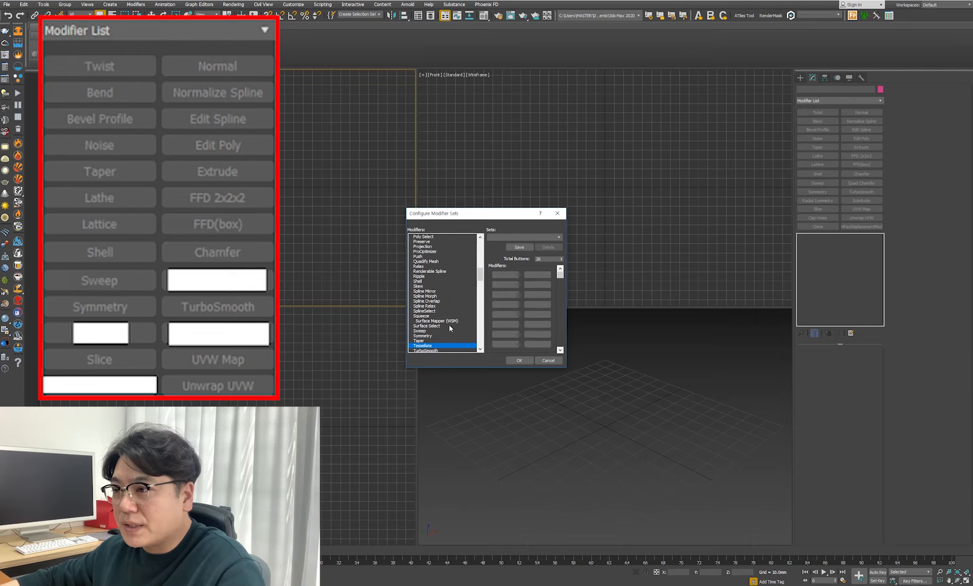
key(t)
key(t)
key(t)
key(t)
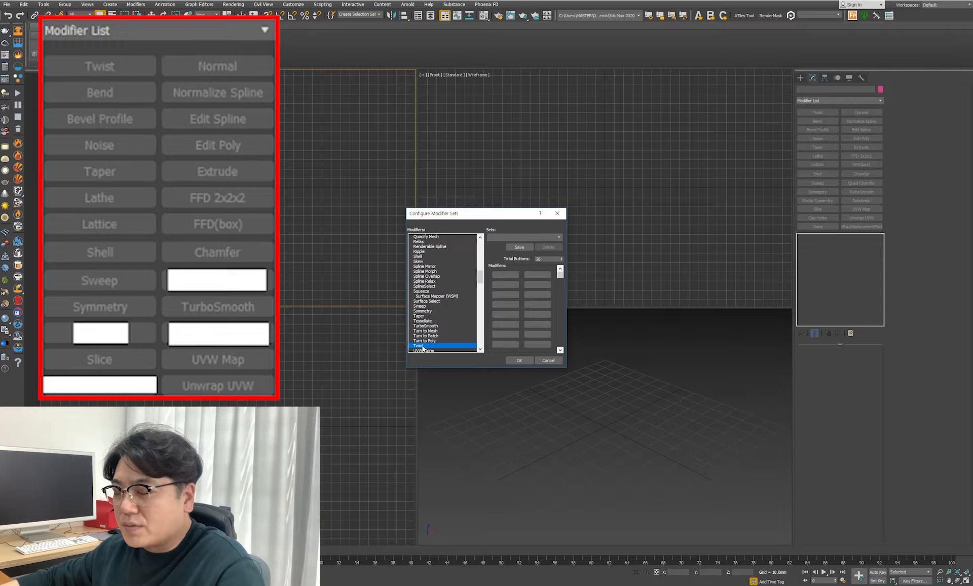
click(428, 330)
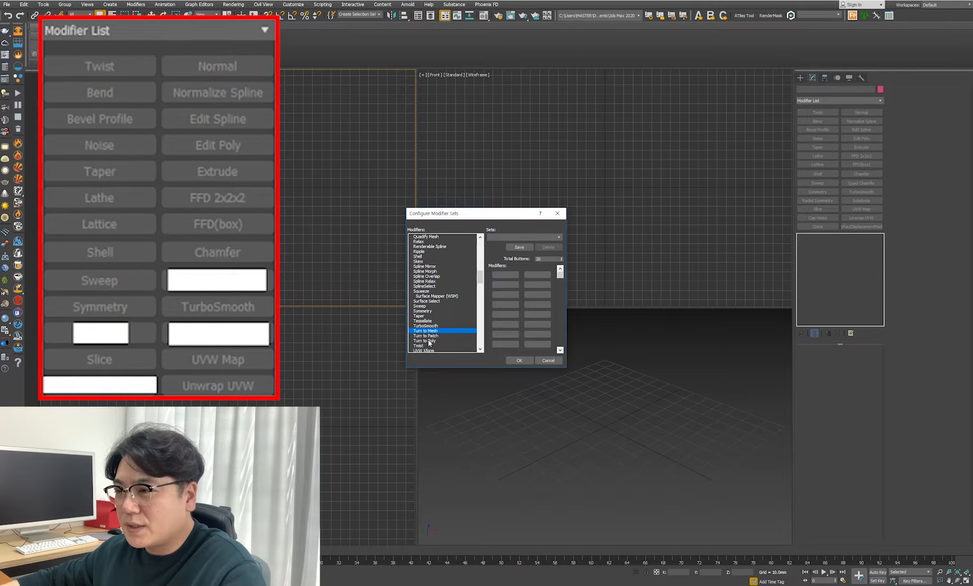
key(t)
key(t)
key(t)
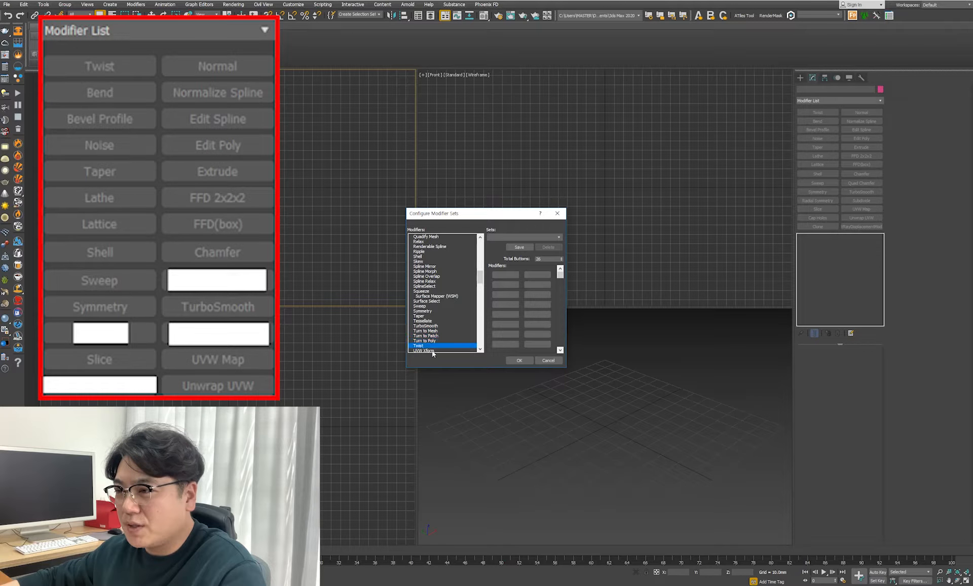
drag(420, 347, 504, 284)
Check the reference image and assign Bend and Bevel Profile to the second and third buttons of the first column.
click(456, 325)
click(419, 584)
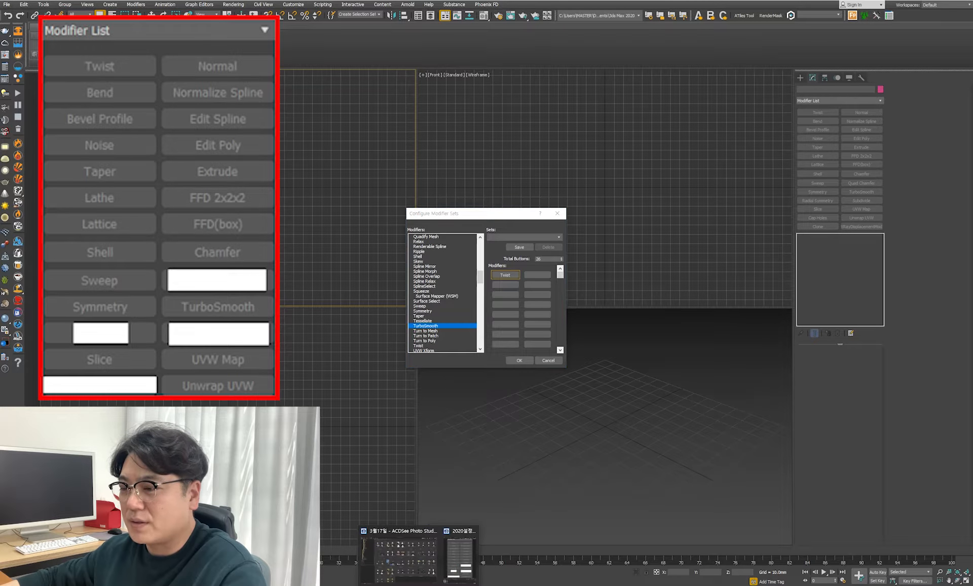
click(459, 570)
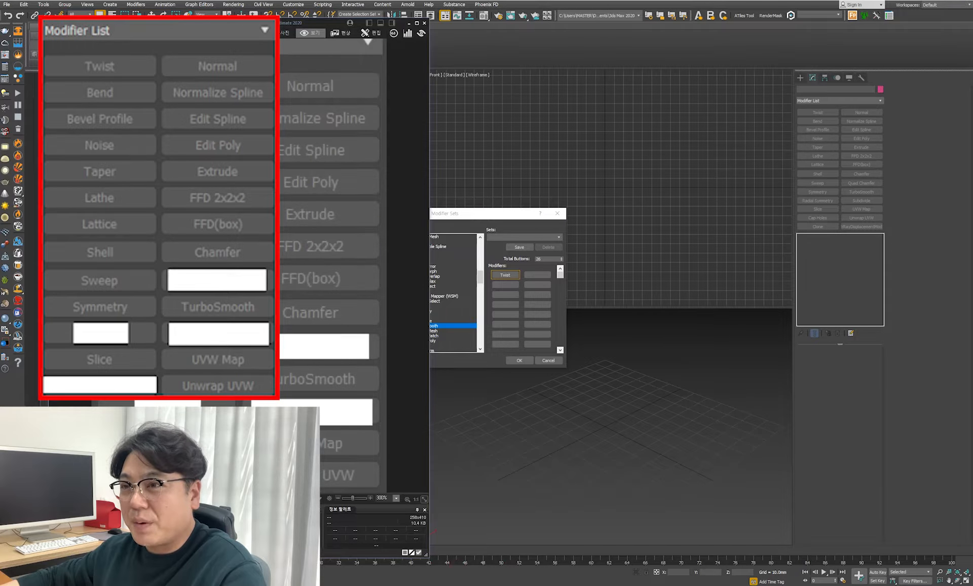
click(458, 317)
key(b)
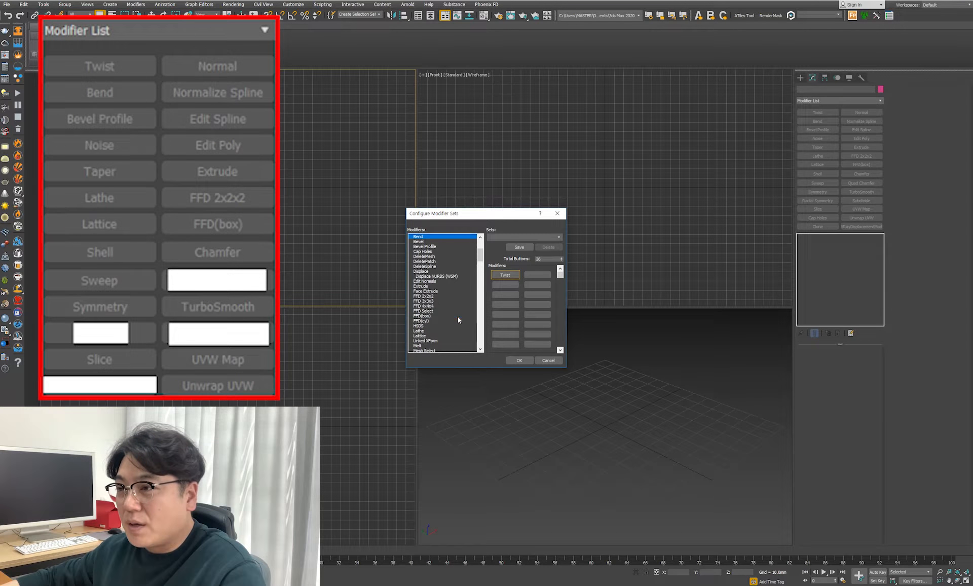
drag(421, 239, 510, 290)
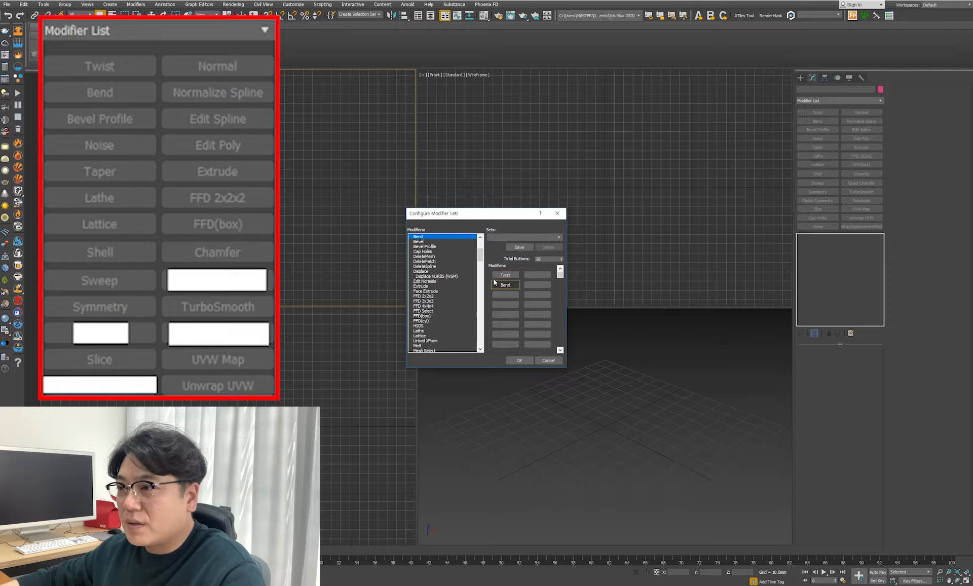
drag(426, 246, 505, 294)
Assign Noise and Taper to the fourth and fifth buttons of the first column.
click(428, 305)
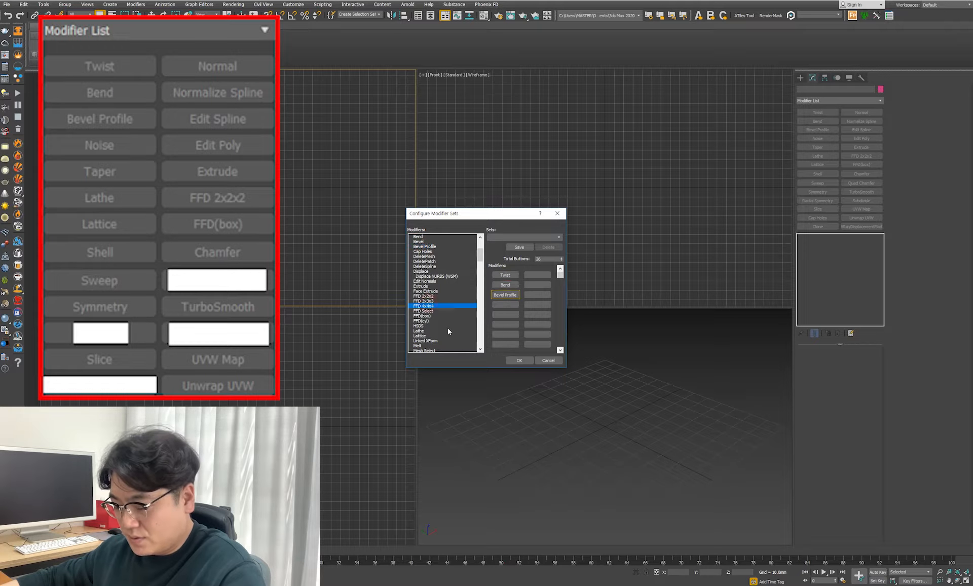
key(n)
drag(426, 346, 505, 305)
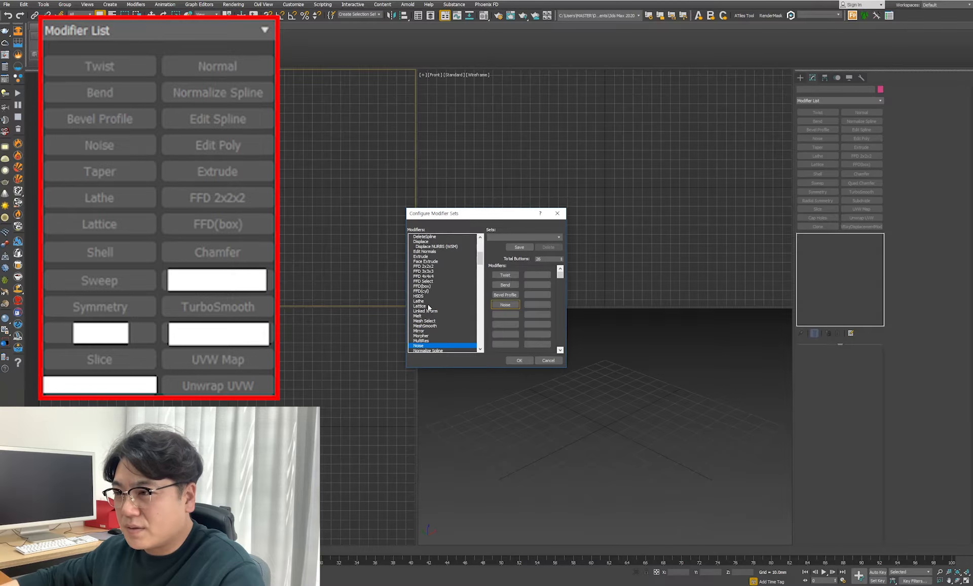
click(428, 306)
key(t)
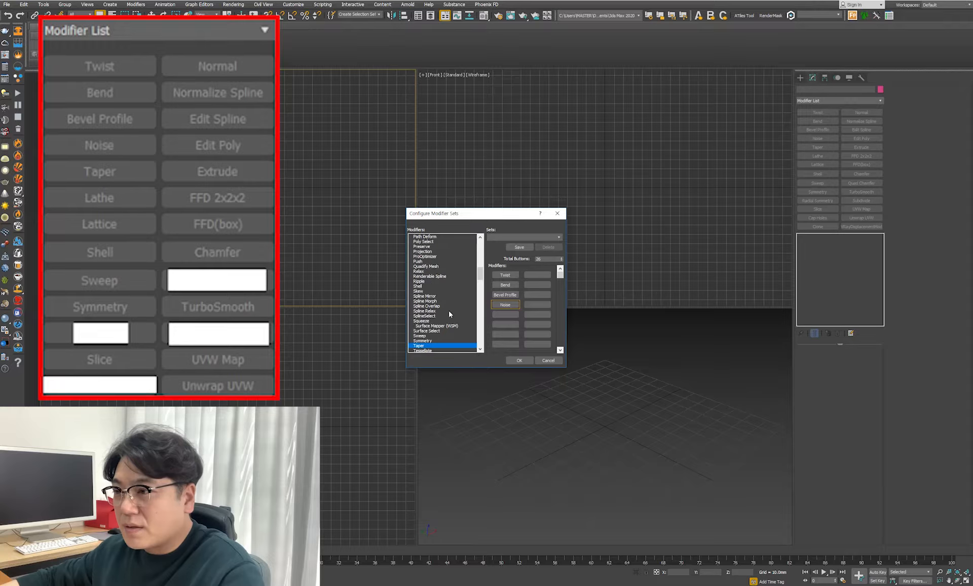
drag(436, 348, 505, 314)
Assign Lathe, Lattice and Shell to the sixth, seventh and eighth buttons of the first column.
click(441, 315)
key(l)
drag(419, 237, 497, 324)
drag(420, 241, 505, 334)
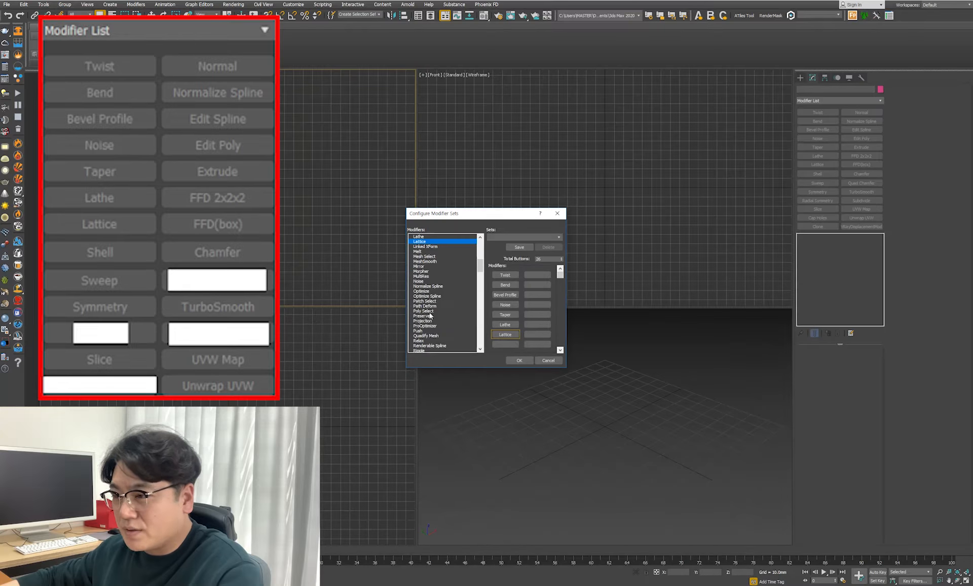
scroll(448, 331, up, 5)
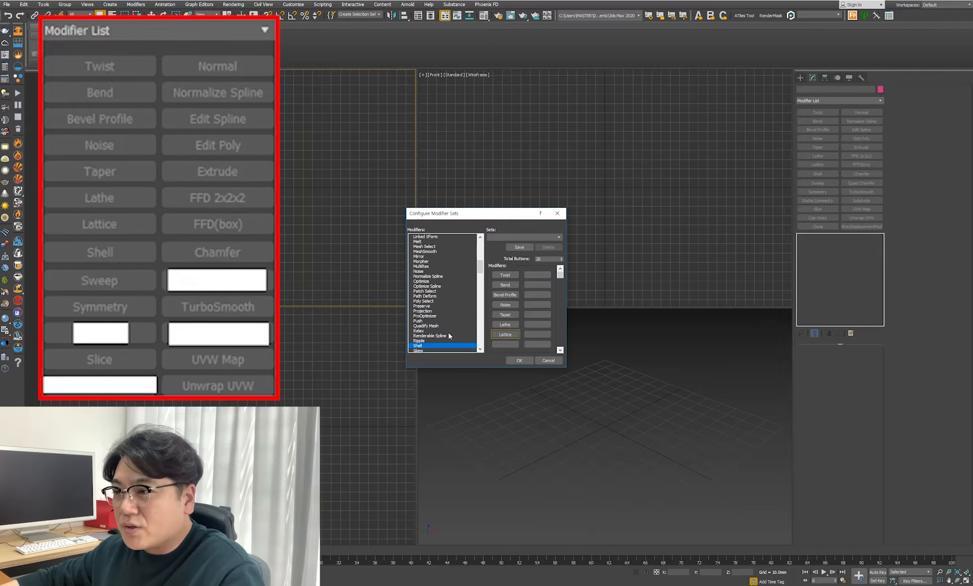
drag(433, 349, 481, 347)
Assign Sweep and Symmetry to the ninth and tenth buttons of the first column.
key(Down)
key(Down)
key(Down)
key(Down)
key(Down)
key(Down)
key(Down)
key(Down)
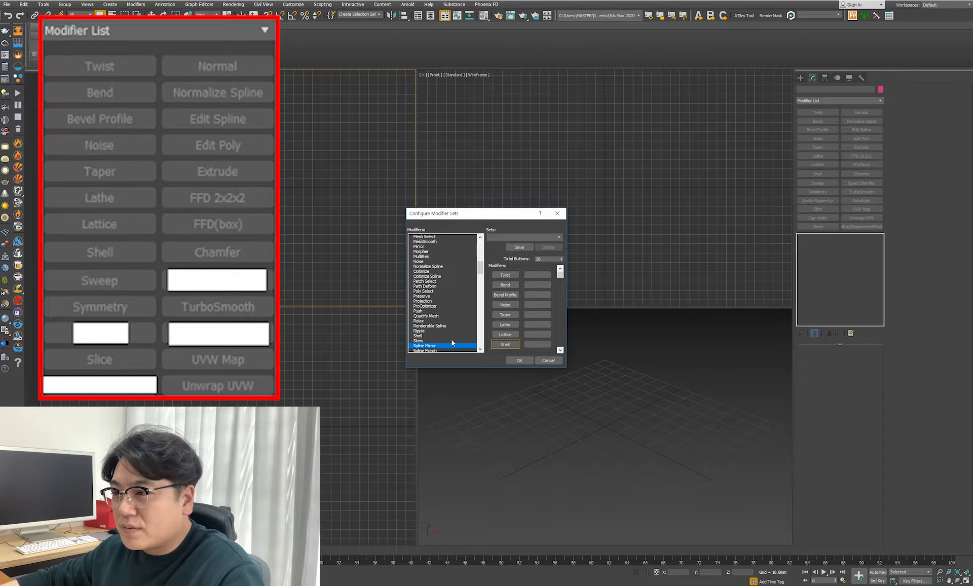
key(Down)
key(Down)
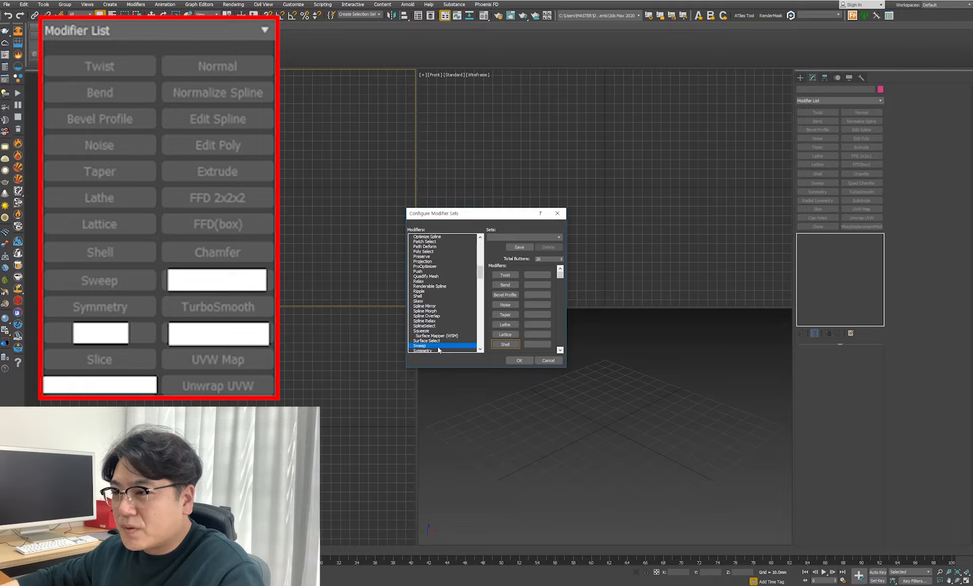
drag(562, 279, 558, 354)
drag(429, 347, 504, 306)
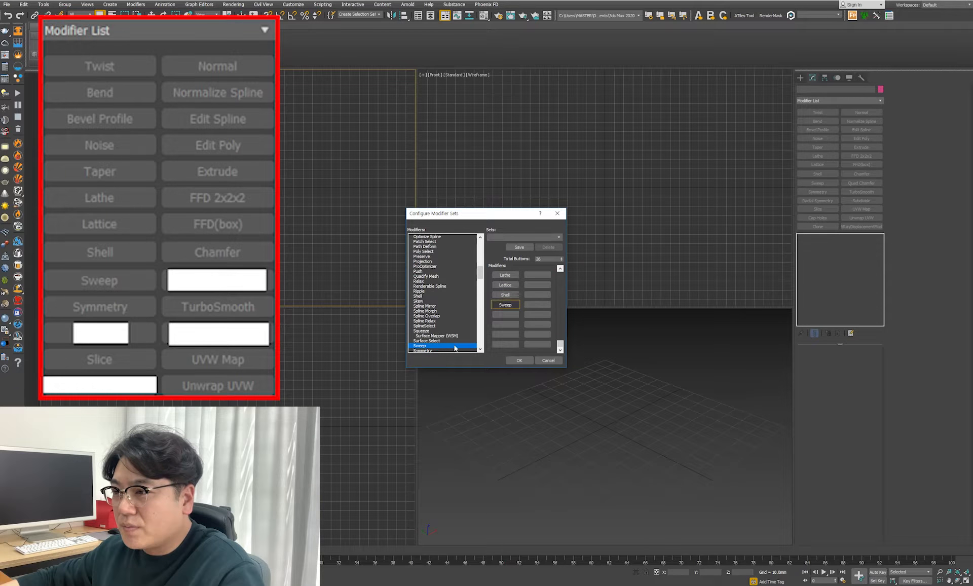
drag(430, 350, 502, 315)
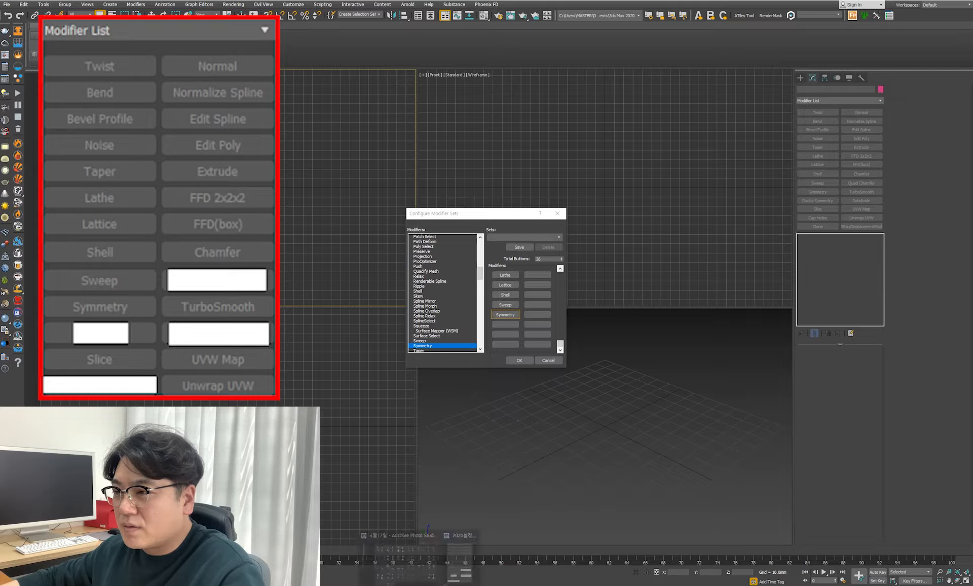
Consult the reference image and assign Slice to the twelfth button of the first column, leaving the eleventh button empty.
click(470, 570)
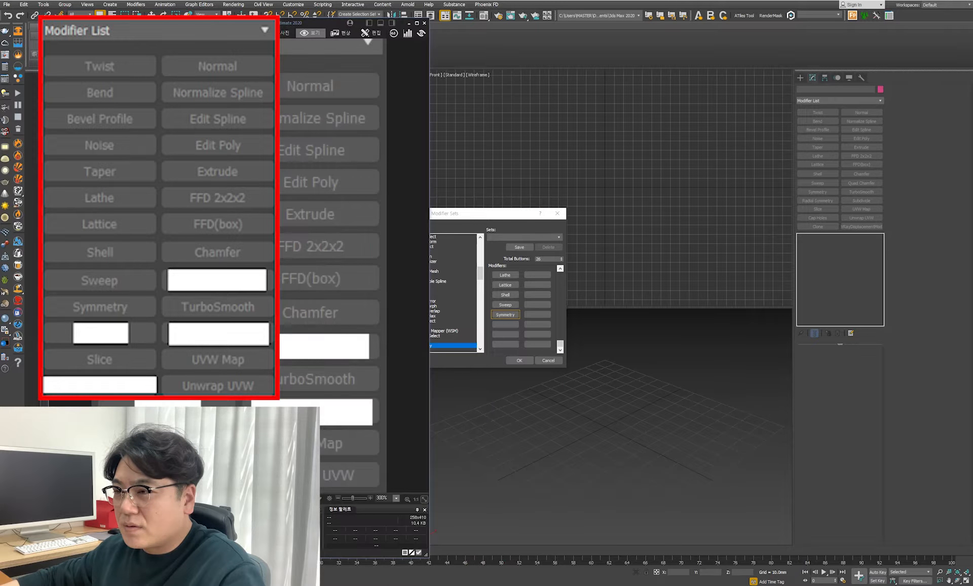
click(505, 315)
click(434, 341)
key(Down)
key(Down)
key(Down)
key(Down)
key(Down)
key(Down)
key(Down)
key(Down)
key(Down)
key(Down)
key(Down)
key(Down)
key(Down)
key(Down)
key(Down)
key(Down)
key(Down)
key(Down)
key(Down)
key(Down)
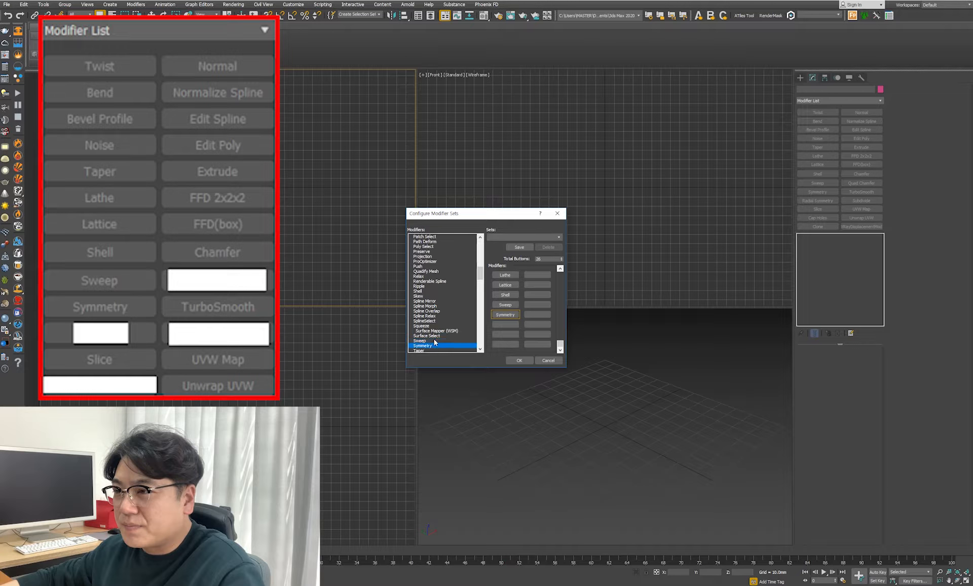
key(Down)
key(Down)
key(Down)
key(Down)
key(Down)
key(Down)
key(Down)
key(Down)
key(Down)
key(Down)
key(Down)
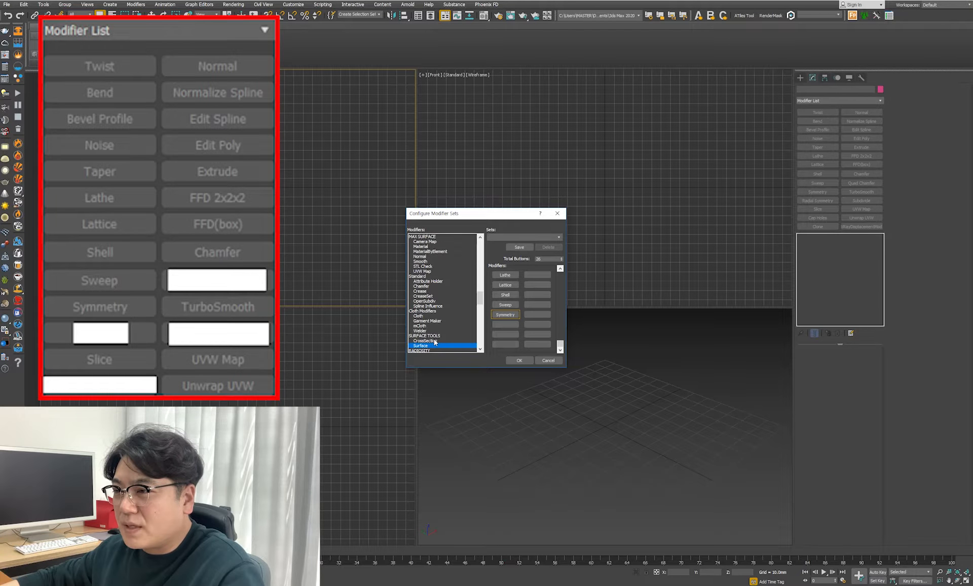
key(Down)
key(Down)
key(Down)
key(Down)
key(Down)
key(Down)
key(Down)
key(Down)
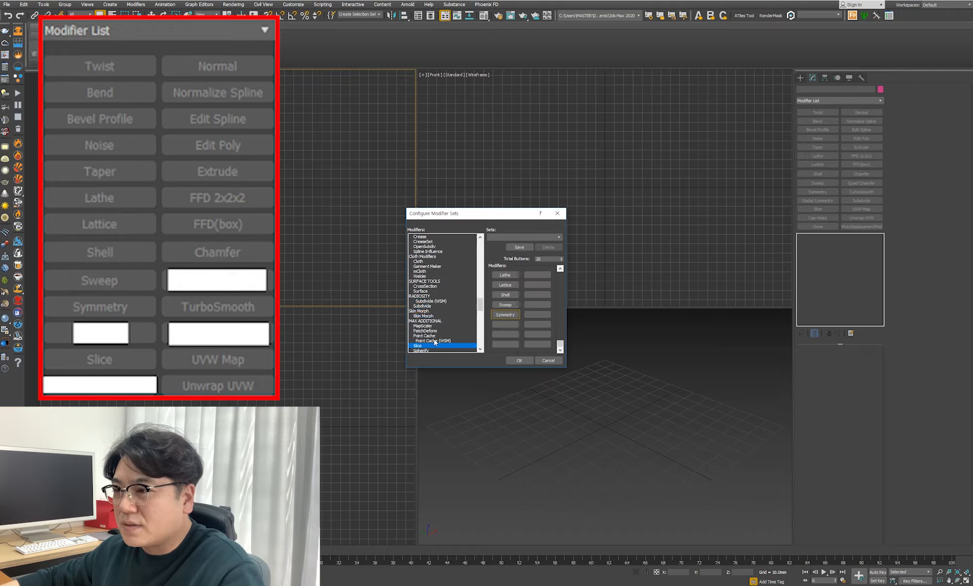
drag(426, 350, 505, 334)
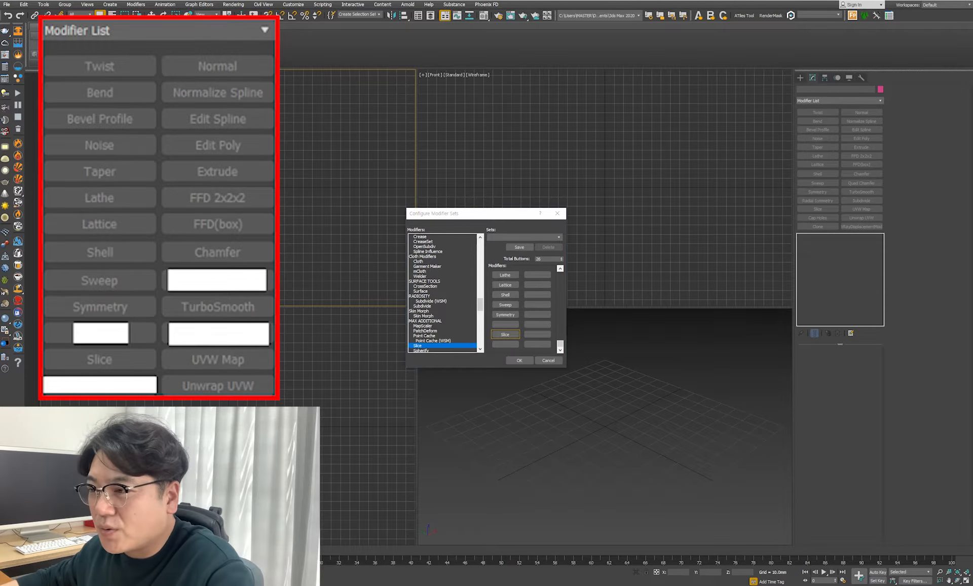
Recheck the reference image and assign Normalize Spline to the second button of the second column.
click(468, 569)
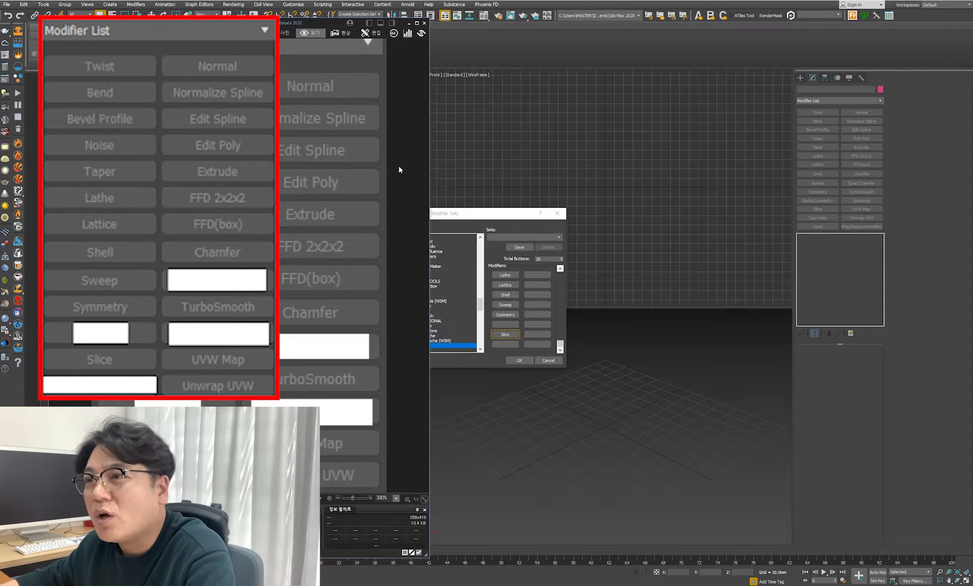
click(461, 311)
key(n)
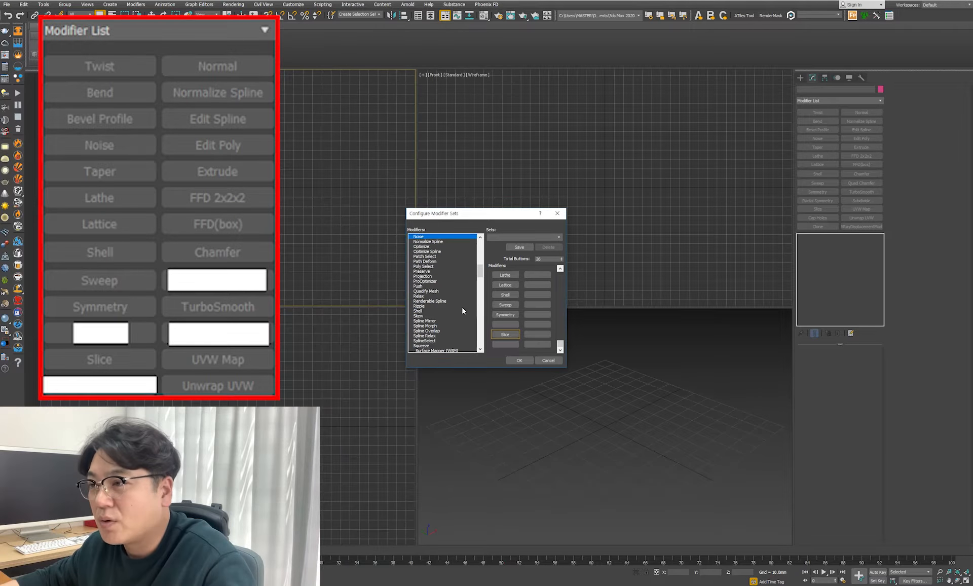
click(433, 242)
drag(561, 346, 566, 273)
click(440, 286)
key(n)
key(n)
key(n)
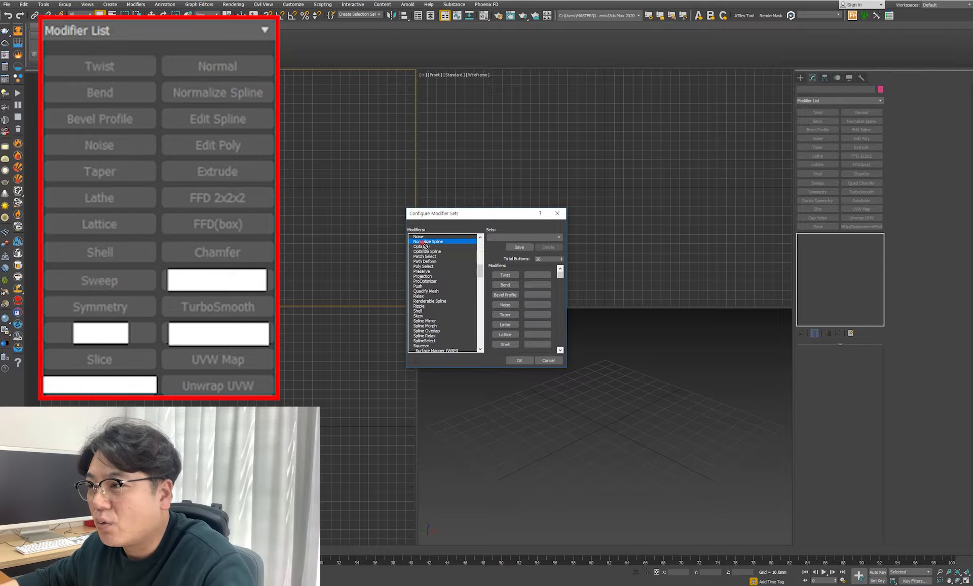
scroll(441, 280, up, 1)
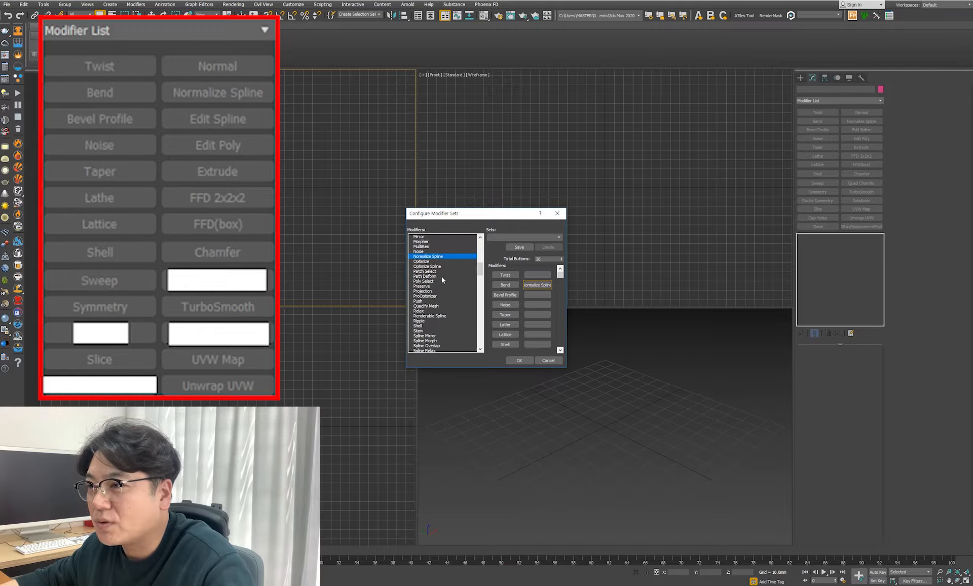
Find Normal under the MAX SURFACE modifiers and assign it to the first button of the second column.
key(n)
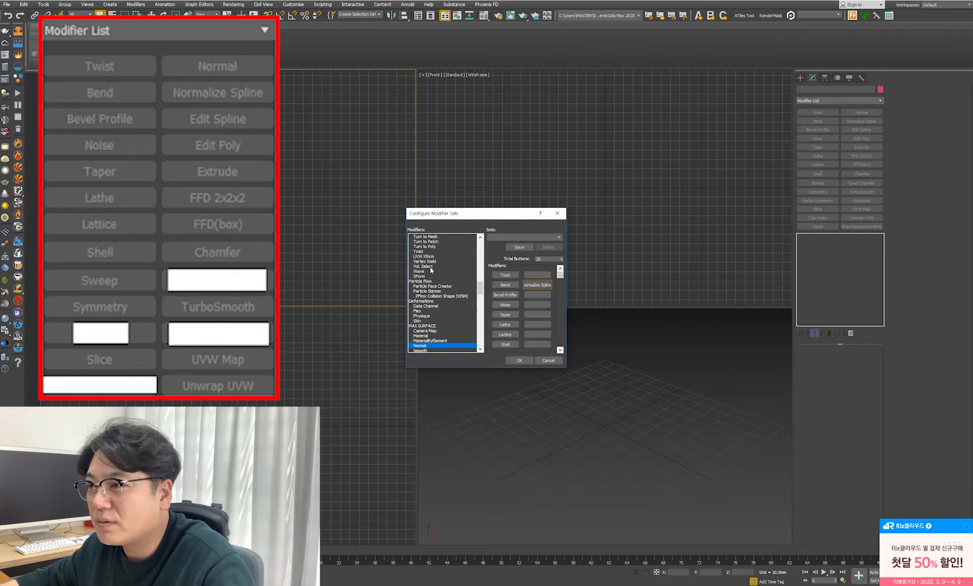
key(n)
key(n)
key(n)
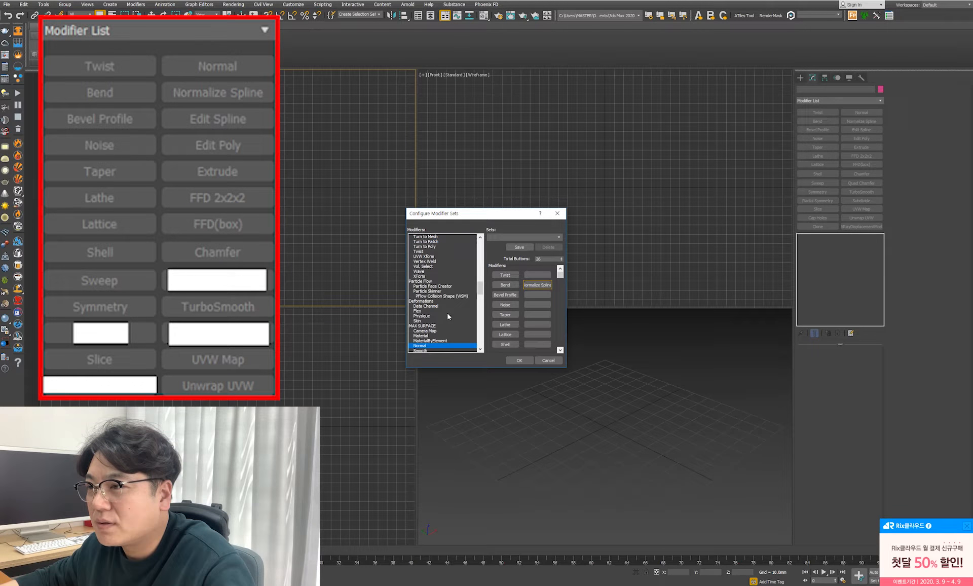
drag(421, 349, 534, 277)
Assign Edit Spline and Edit Poly to the third and fourth buttons of the second column.
click(438, 308)
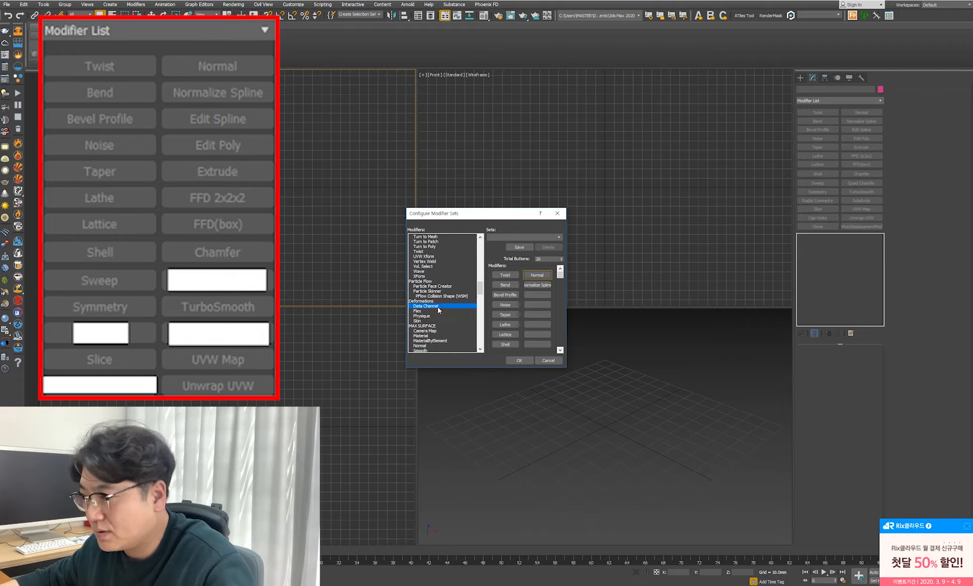
key(e)
drag(433, 252, 537, 294)
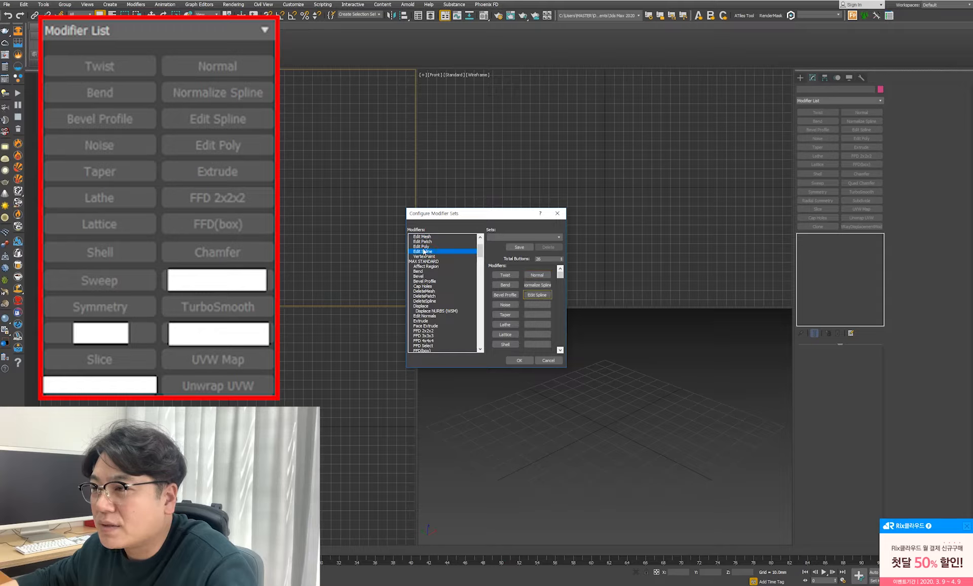
drag(425, 248, 537, 304)
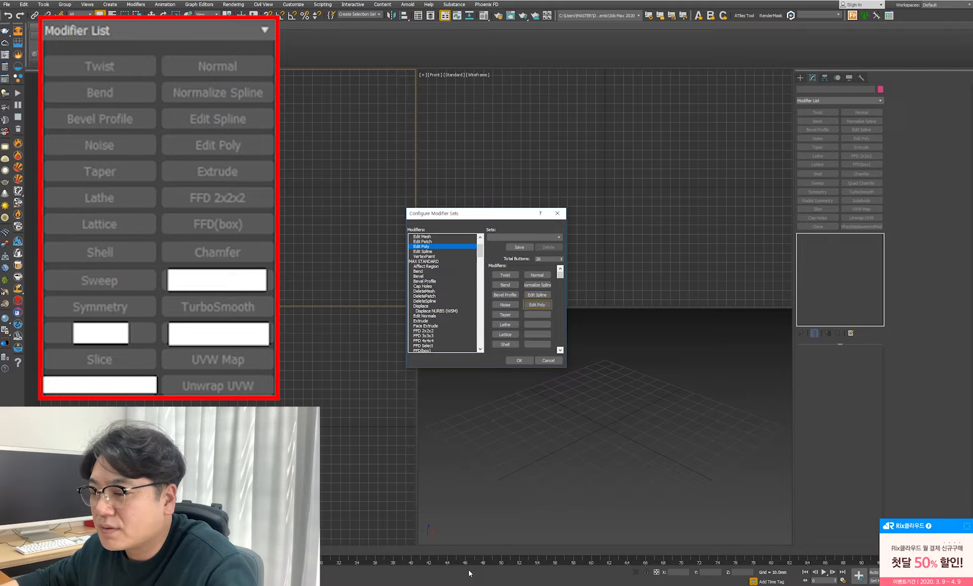
Assign Extrude and FFD 2x2x2 to the fifth and sixth buttons of the second column, following the reference image.
click(420, 322)
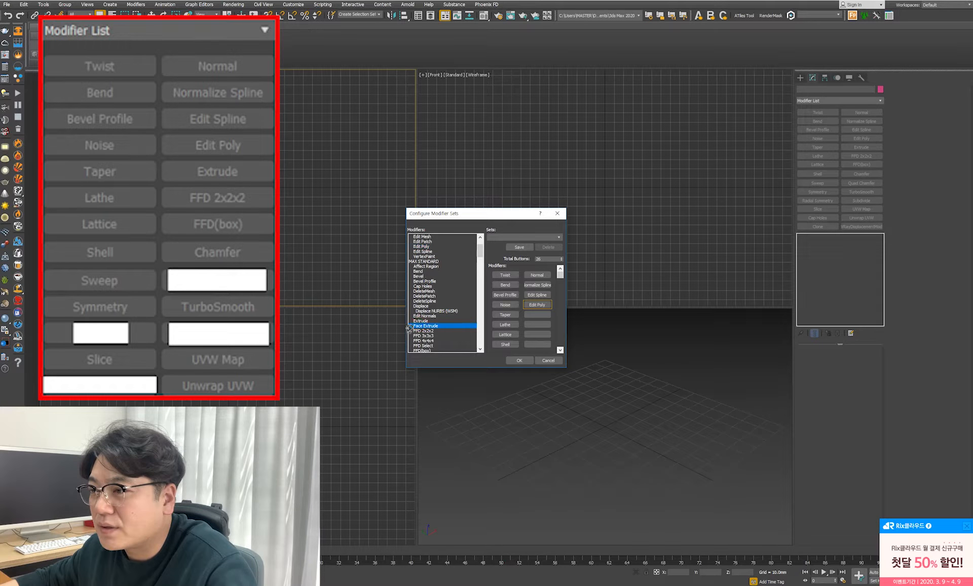
drag(429, 322, 537, 314)
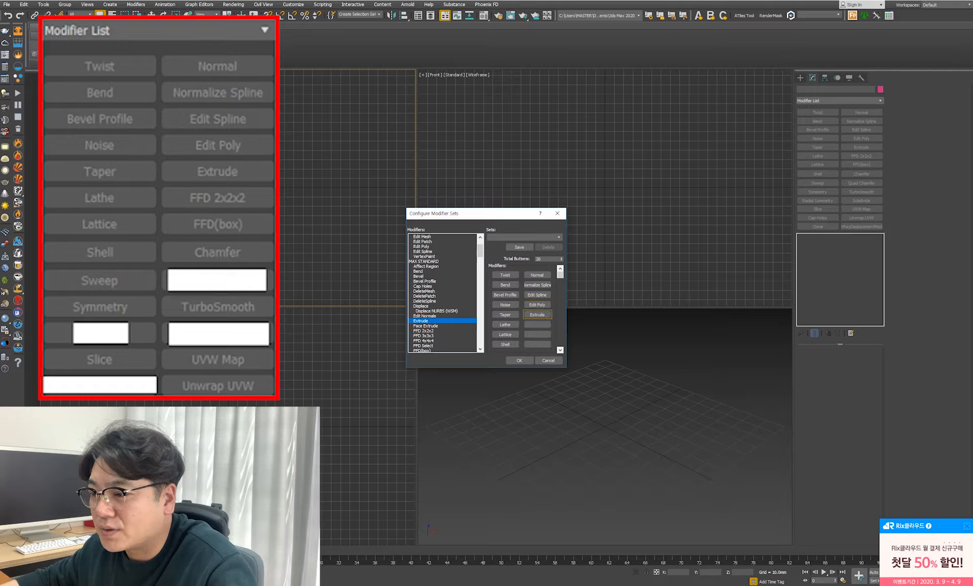
click(419, 585)
click(456, 571)
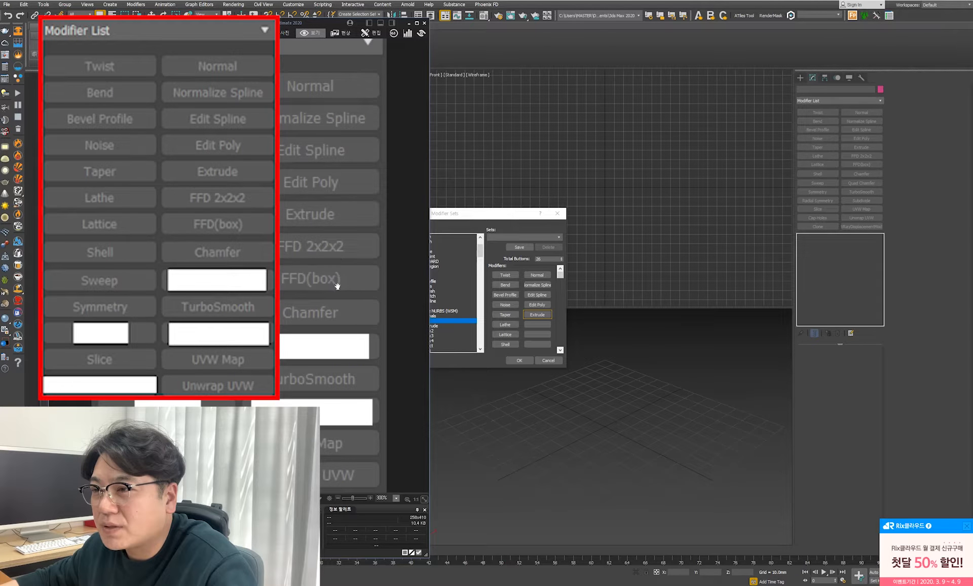
click(446, 327)
click(429, 331)
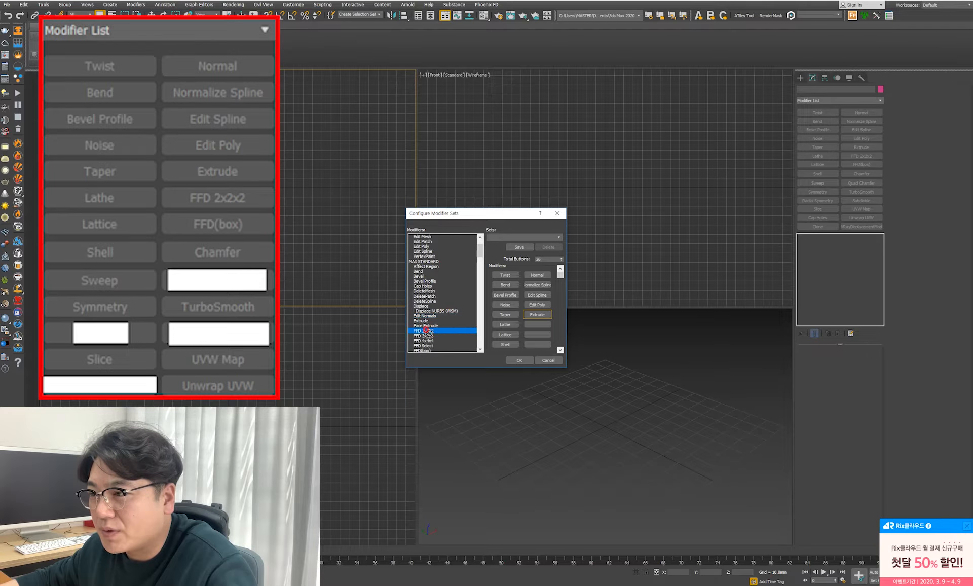
drag(539, 322, 538, 324)
Assign FFD(box) to the seventh button of the second column.
scroll(443, 342, down, 1)
click(420, 336)
click(421, 341)
drag(424, 337, 532, 336)
Find Chamfer among the Standard modifiers and assign it to the eighth button of the second column.
scroll(455, 337, down, 5)
click(445, 344)
scroll(444, 345, down, 15)
click(445, 346)
scroll(453, 344, down, 3)
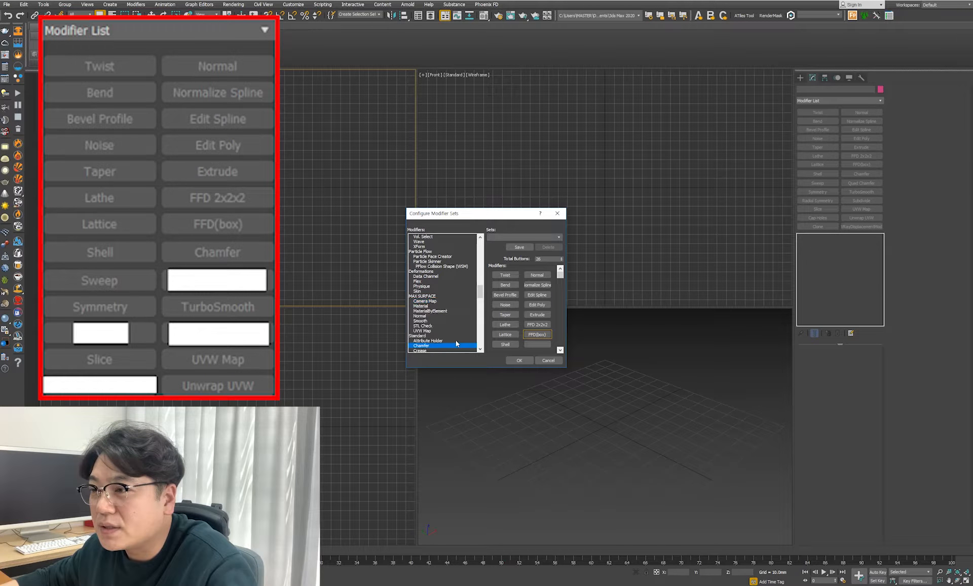
click(421, 341)
drag(420, 340, 503, 347)
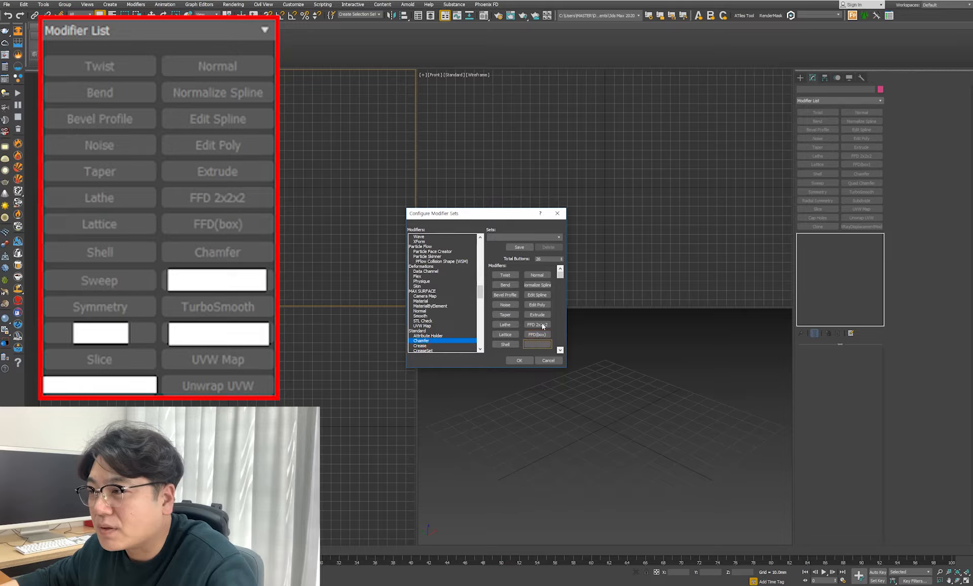
Recheck the reference image and assign TurboSmooth to the tenth button of the second column, leaving the ninth button empty.
drag(560, 276, 560, 343)
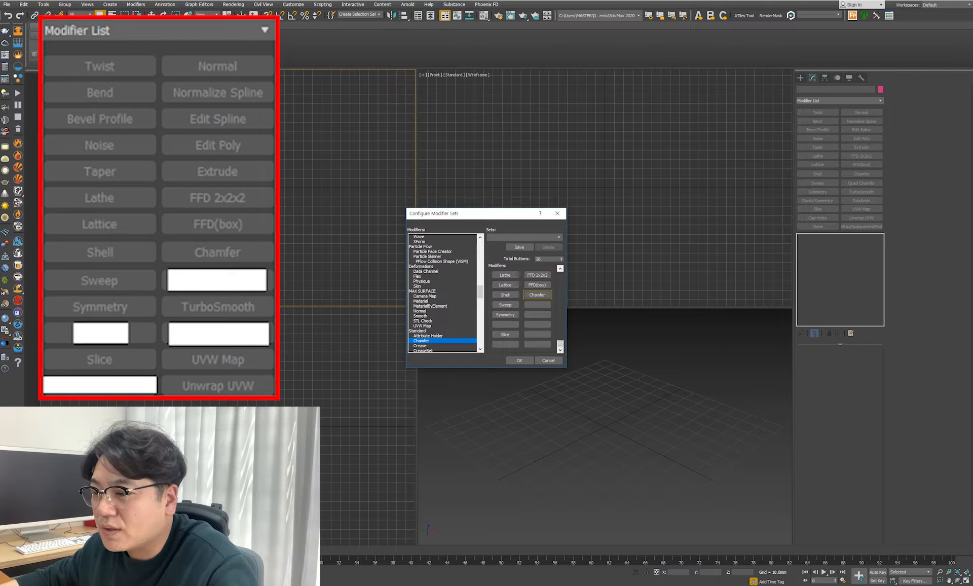
click(454, 571)
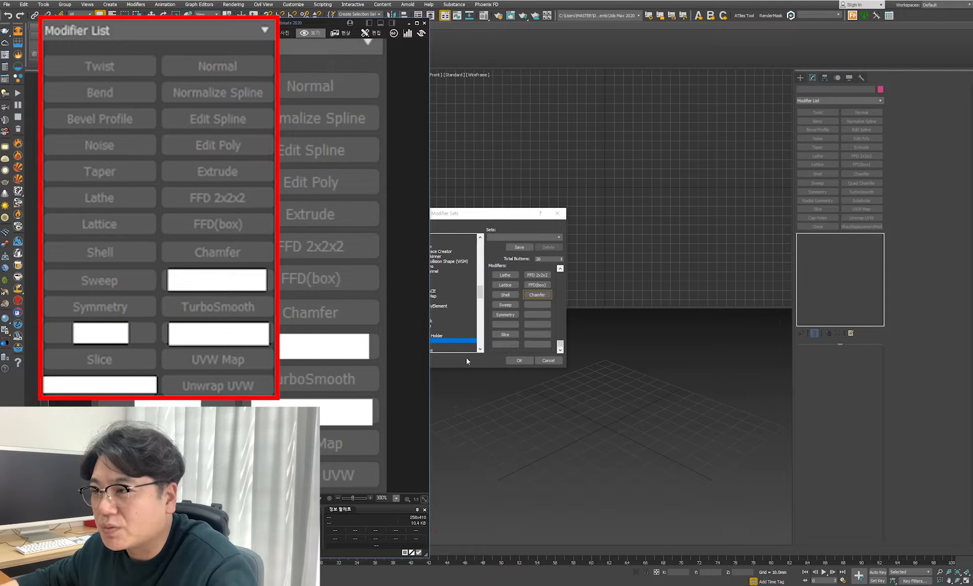
click(450, 316)
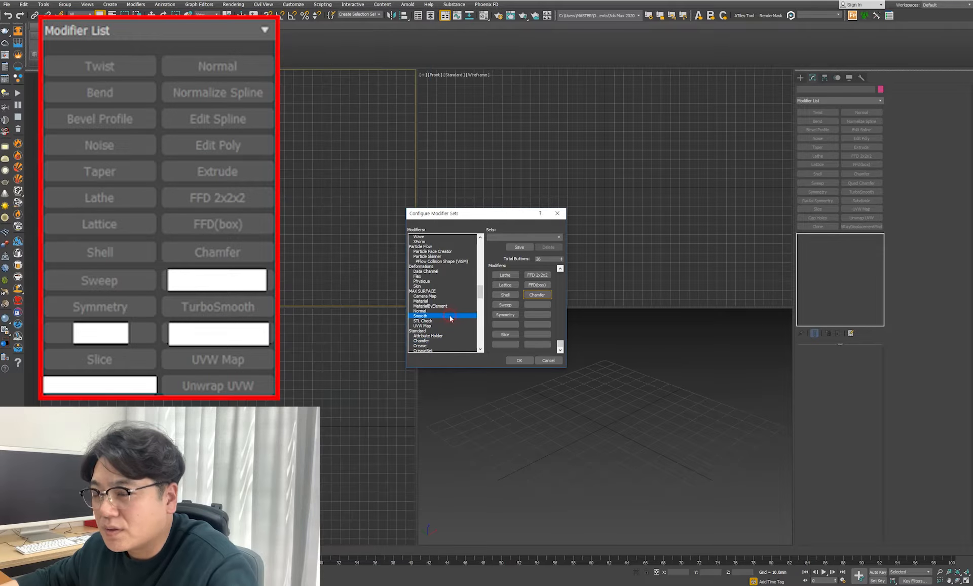
key(t)
key(t)
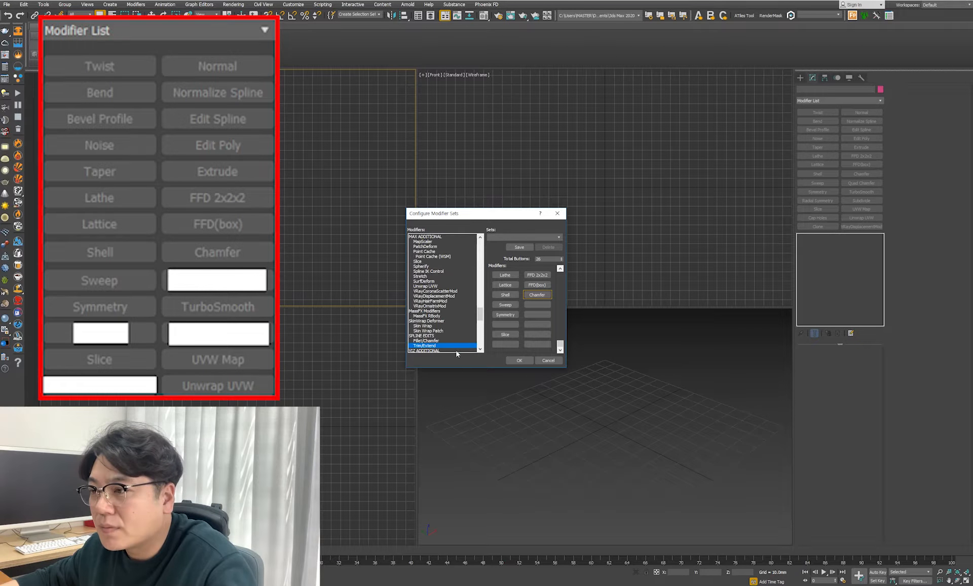
drag(426, 246, 537, 315)
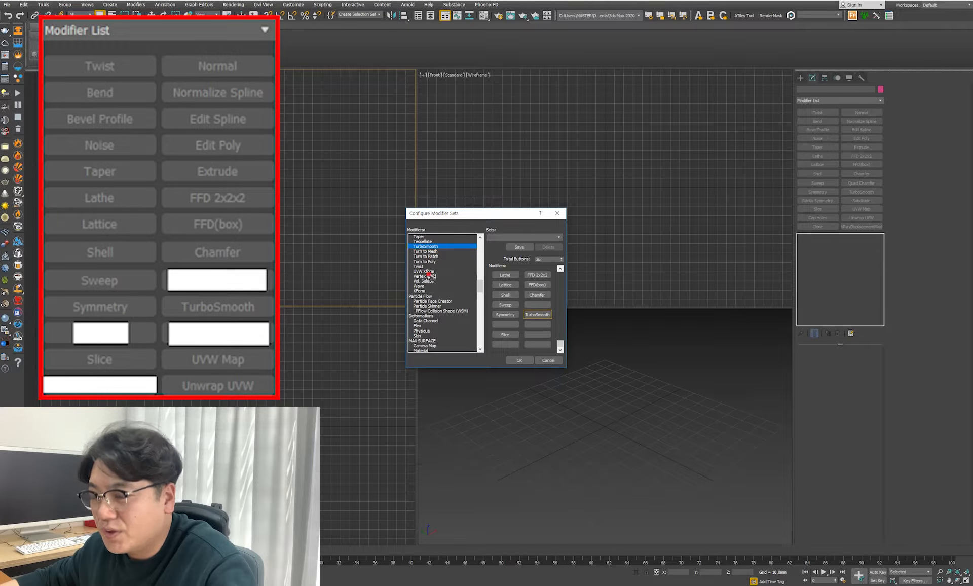
Assign UVW Map to the twelfth button of the second column, leaving the eleventh button empty.
key(u)
key(u)
drag(434, 348, 505, 337)
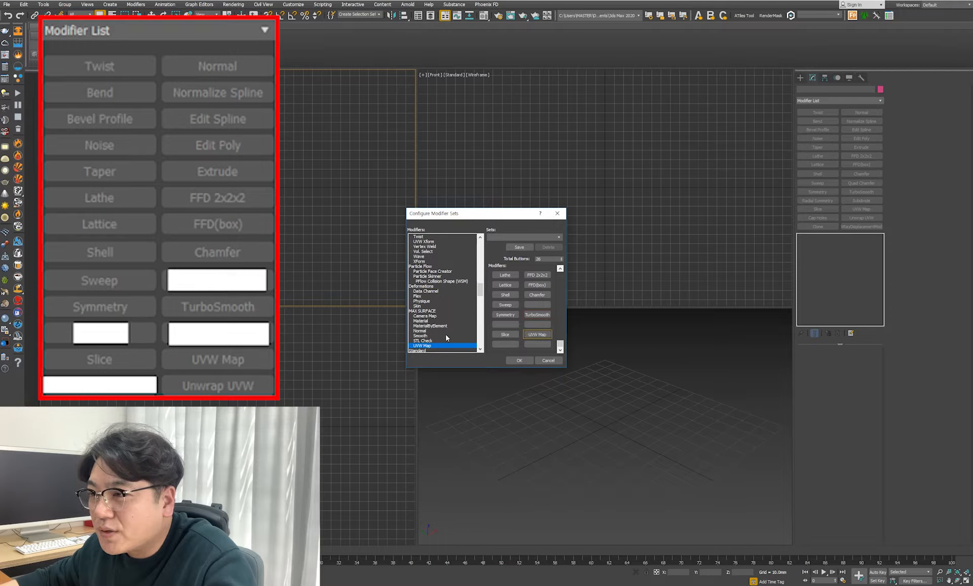
Assign Unwrap UVW to the thirteenth button of the second column and save the modifier set as aa.
key(u)
drag(435, 347, 537, 344)
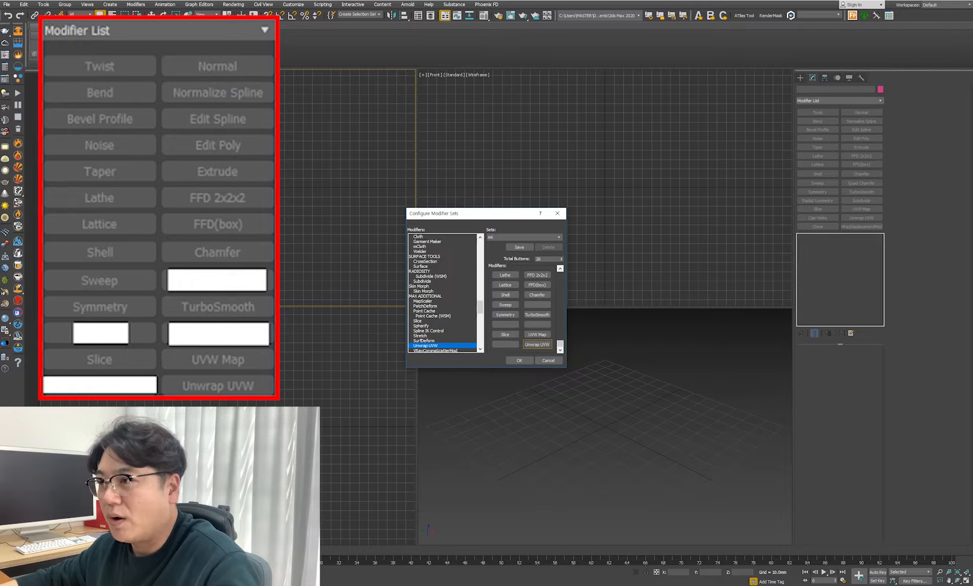
click(519, 246)
click(509, 361)
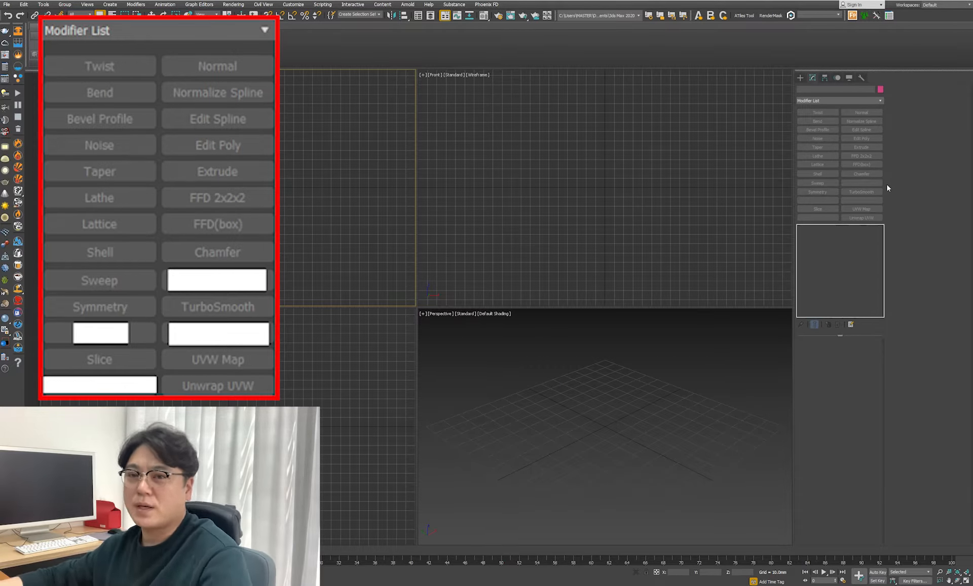
Switch through the saved modifier sets s and 1 and return to the set aa.
click(849, 327)
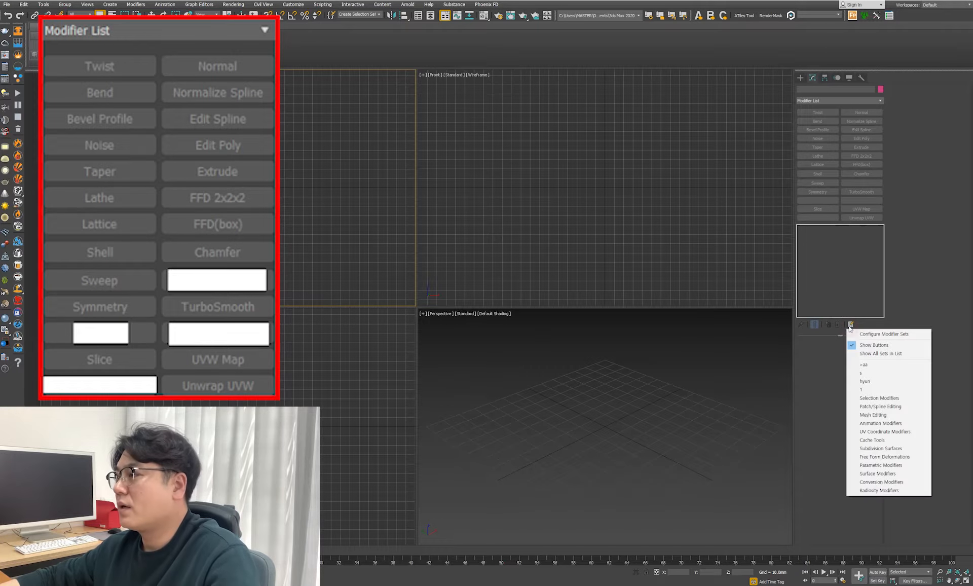
click(880, 373)
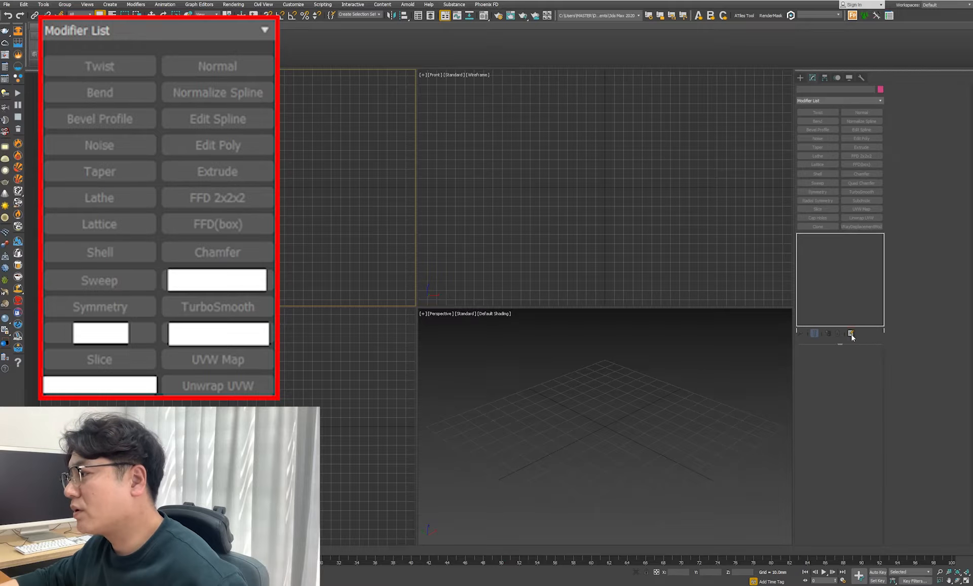
click(850, 333)
click(871, 367)
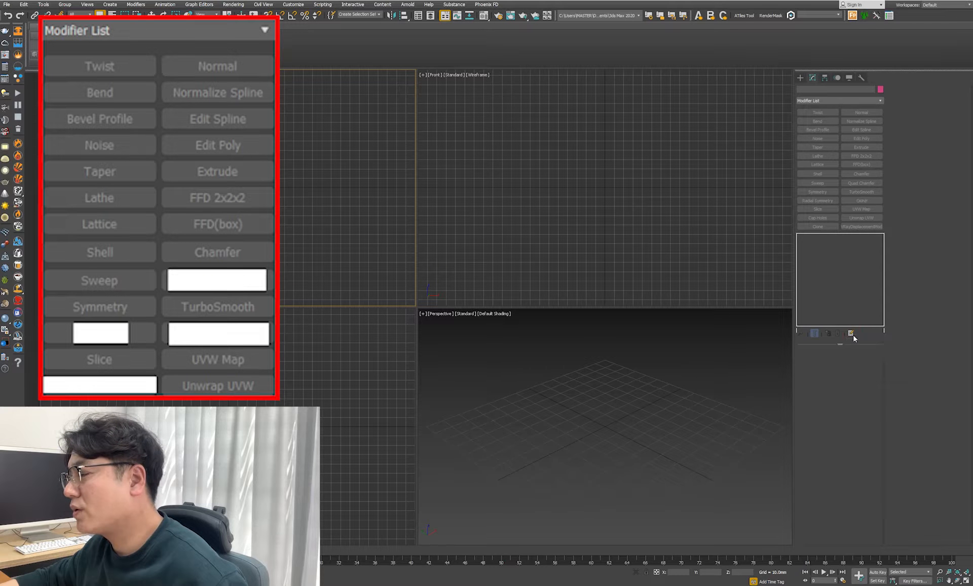
click(851, 333)
click(868, 378)
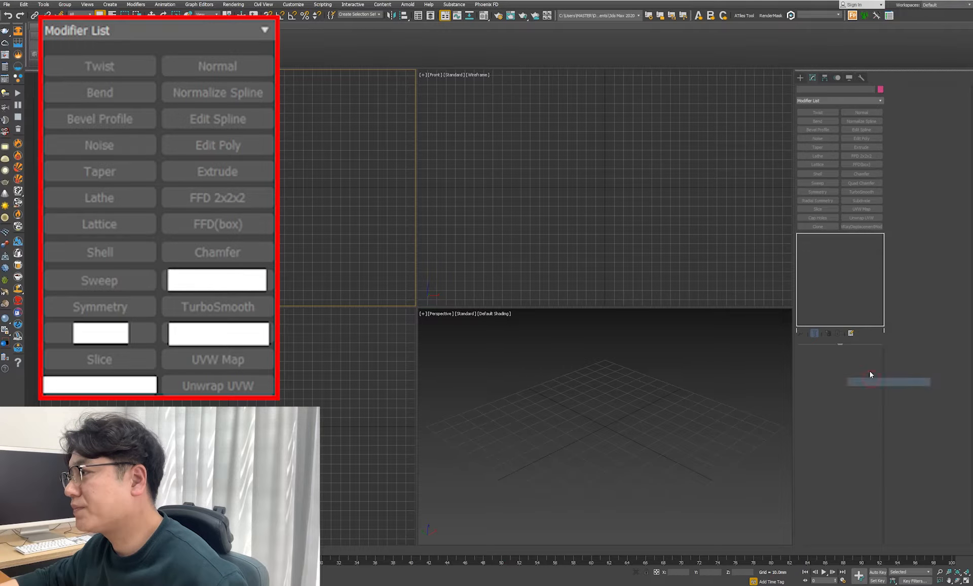
click(852, 333)
click(867, 398)
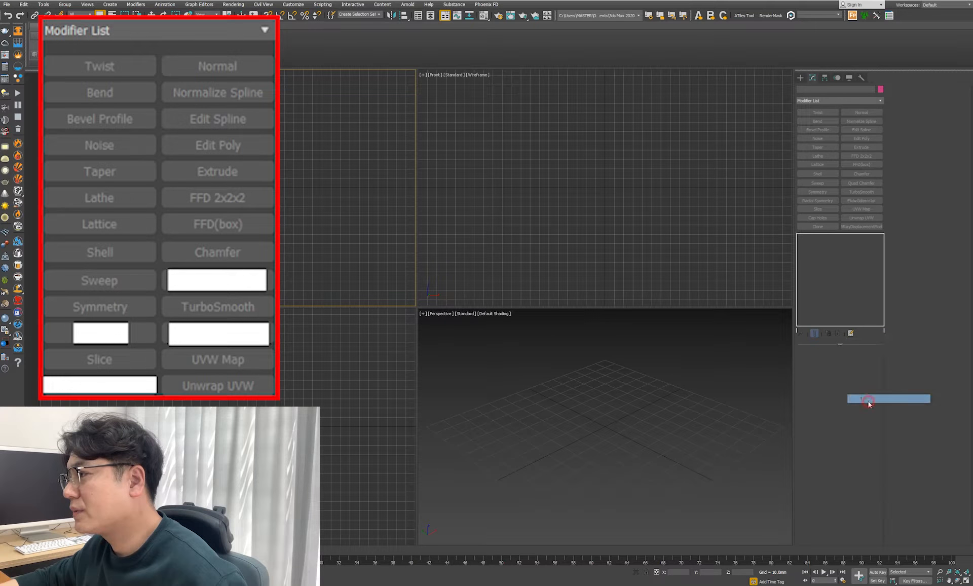
click(851, 333)
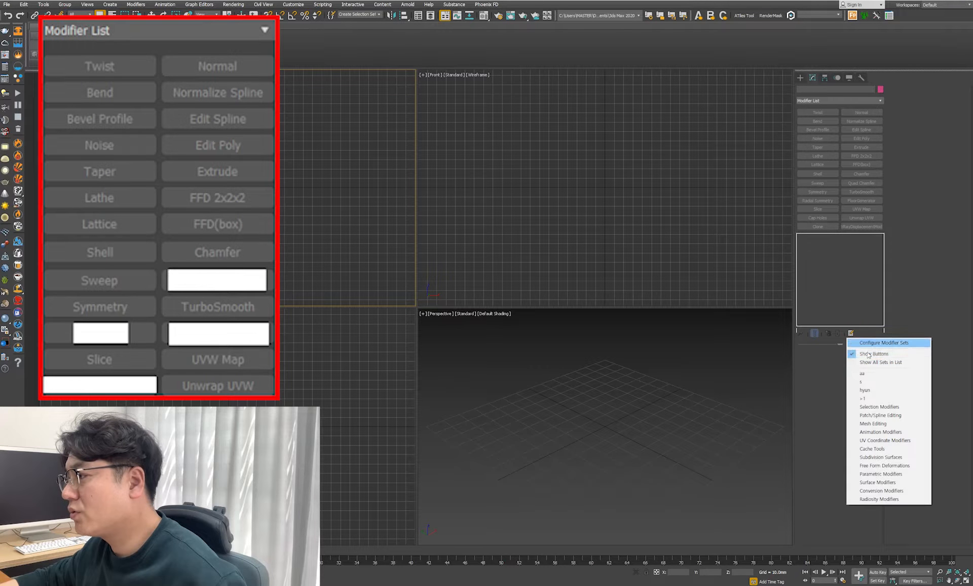
click(869, 374)
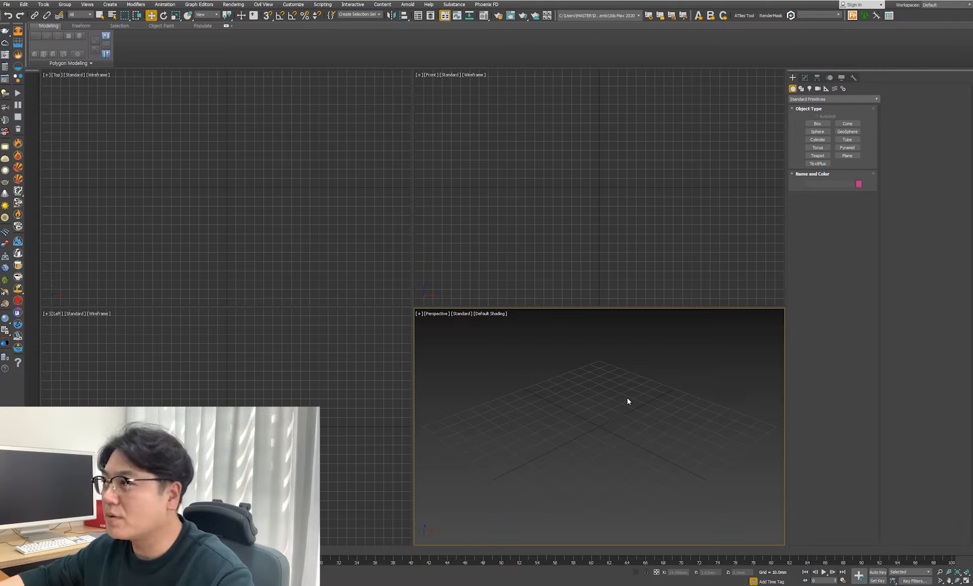
Create a box about 46 x 54 x 46 mm and a sphere about 22 mm in radius beside it in the Perspective view.
click(818, 123)
drag(532, 415, 518, 469)
click(517, 395)
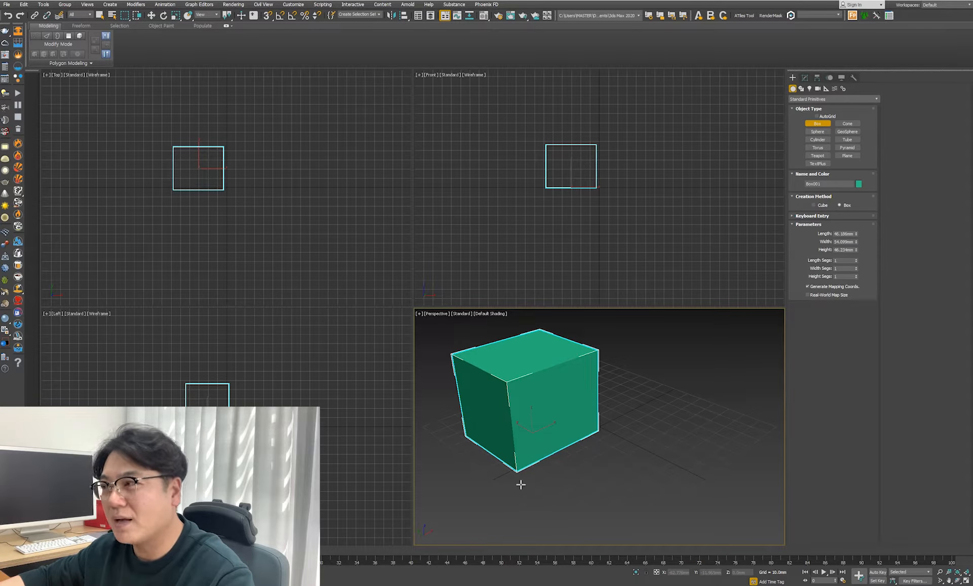
click(817, 132)
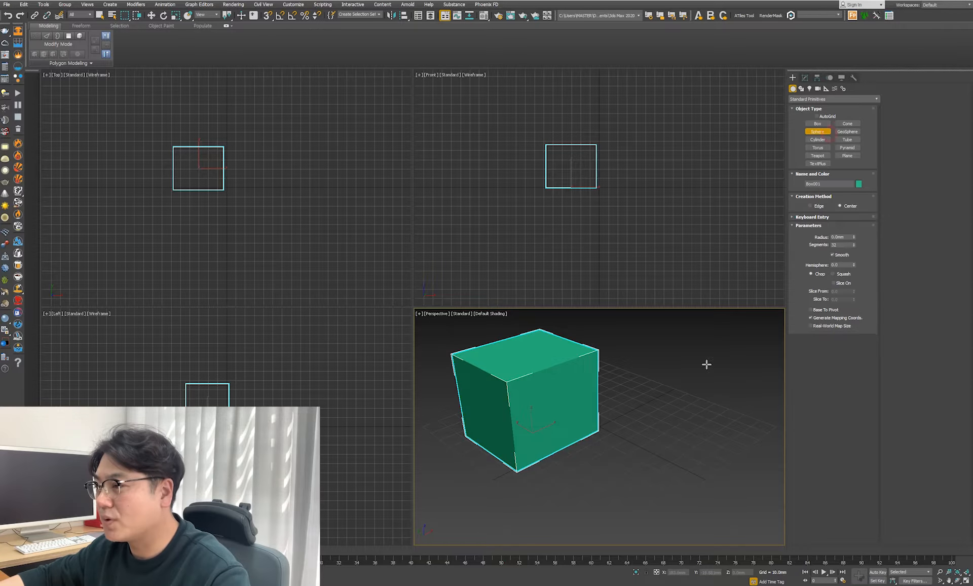
drag(679, 399, 715, 400)
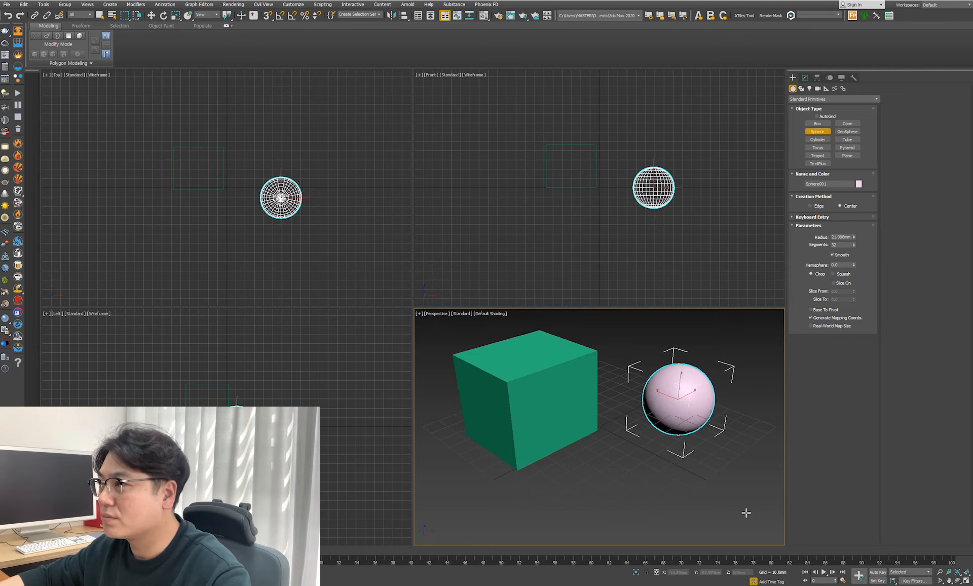
Create a pointed cone with a base radius of about 24 mm in front of the box and sphere.
click(847, 123)
drag(627, 489, 562, 485)
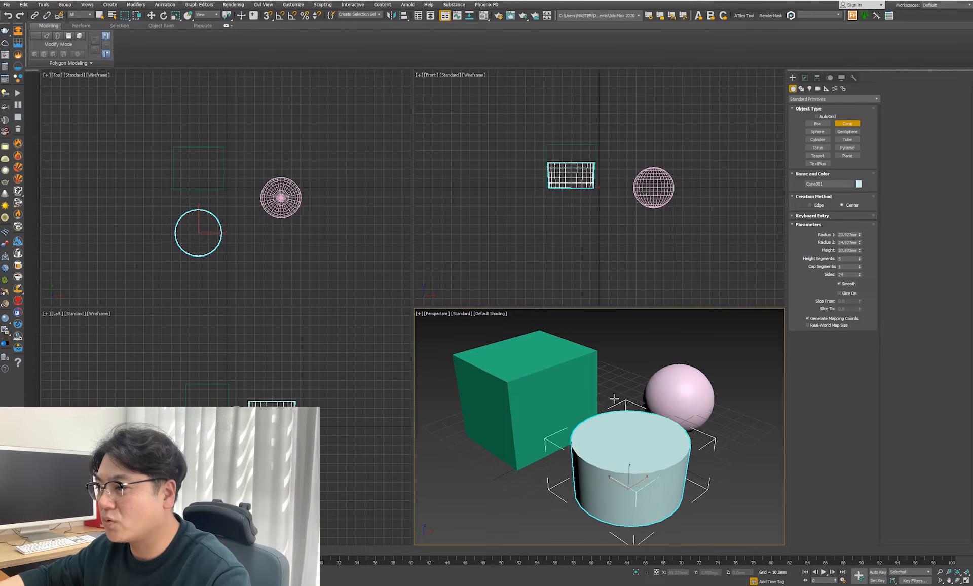
click(608, 428)
right_click(608, 453)
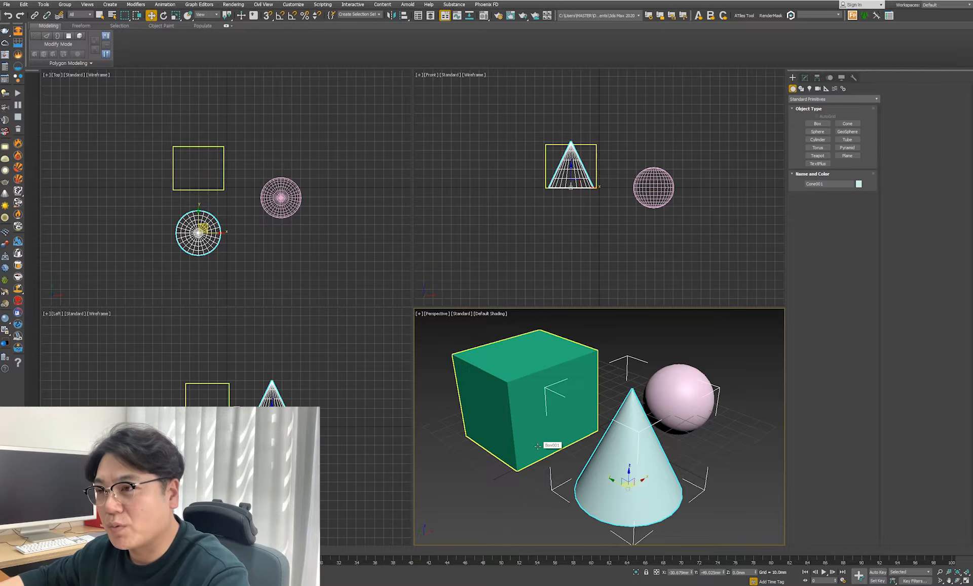
click(44, 4)
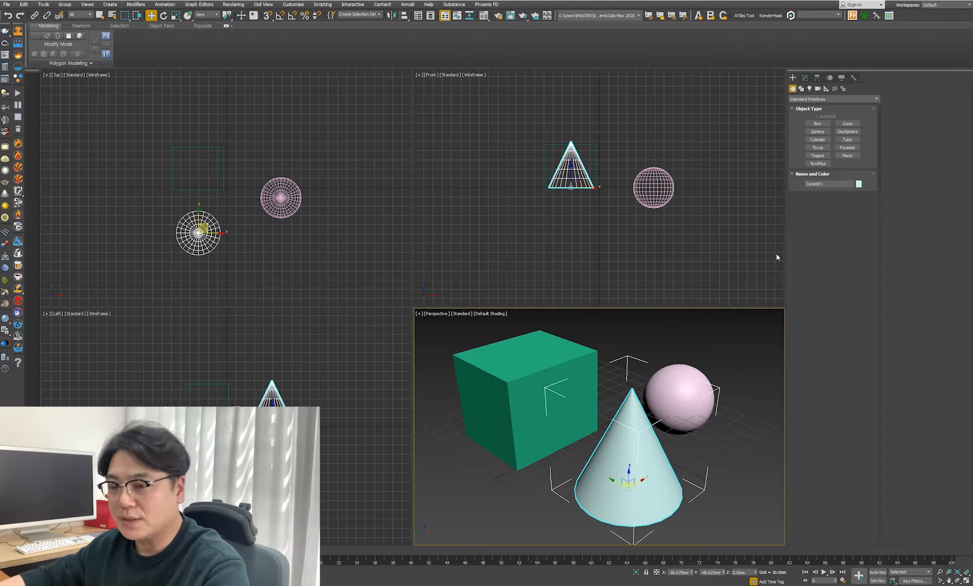
mouse_move(70, 550)
mouse_down()
mouse_move(899, 550)
mouse_move(70, 549)
mouse_up()
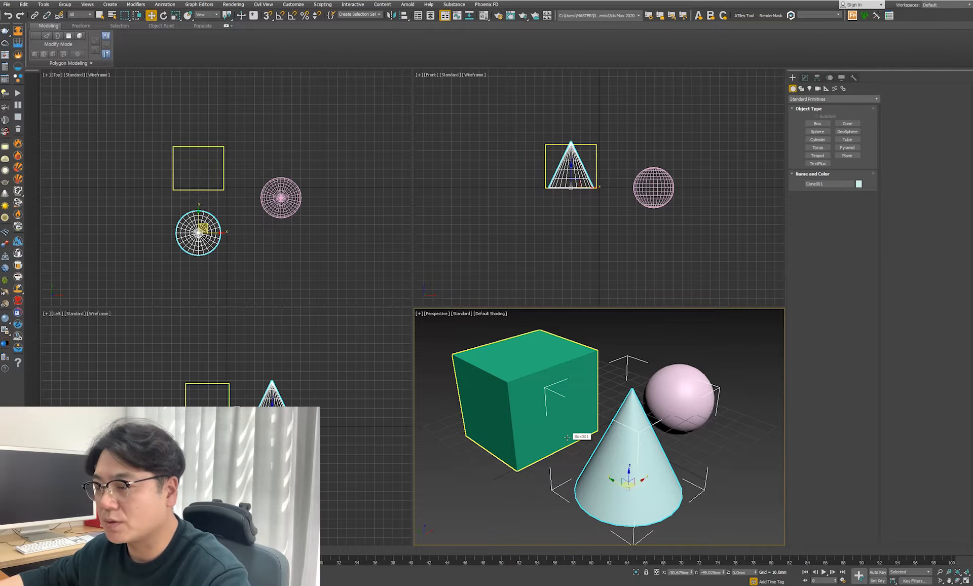
Pan the Perspective, Front, Top and Left viewports around the box, sphere and cone.
middle_drag(540, 397, 494, 405)
middle_drag(600, 135, 623, 187)
mouse_move(337, 223)
middle_down()
mouse_move(243, 228)
mouse_move(345, 230)
middle_up()
middle_drag(365, 435, 241, 415)
middle_drag(402, 392, 461, 452)
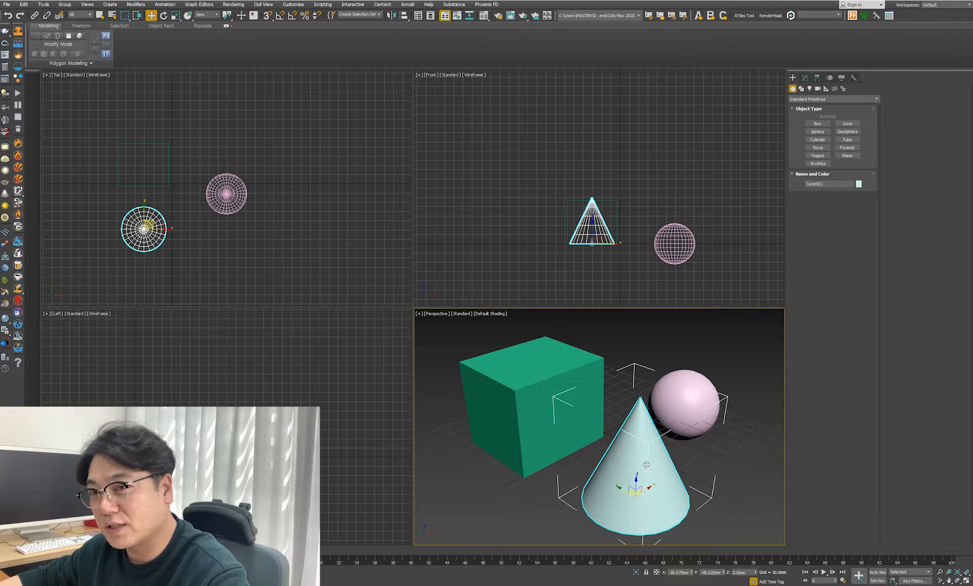
middle_drag(648, 464, 504, 453)
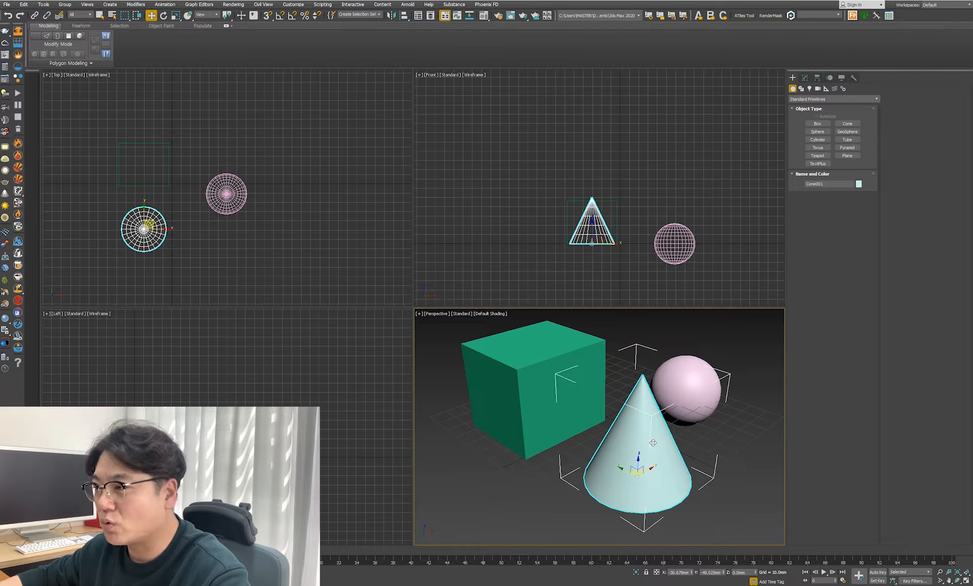
middle_drag(642, 438, 623, 438)
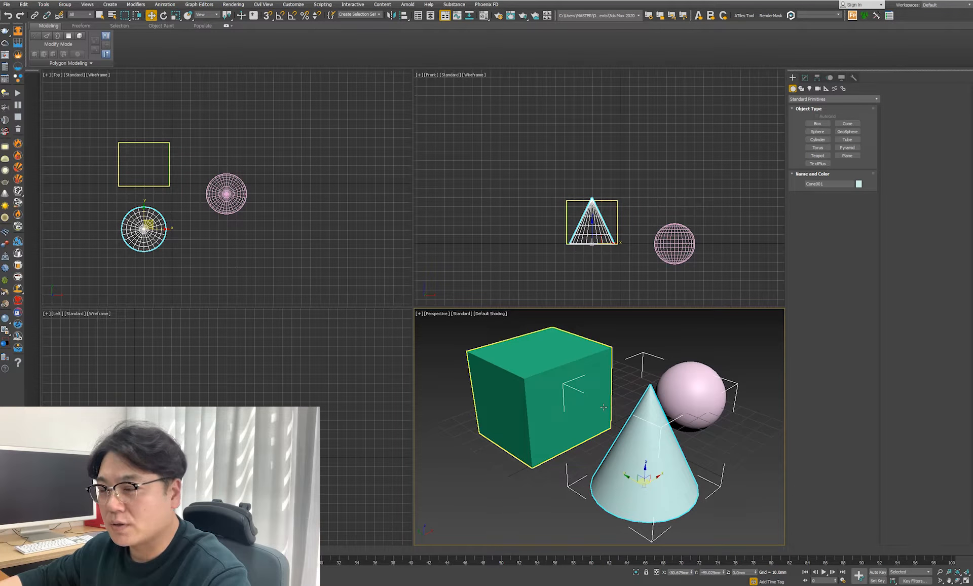
Zoom the Perspective viewport in and out on the primitives and pan it to frame all three objects.
scroll(603, 406, down, 3)
scroll(602, 406, down, 4)
scroll(602, 407, up, 3)
scroll(602, 407, down, 3)
scroll(601, 407, up, 8)
scroll(601, 407, down, 5)
scroll(599, 408, up, 8)
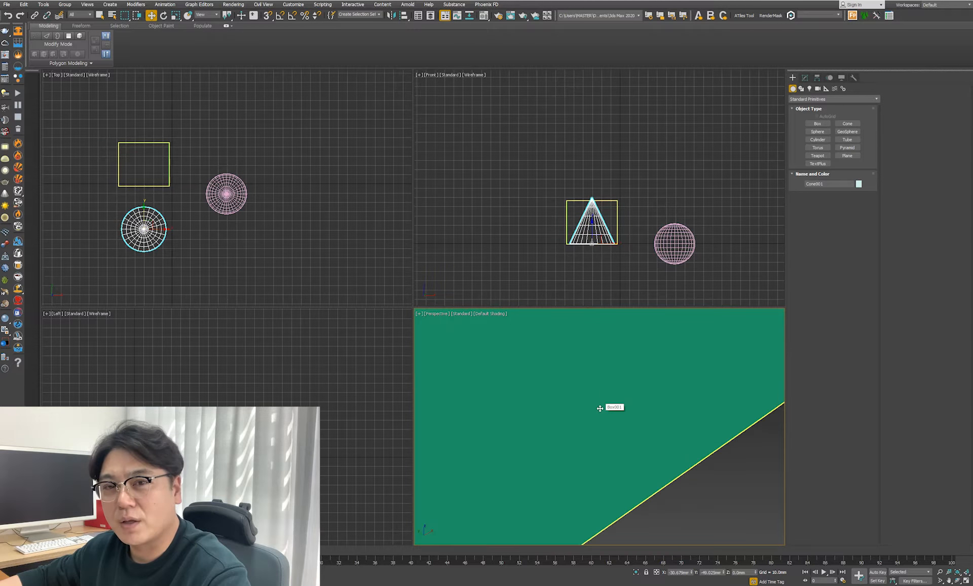
scroll(600, 408, down, 6)
scroll(599, 408, up, 4)
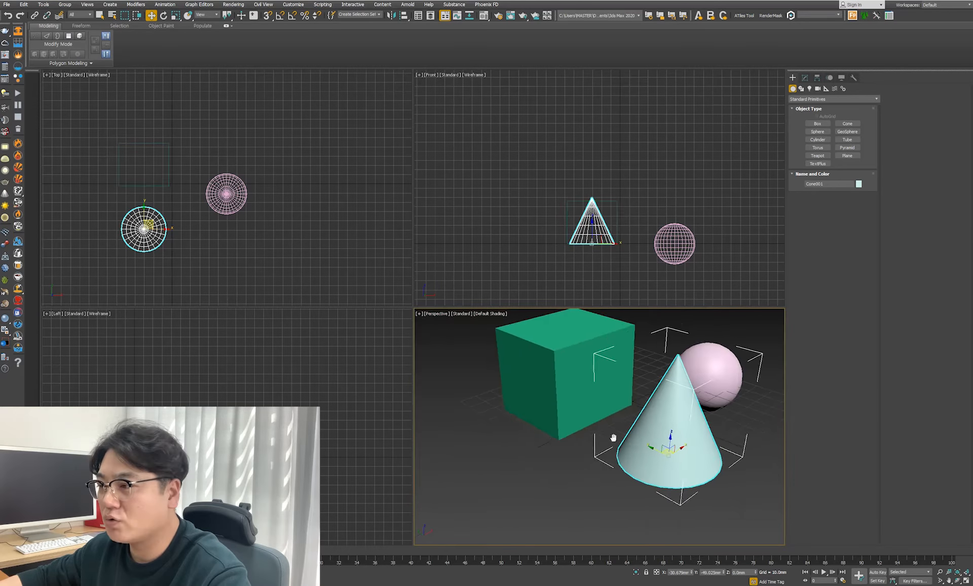
middle_drag(612, 438, 633, 477)
scroll(622, 466, down, 5)
scroll(621, 465, up, 6)
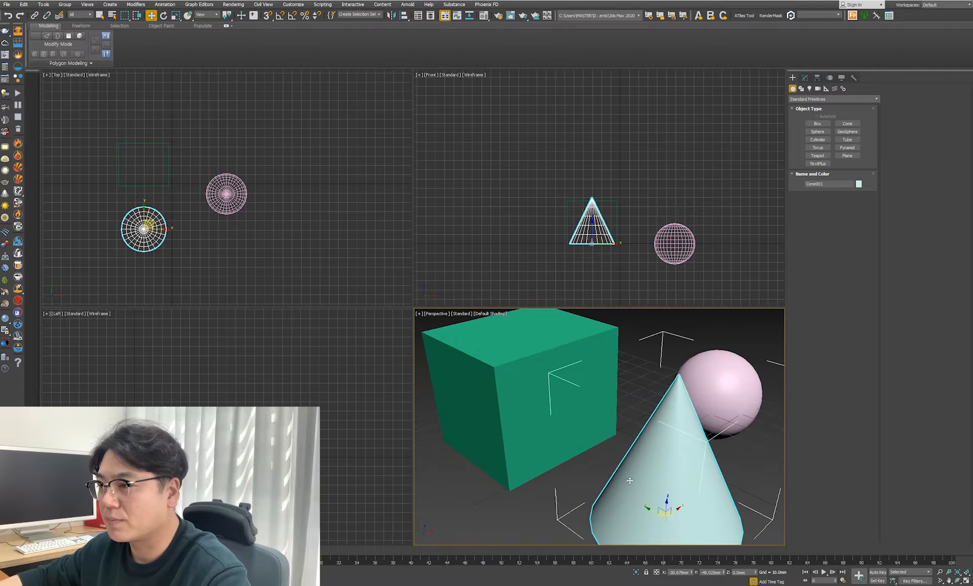
scroll(621, 465, down, 3)
middle_drag(652, 451, 646, 450)
middle_drag(704, 465, 621, 448)
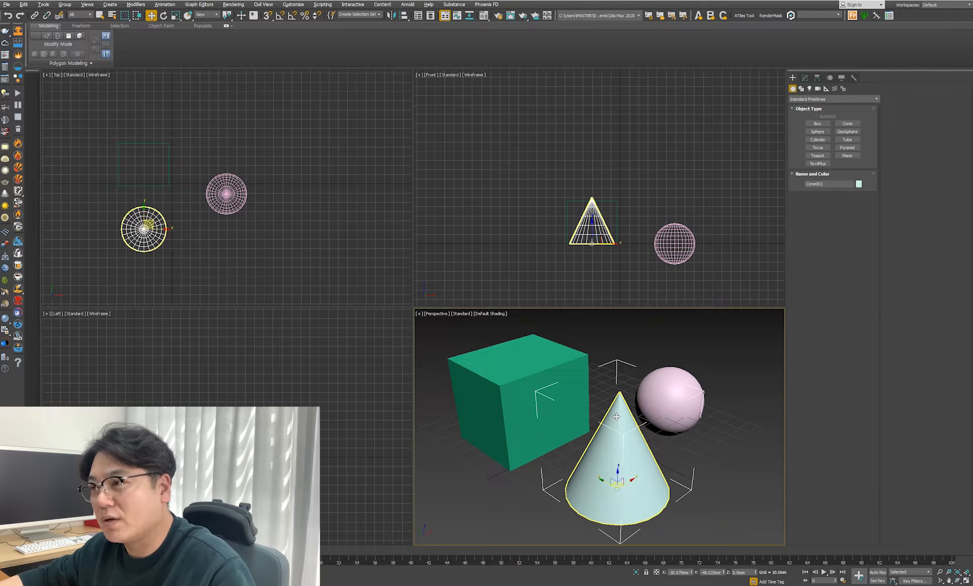
Orbit the Perspective viewport around the selected cone and zoom the view to fit the cone.
mouse_move(616, 416)
alt+middle_down()
mouse_move(525, 432)
mouse_move(643, 487)
mouse_move(643, 393)
mouse_move(506, 460)
mouse_move(667, 423)
mouse_move(491, 421)
mouse_move(651, 447)
mouse_move(547, 327)
mouse_move(583, 385)
mouse_move(506, 457)
mouse_move(682, 408)
mouse_move(486, 393)
mouse_move(624, 416)
mouse_move(623, 404)
alt+middle_up()
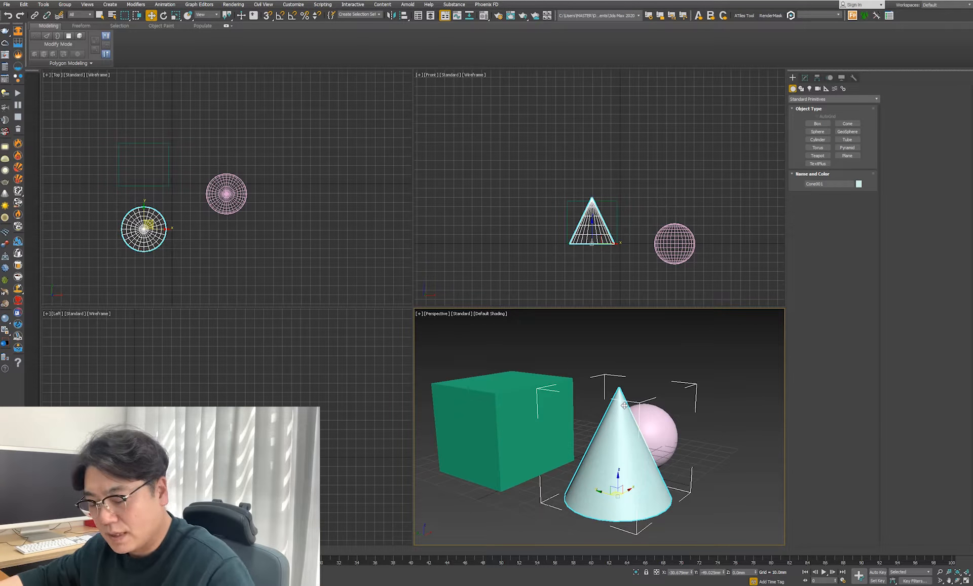
alt+middle_drag(601, 404, 608, 429)
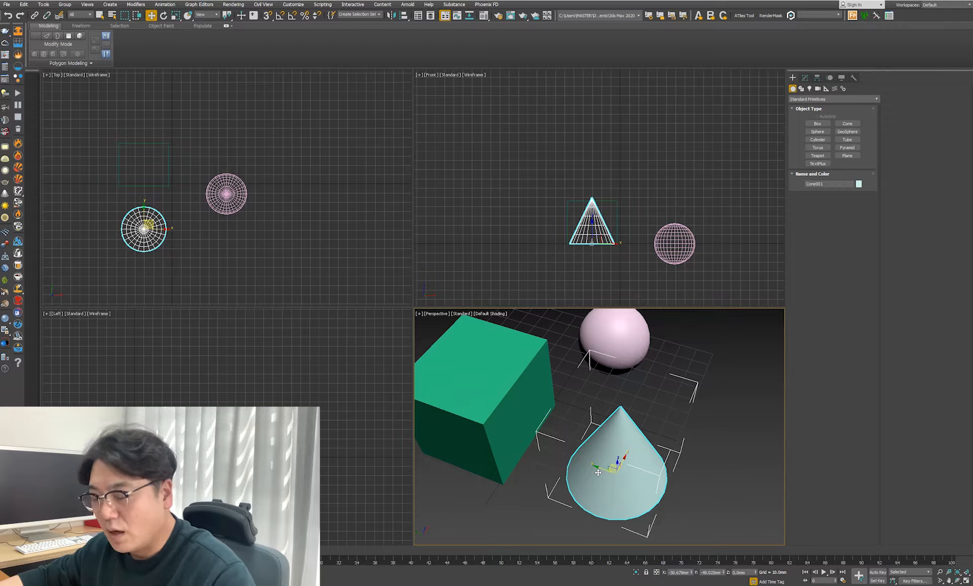
key(z)
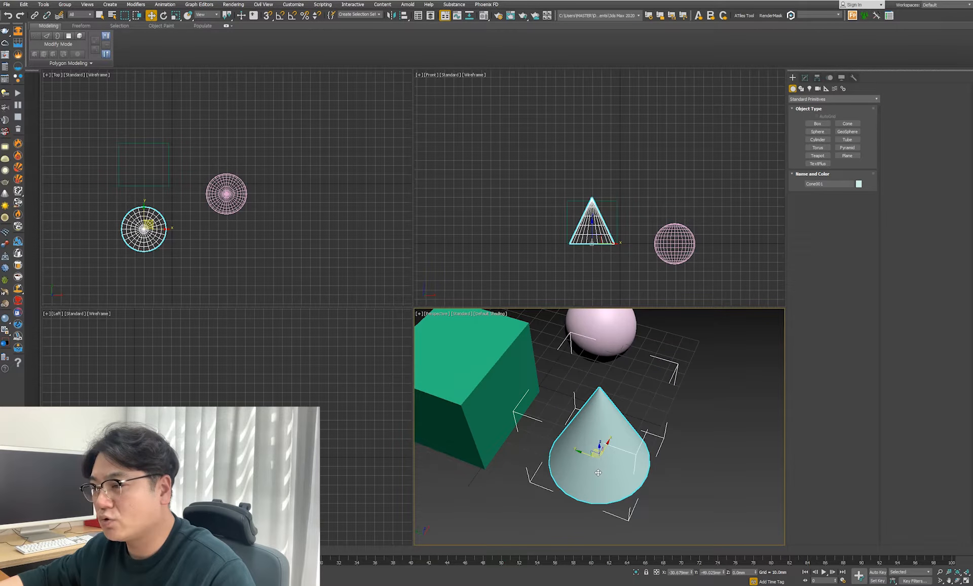
Select the box, the sphere, the cone and the box again, zooming the Perspective viewport to fit each one.
click(496, 376)
key(z)
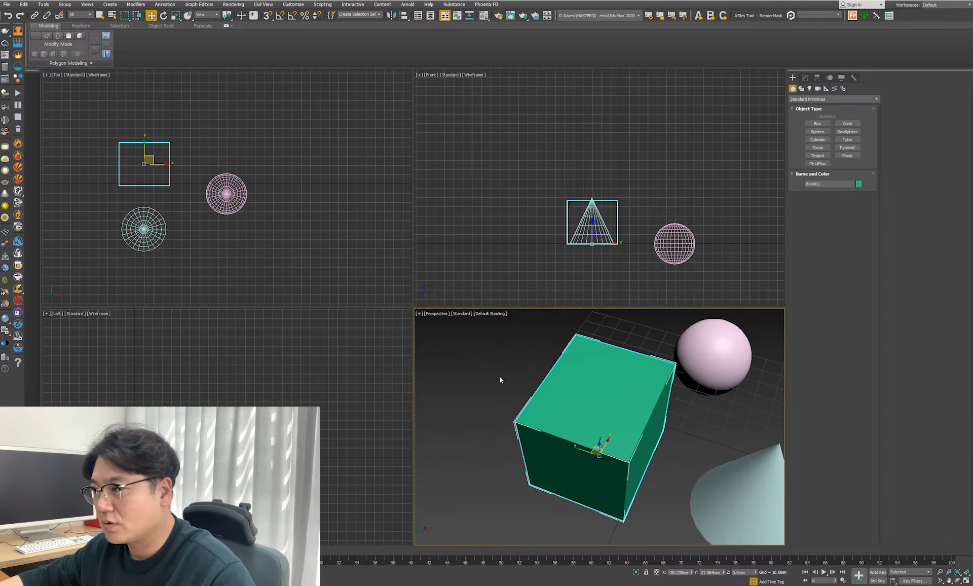
click(709, 351)
key(z)
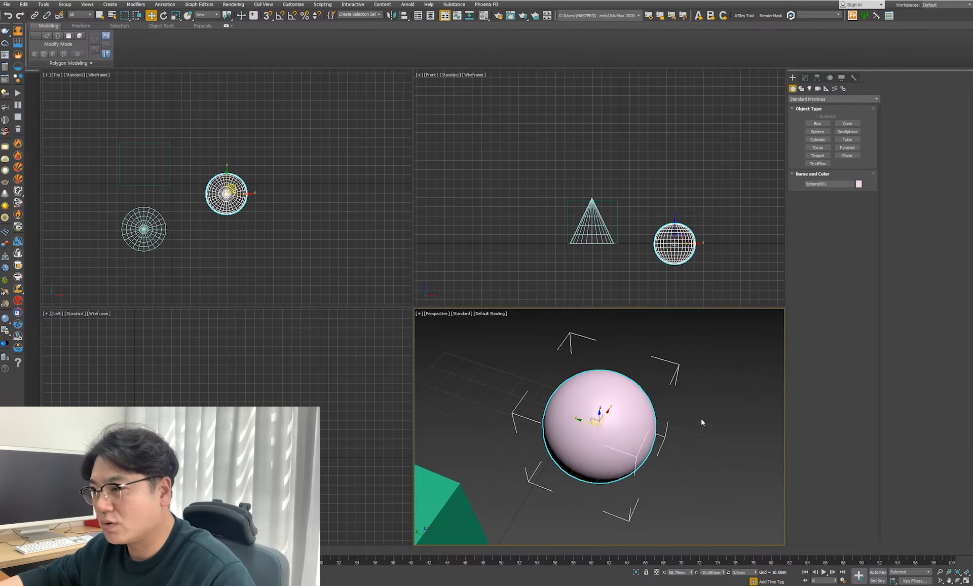
middle_drag(512, 524, 507, 377)
scroll(506, 377, down, 4)
click(591, 453)
key(z)
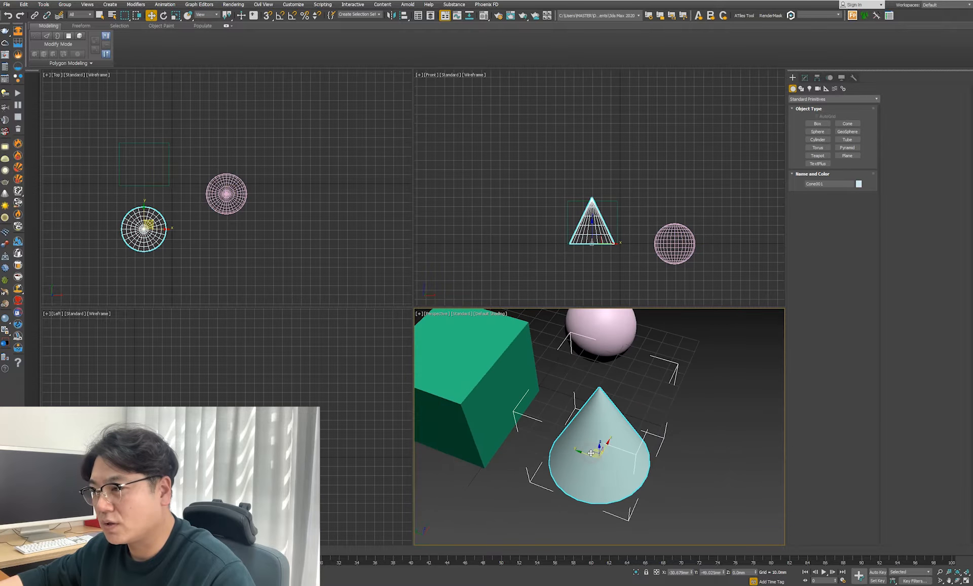
click(502, 408)
key(z)
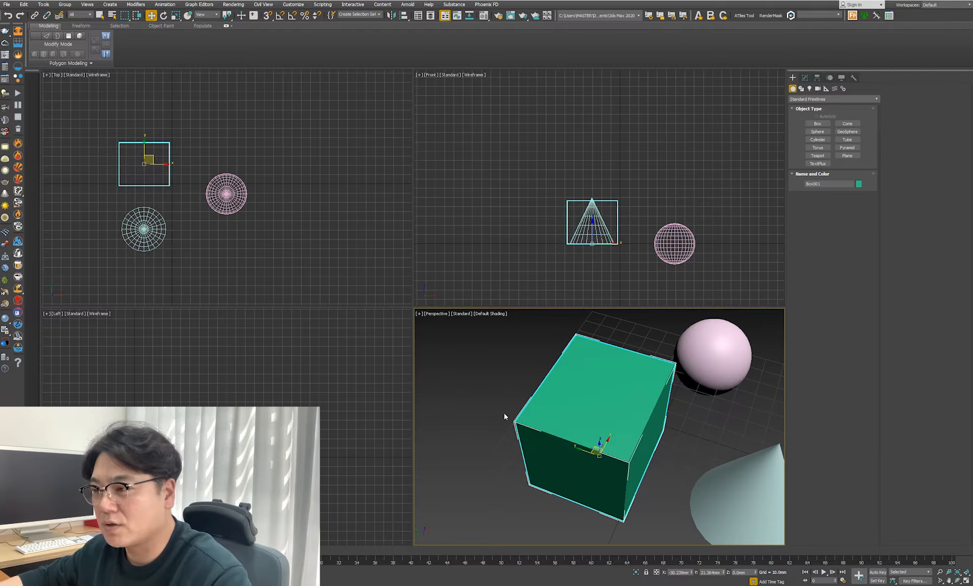
Deselect everything, zoom far out in the Perspective viewport, and fit all three objects in it with Zoom Extents.
click(451, 394)
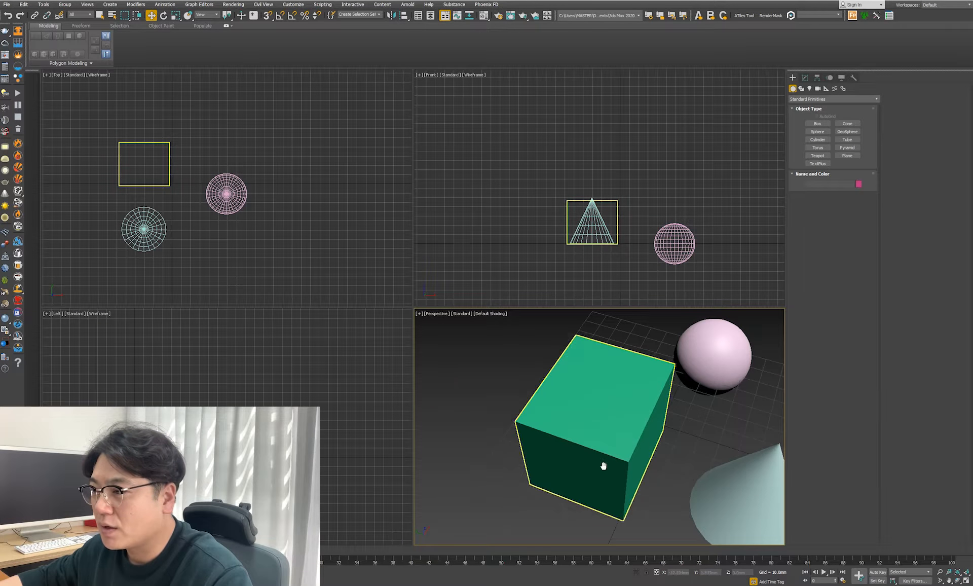
middle_drag(631, 472, 562, 458)
scroll(561, 458, down, 4)
scroll(599, 471, down, 6)
middle_drag(625, 458, 588, 397)
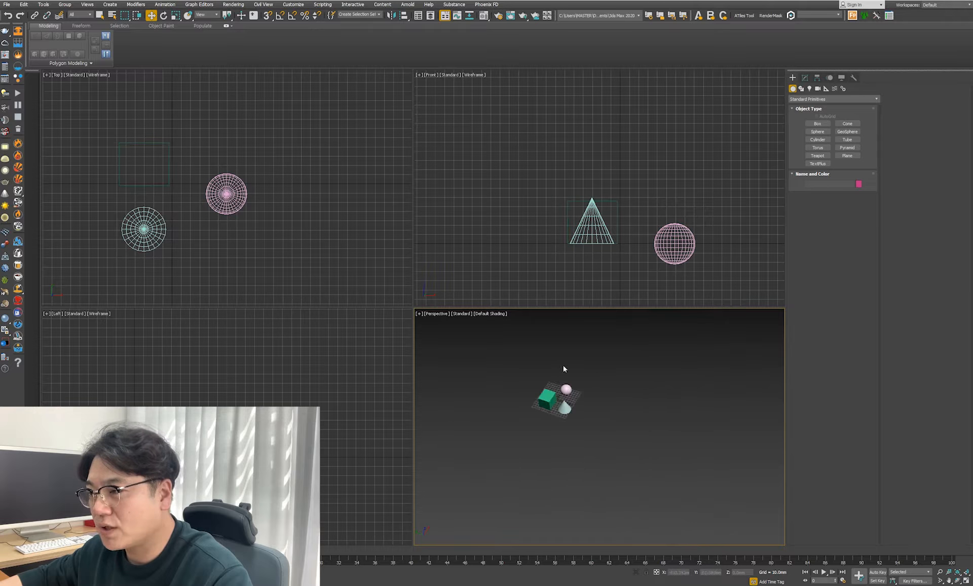
key(z)
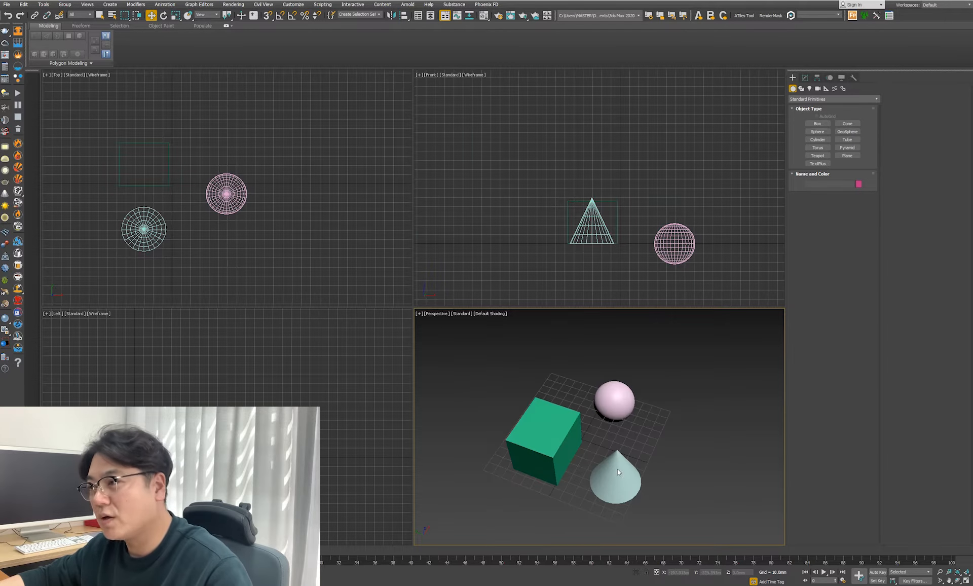
Zoom the Front, Top and Left viewports to the extents of all three primitives.
click(666, 184)
key(z)
click(128, 182)
key(z)
click(223, 373)
key(z)
click(508, 456)
click(446, 208)
click(355, 228)
click(327, 460)
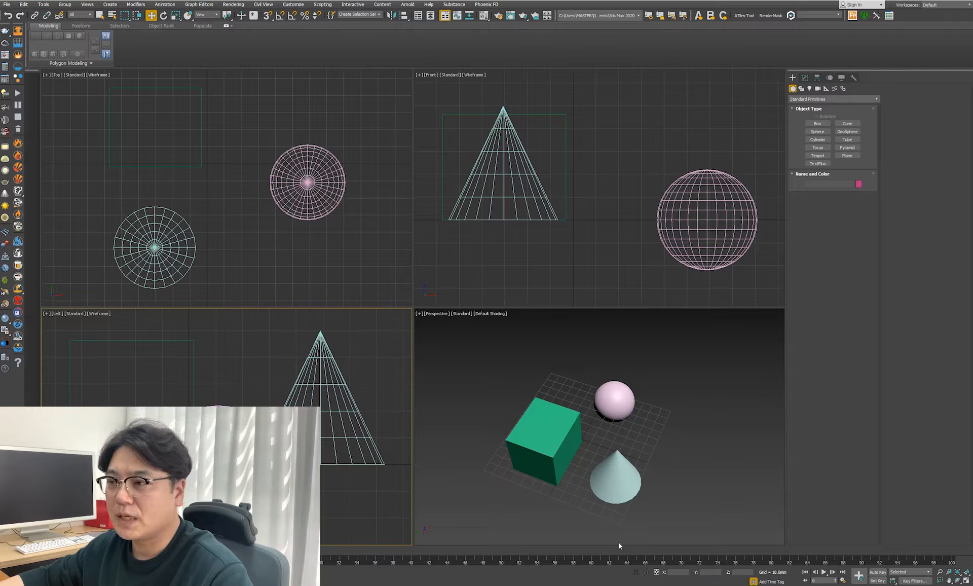
click(465, 371)
click(385, 276)
click(450, 273)
click(377, 325)
click(489, 323)
click(410, 310)
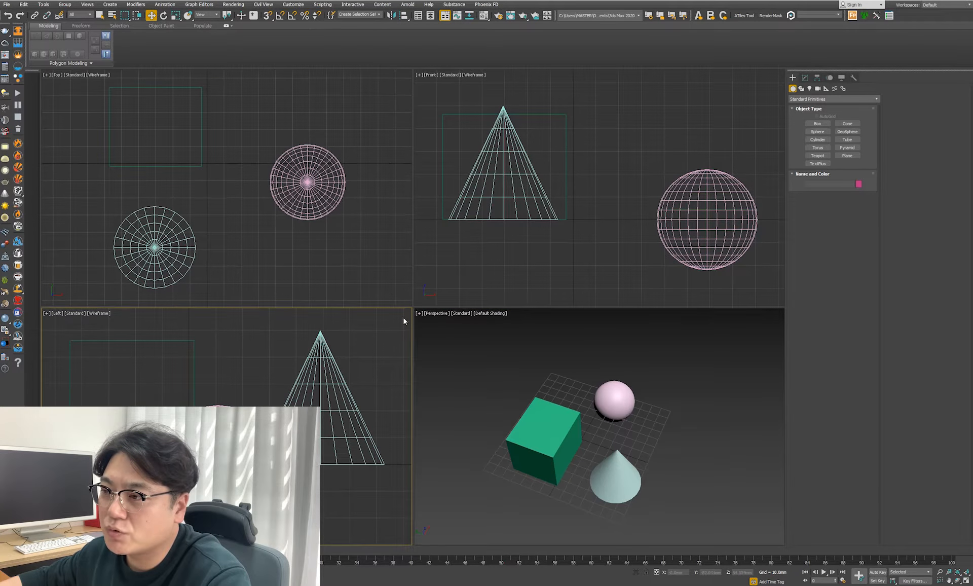
Resize the four viewports several ways from their shared corner, and restore equal sizes with Reset Layout.
click(412, 306)
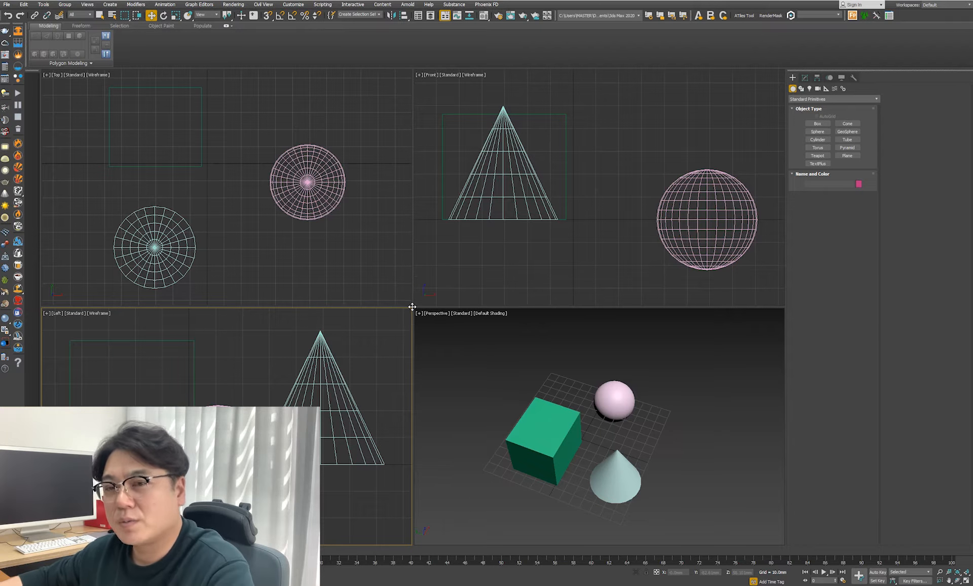
drag(410, 296, 181, 143)
drag(368, 261, 661, 391)
drag(692, 123, 327, 427)
right_click(326, 427)
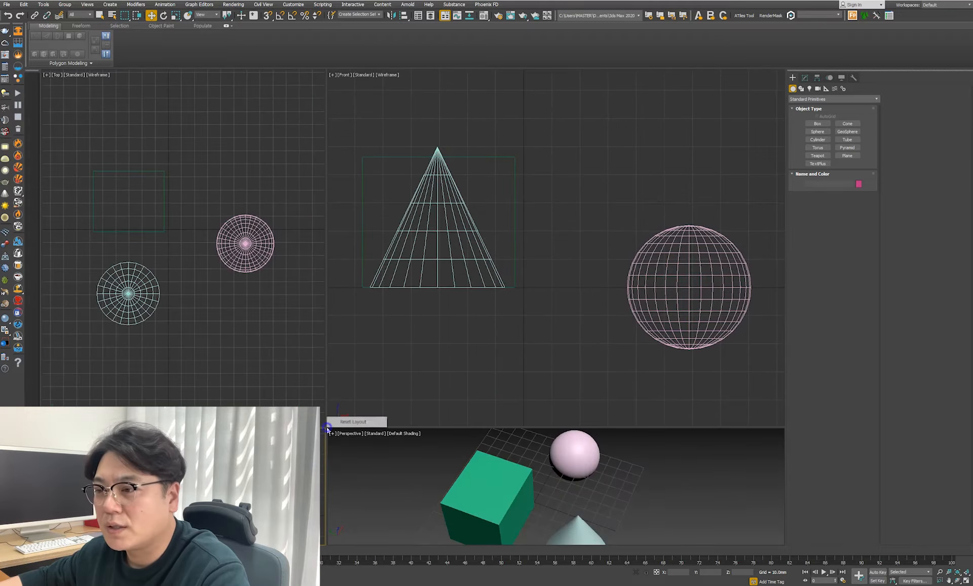
click(353, 421)
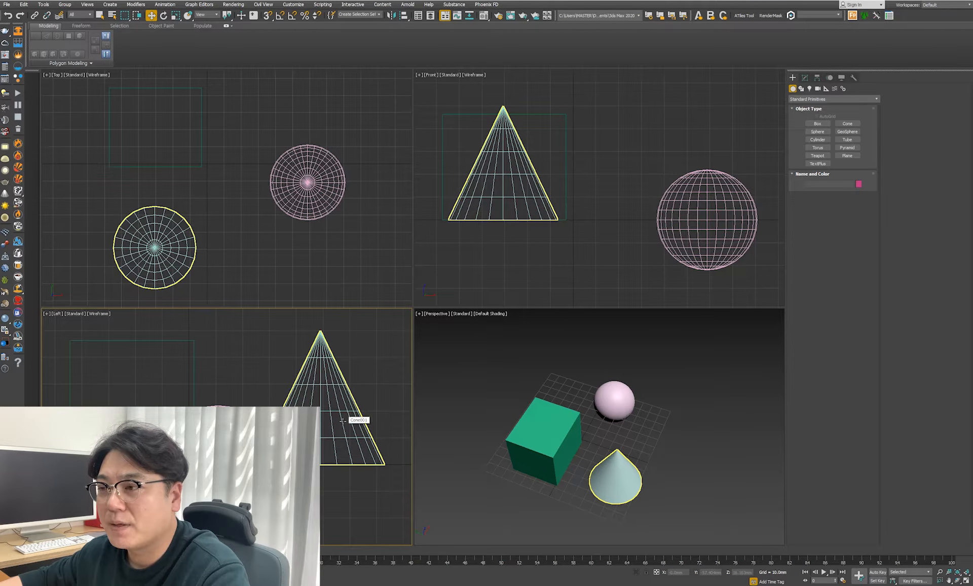
Inspect the list of views available for the Top viewport and close it without choosing another view.
click(354, 373)
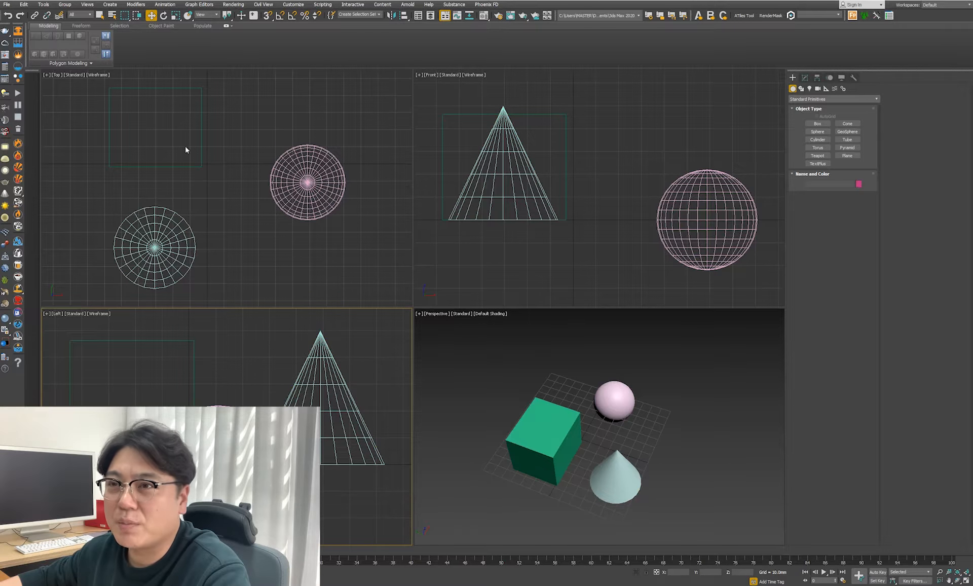
click(70, 89)
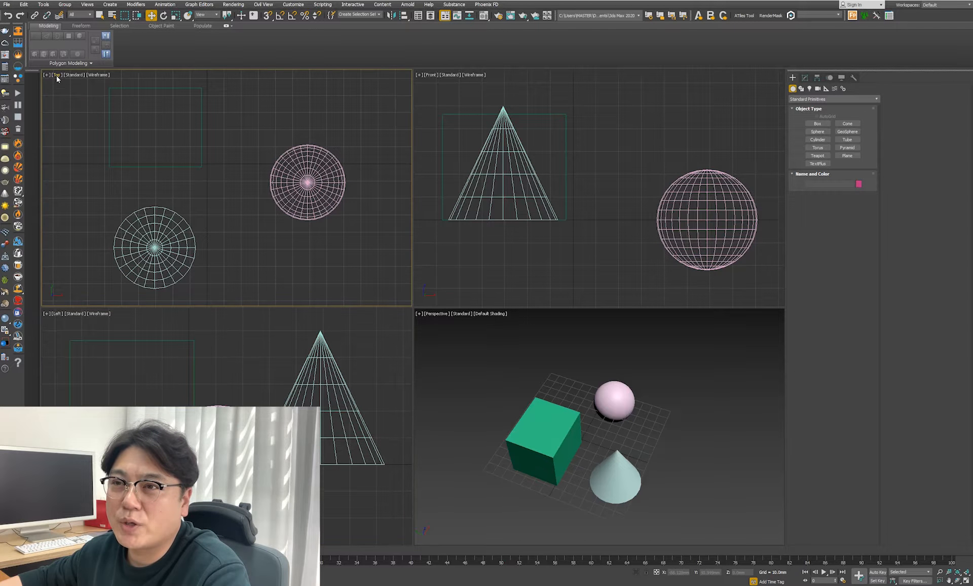
click(56, 76)
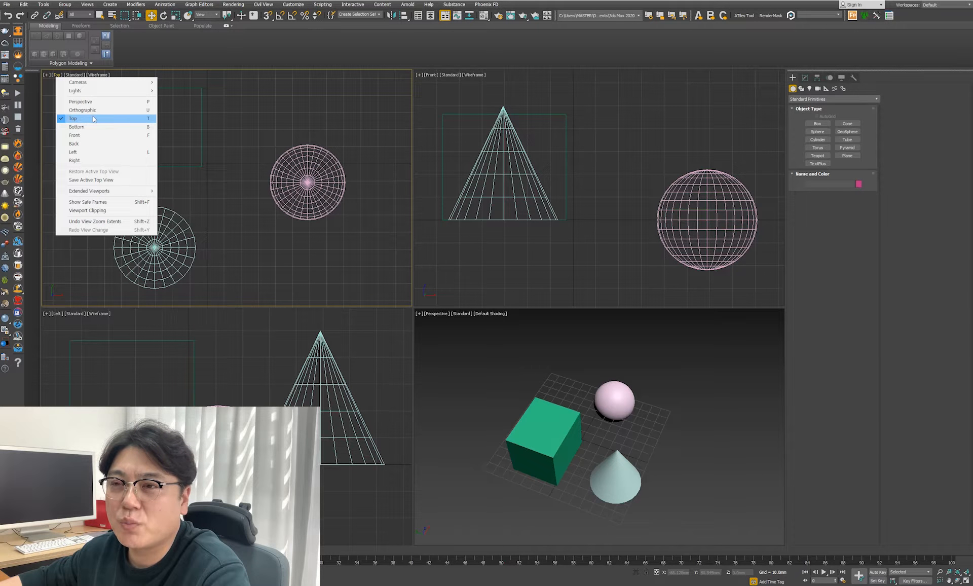
click(452, 101)
Switch the Front viewport to the Back, Right and Left views in turn, and return it to Front.
click(431, 74)
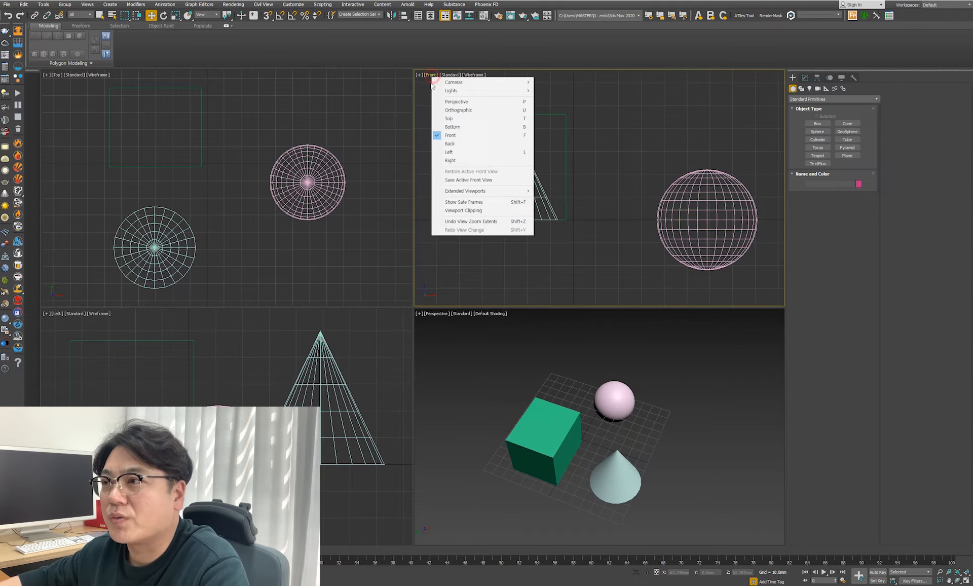
click(448, 143)
click(431, 75)
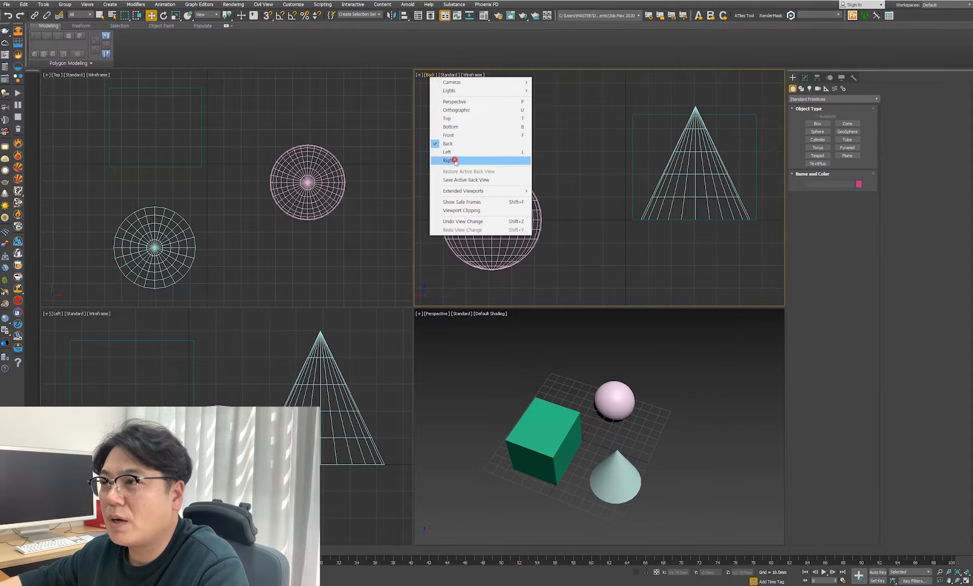
click(445, 161)
click(430, 75)
click(446, 152)
click(429, 75)
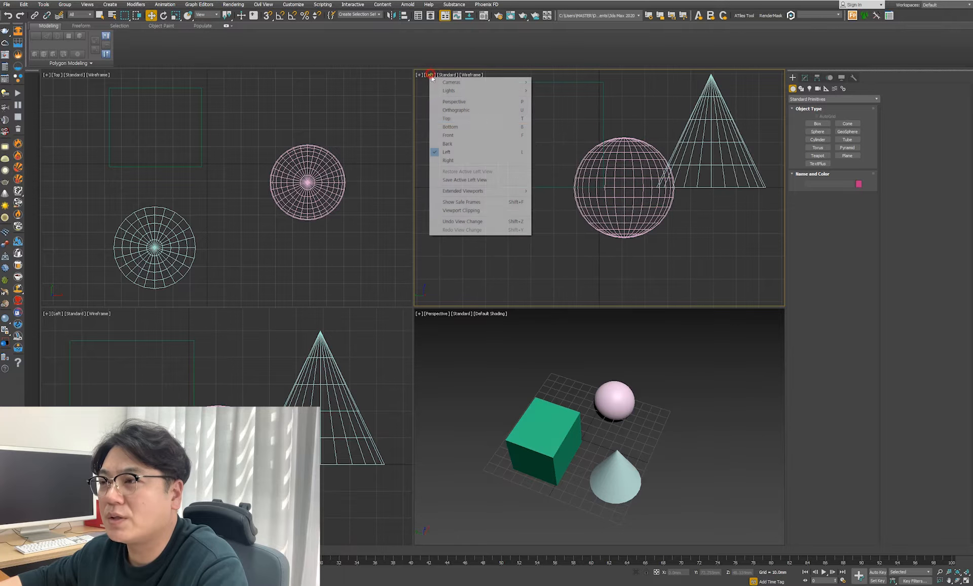
click(447, 138)
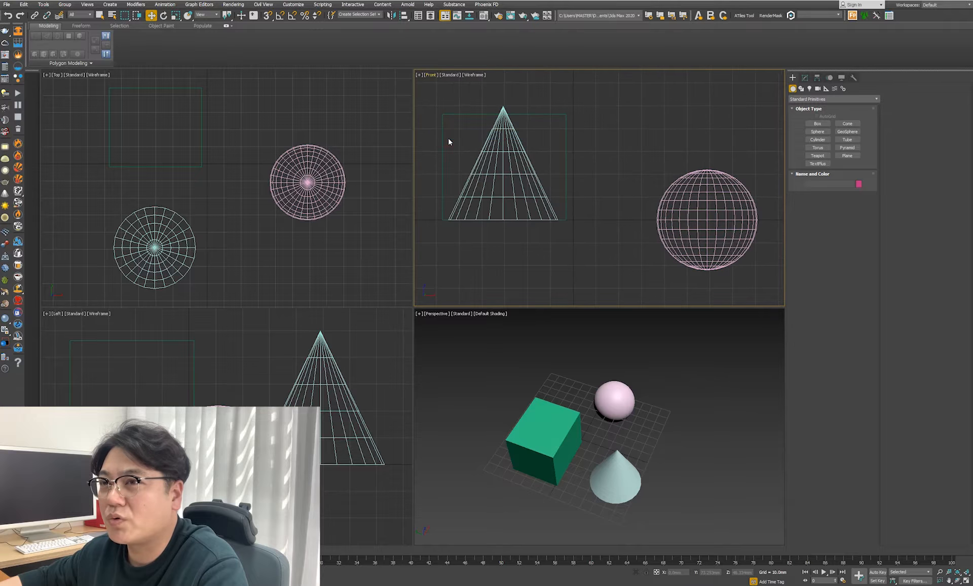
Examine the available views and their shortcuts for the Perspective and Front viewports without changing either view.
click(72, 317)
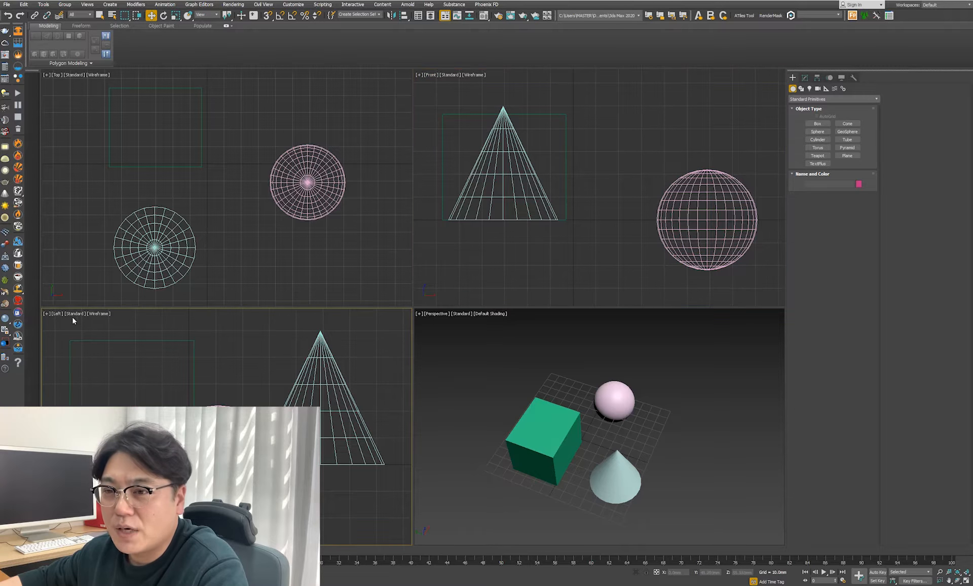
click(458, 347)
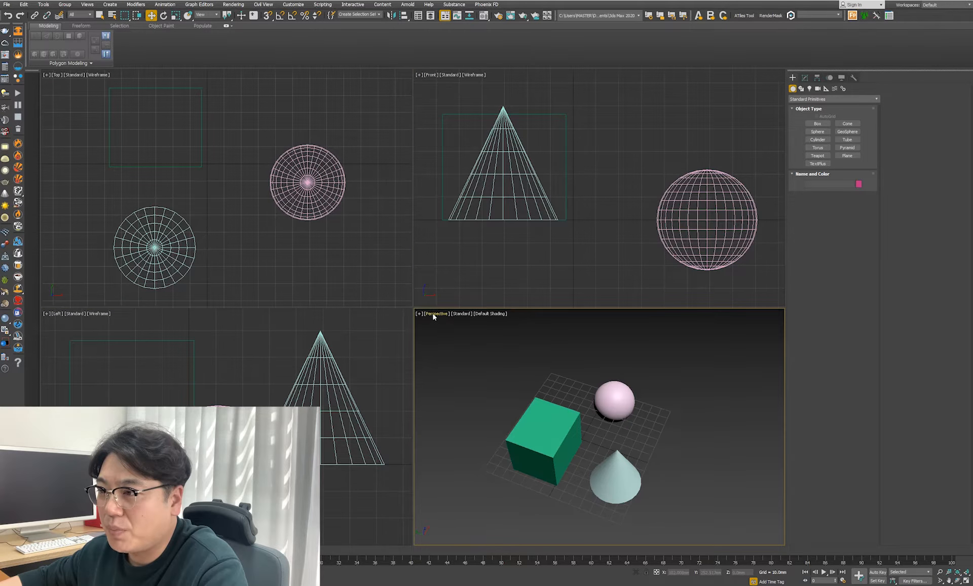
click(433, 316)
click(608, 332)
click(610, 384)
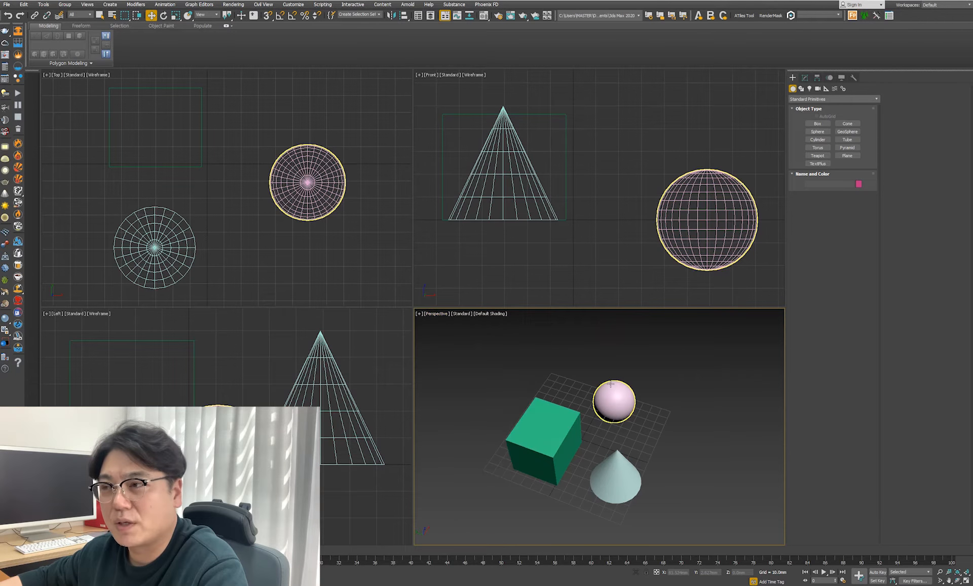
click(591, 134)
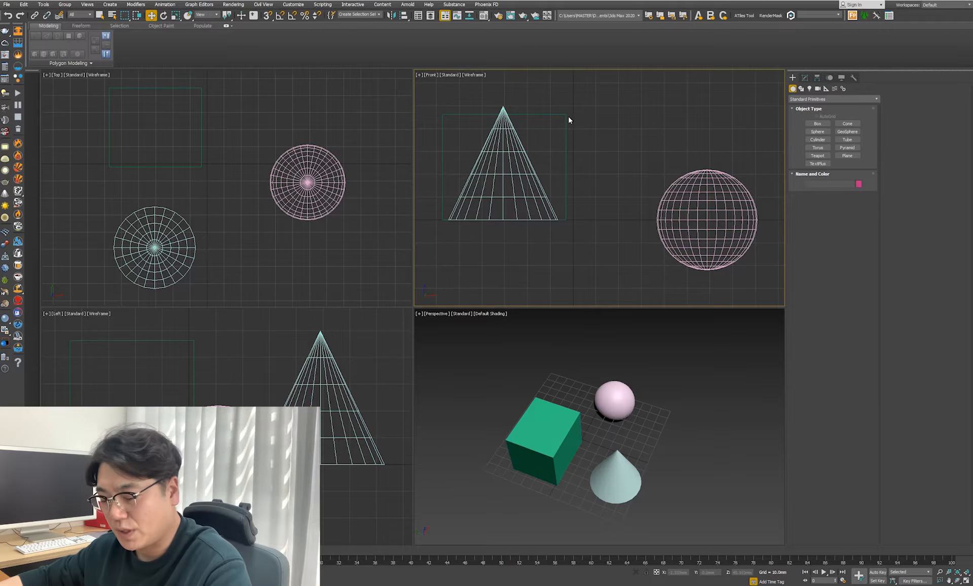
click(430, 74)
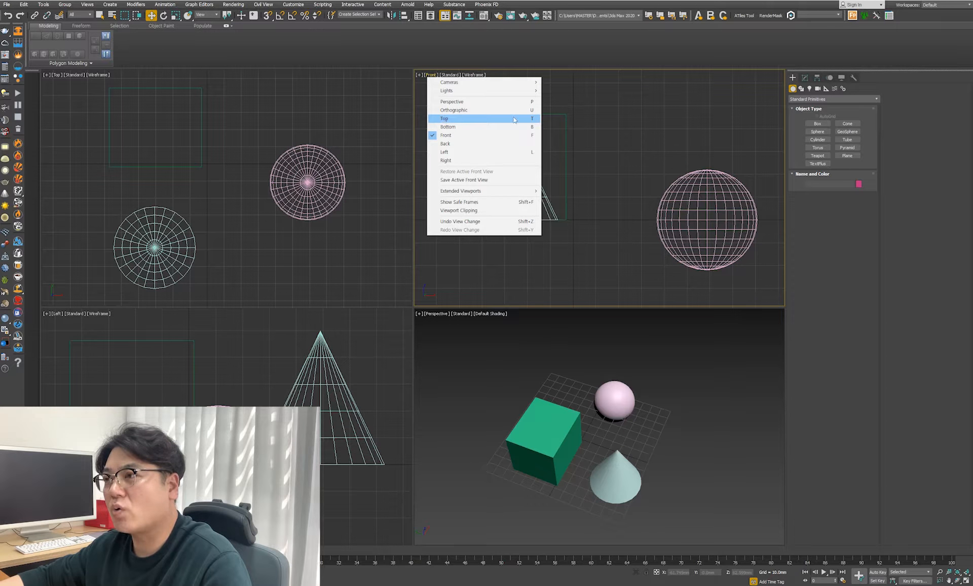
click(681, 127)
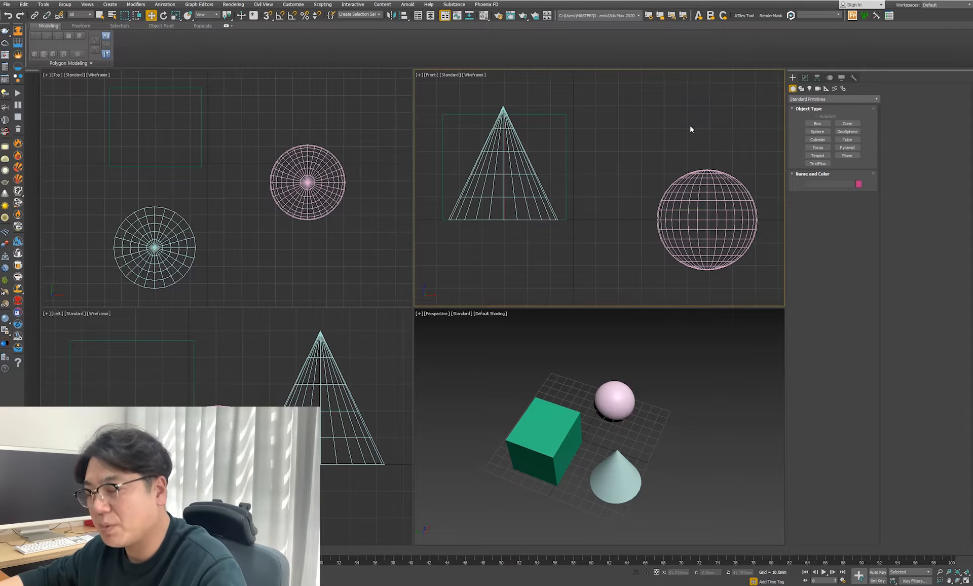
Switch the Front viewport to Top, an orbited and panned Perspective, and Left, and return it to Front.
key(t)
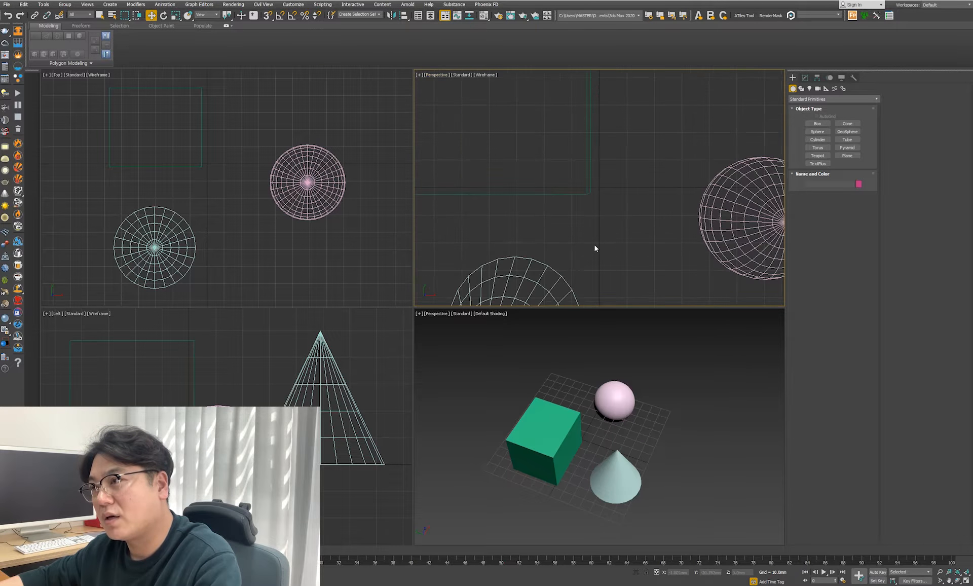
key(p)
mouse_move(601, 197)
alt+middle_down()
mouse_move(571, 271)
mouse_move(654, 198)
mouse_move(583, 195)
alt+middle_up()
scroll(583, 195, up, 6)
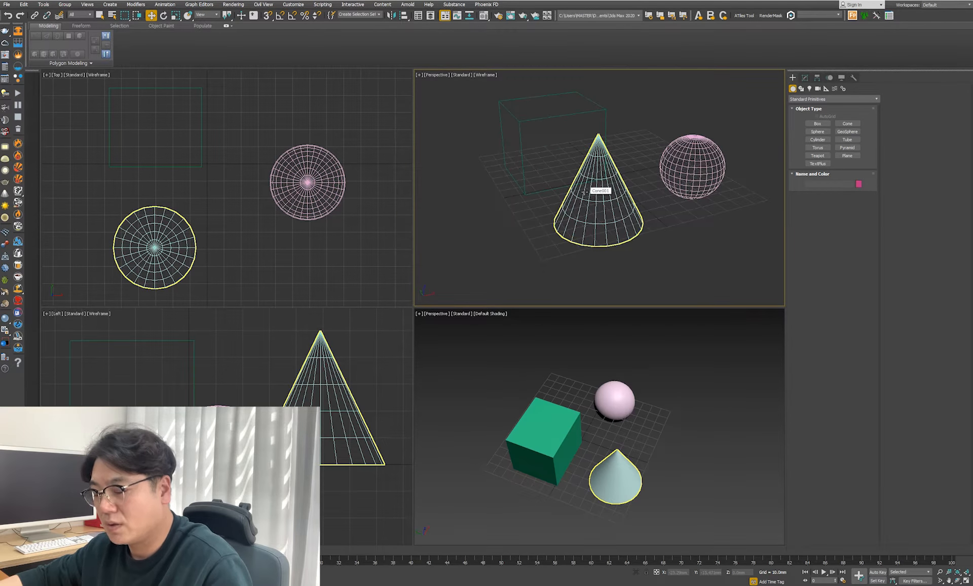
middle_drag(583, 197, 571, 213)
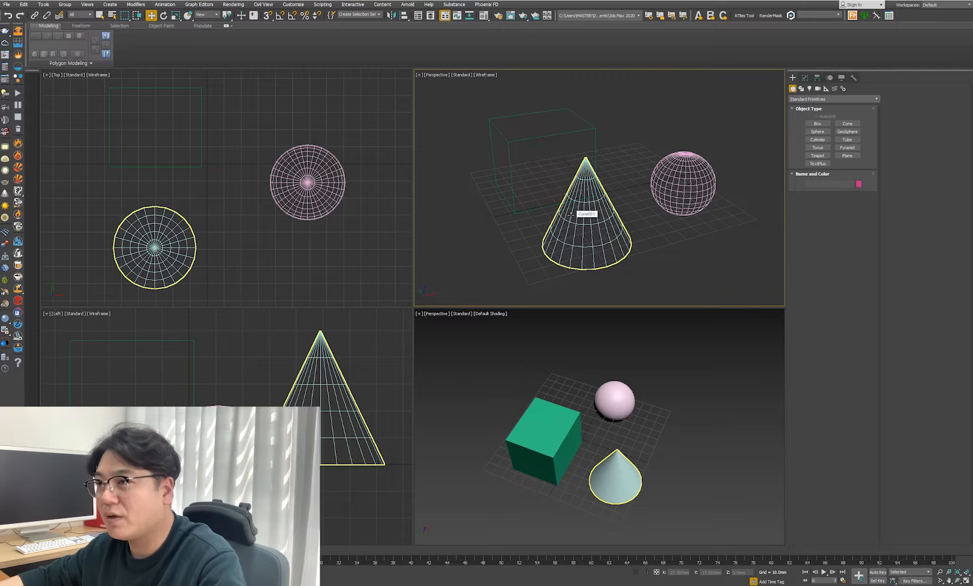
key(l)
click(570, 219)
key(f)
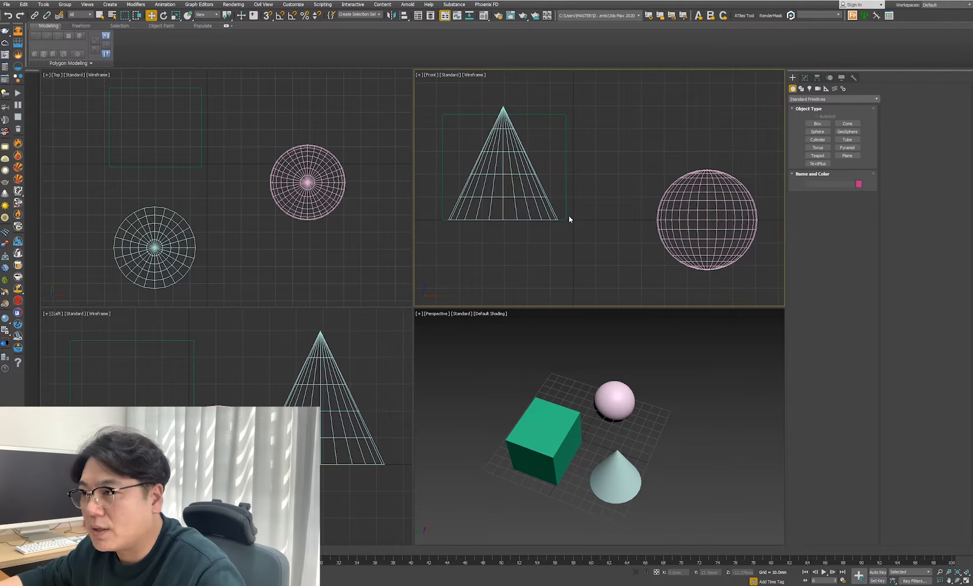
Orbit the Perspective viewport to a lower angle, zoom in on the three primitives, and make the Front viewport active.
click(501, 357)
mouse_move(547, 436)
alt+middle_down()
mouse_move(614, 460)
mouse_move(557, 436)
alt+middle_up()
scroll(533, 422, up, 2)
click(532, 421)
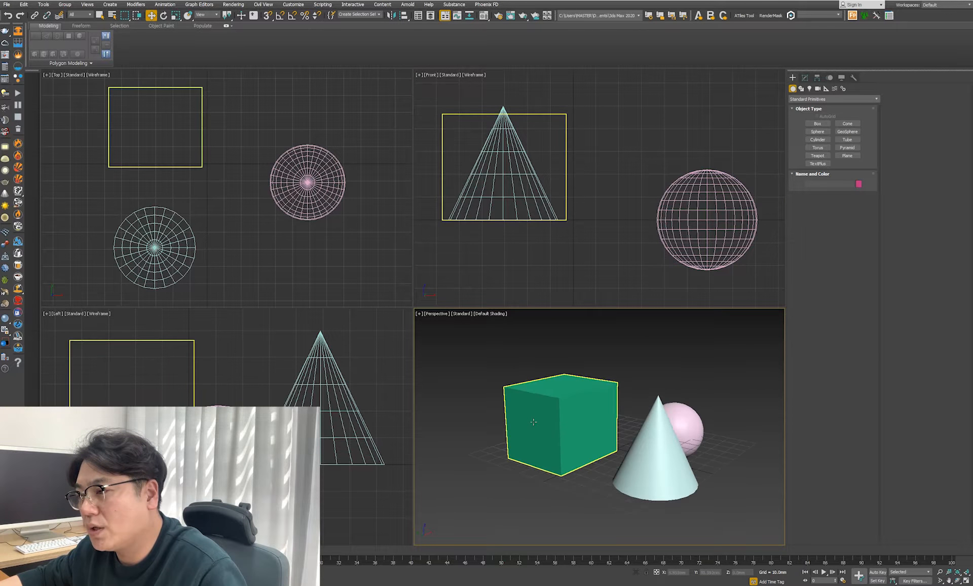
click(621, 417)
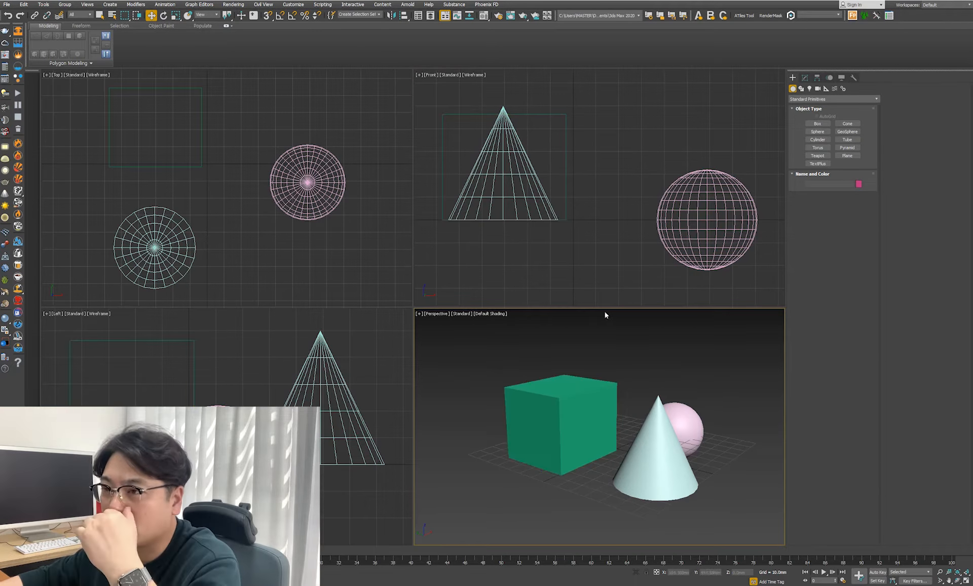
click(561, 270)
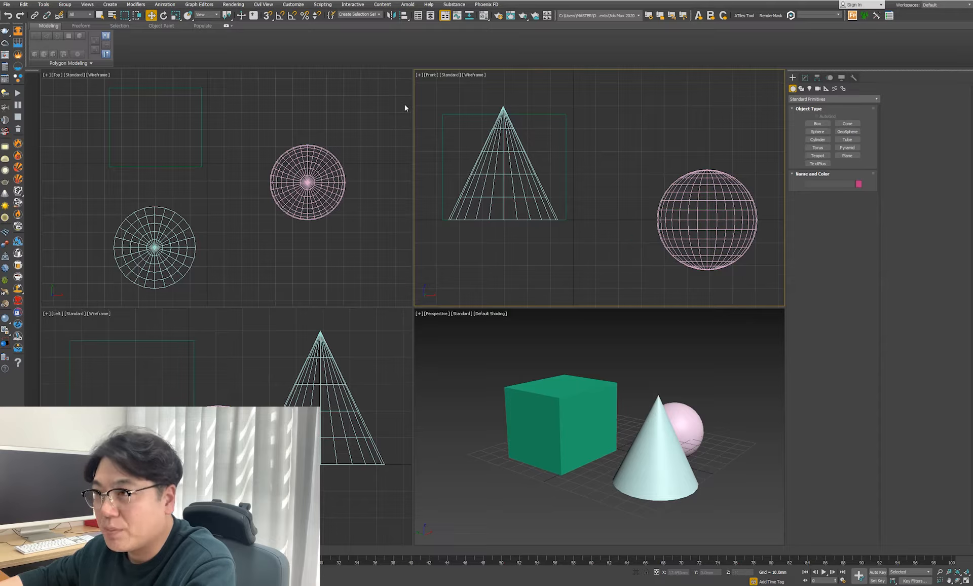
Toggle the Front viewport repeatedly between Wireframe and Default Shading, leaving it in Default Shading.
key(F3)
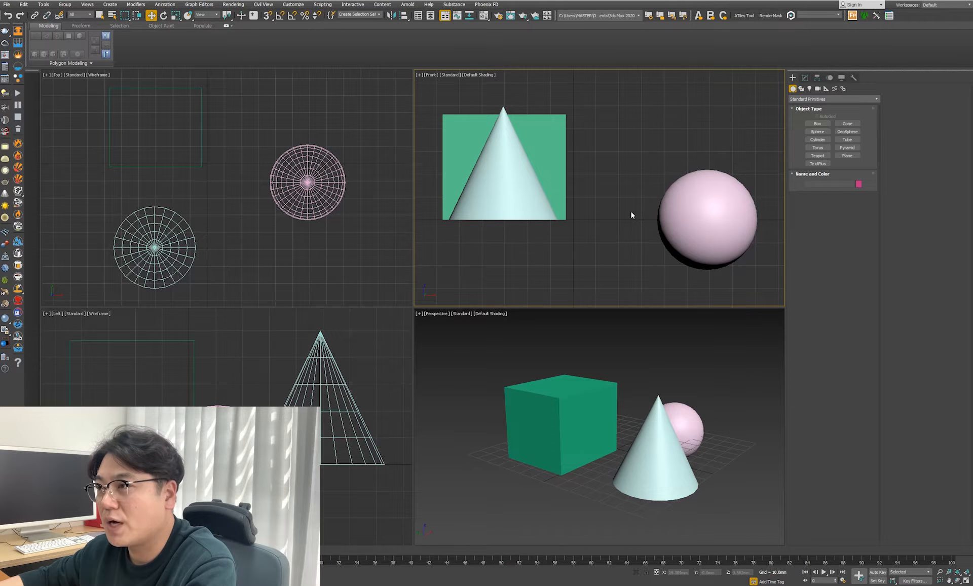
key(F3)
key(F3)
key(F3)
key(F3)
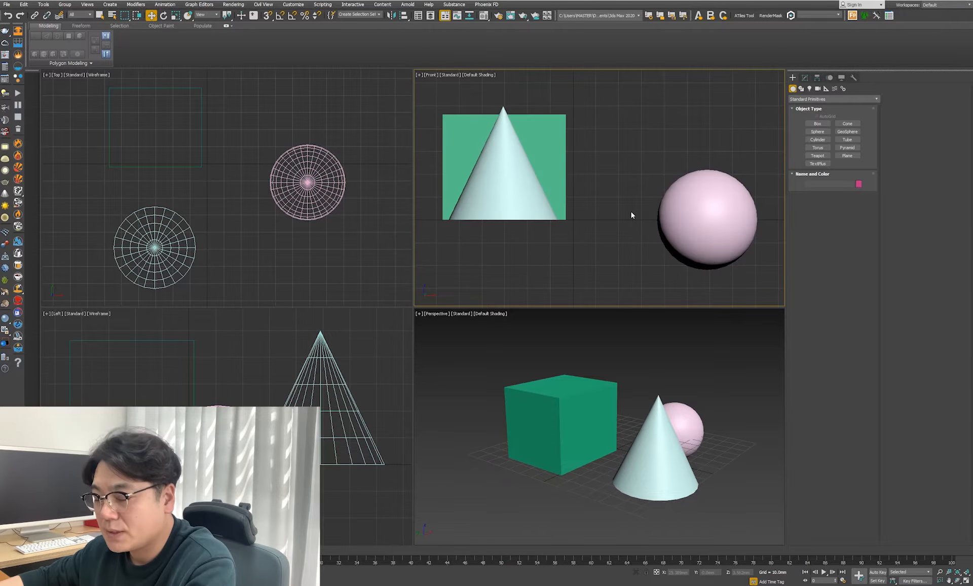
Toggle Edged Faces on and off in the shaded Front viewport with the sphere selected, and return the viewport to Wireframe.
key(F4)
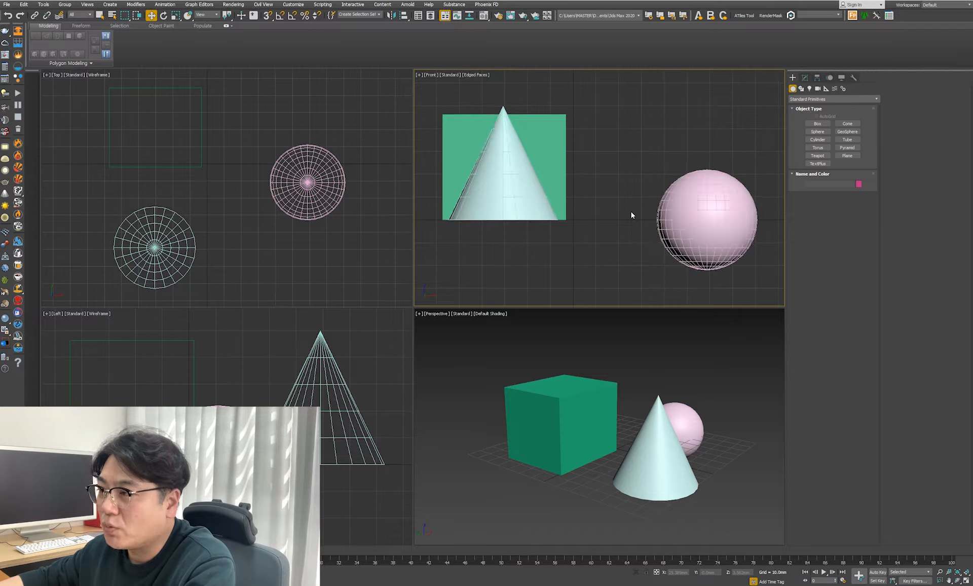
click(696, 219)
key(F4)
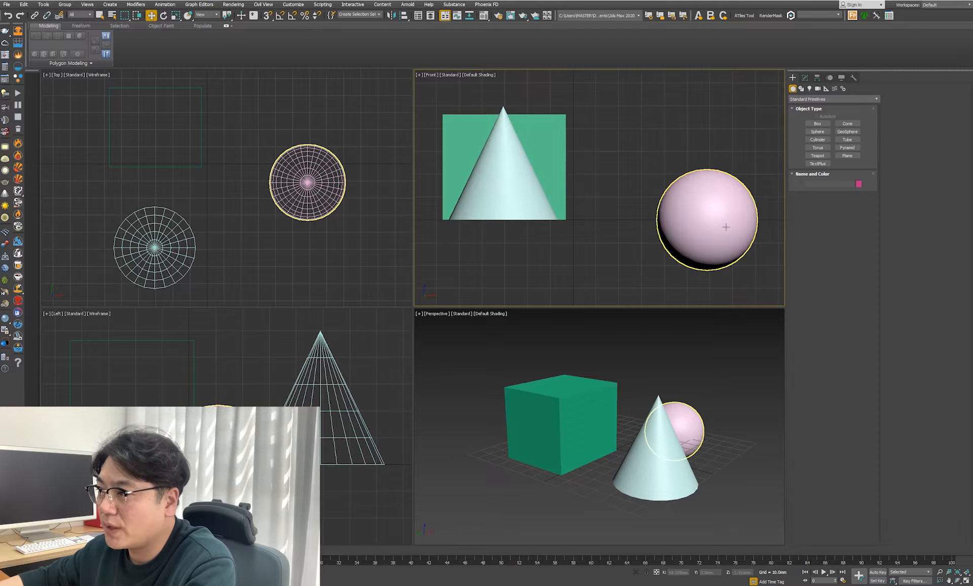
key(F4)
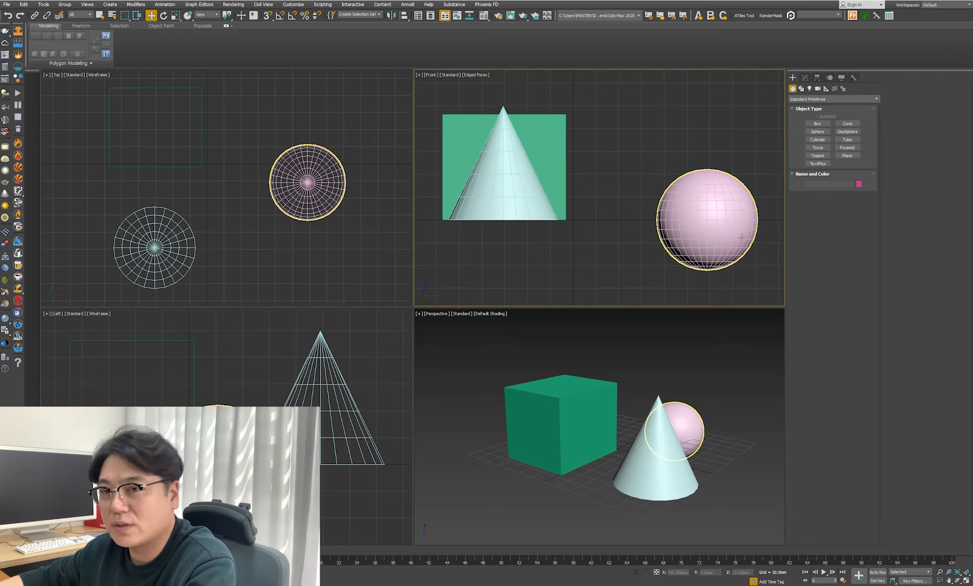
key(F4)
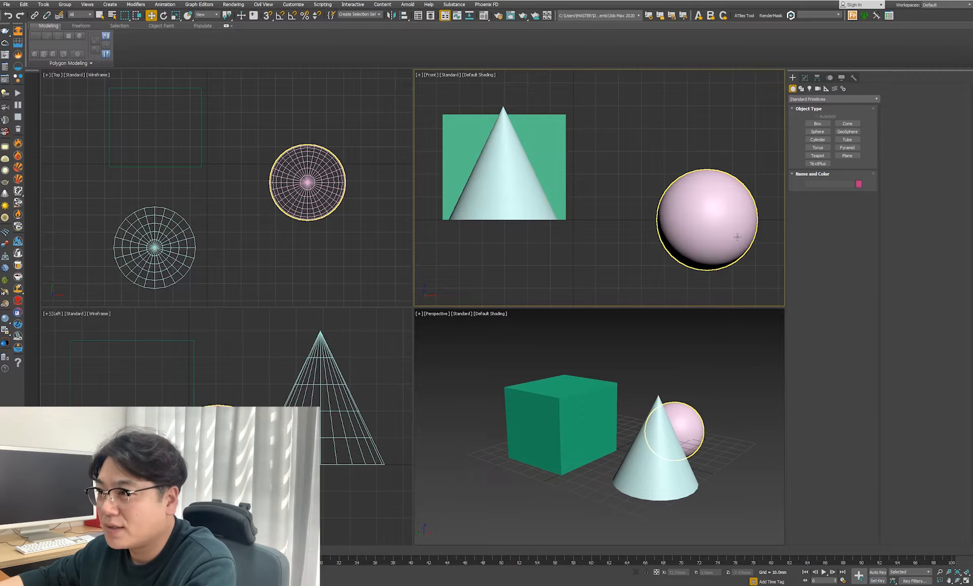
key(F4)
key(F4)
key(F4)
key(F4)
key(F4)
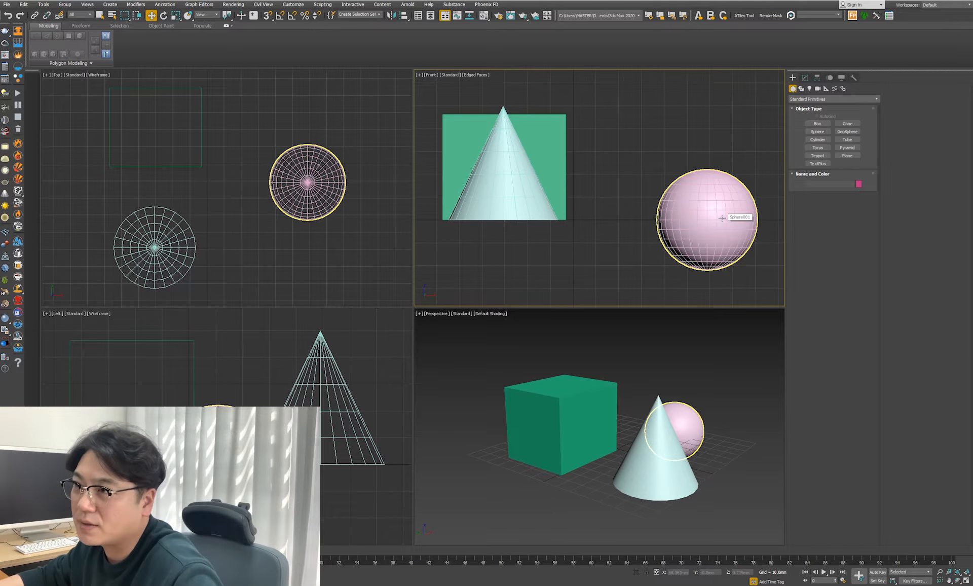
key(F4)
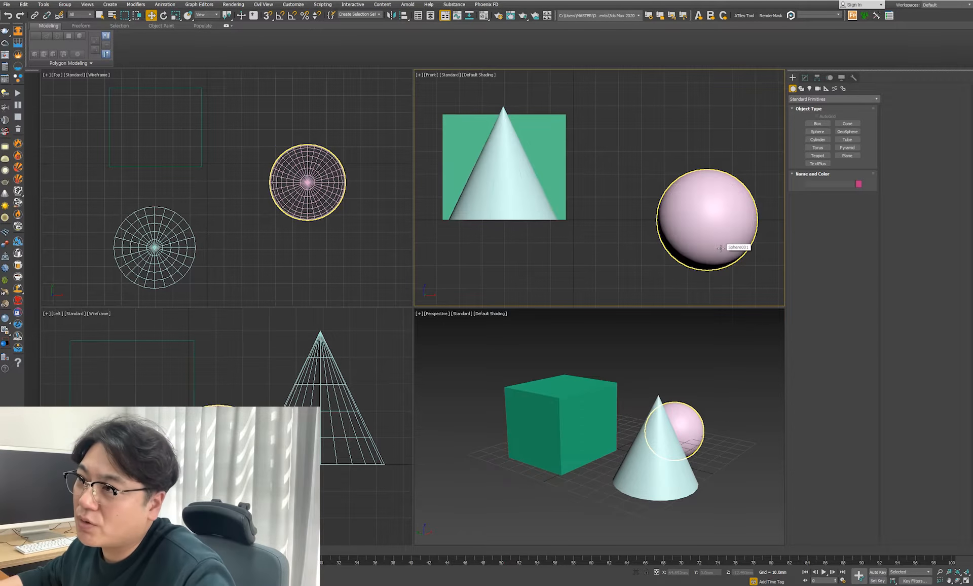
key(F3)
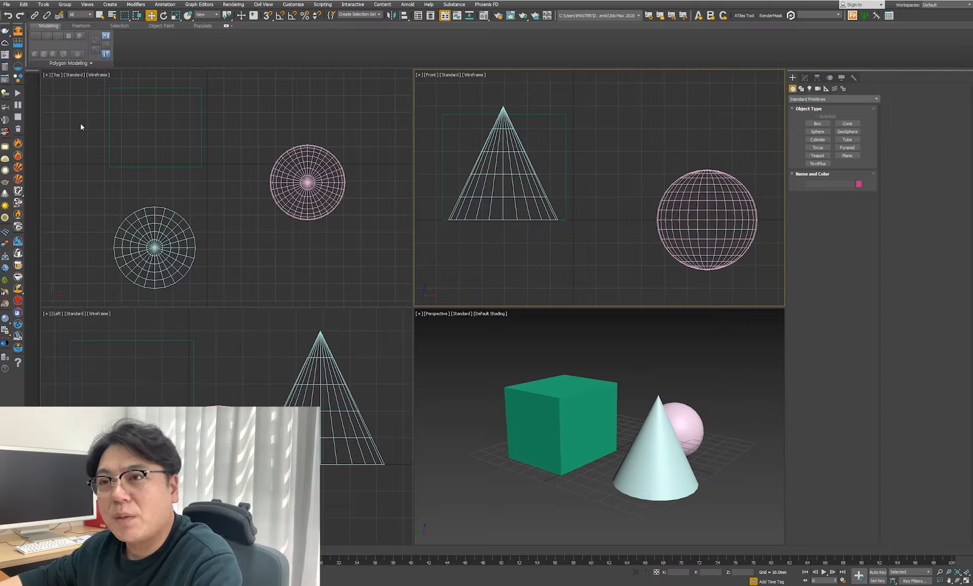
Activate the Top, Front and Left viewports in turn with slight pans, and orbit the Perspective viewport to a higher angle.
middle_drag(189, 148, 189, 147)
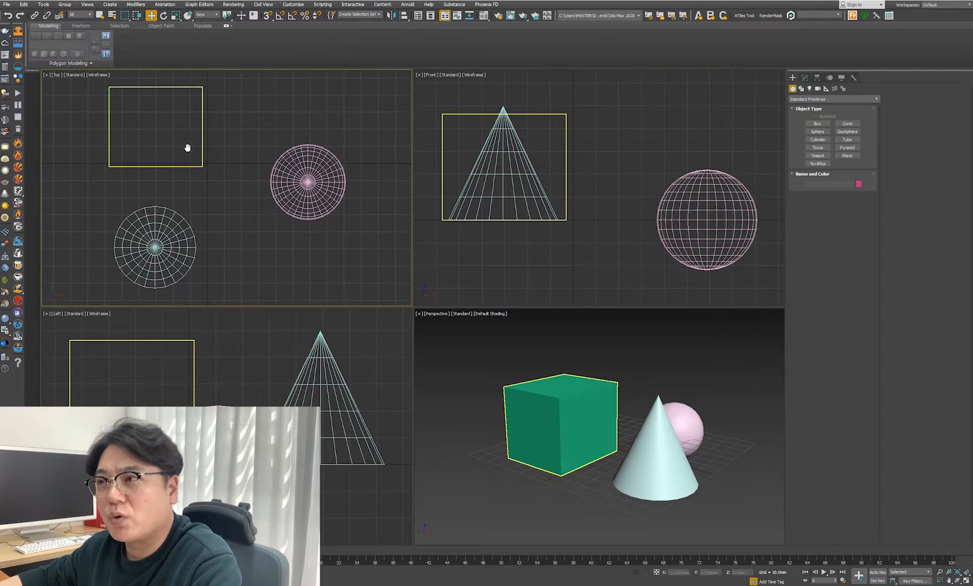
middle_drag(529, 165, 525, 168)
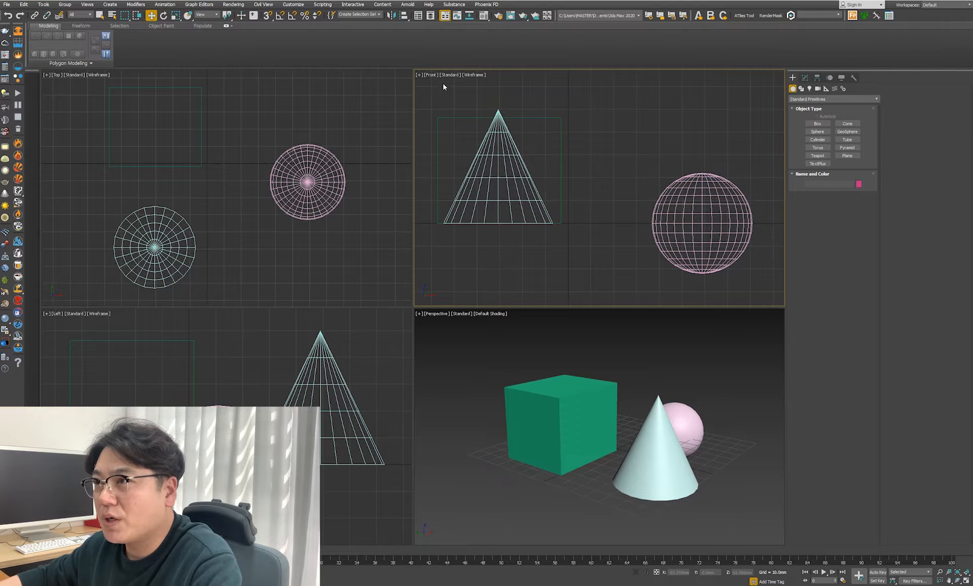
middle_drag(113, 374, 102, 397)
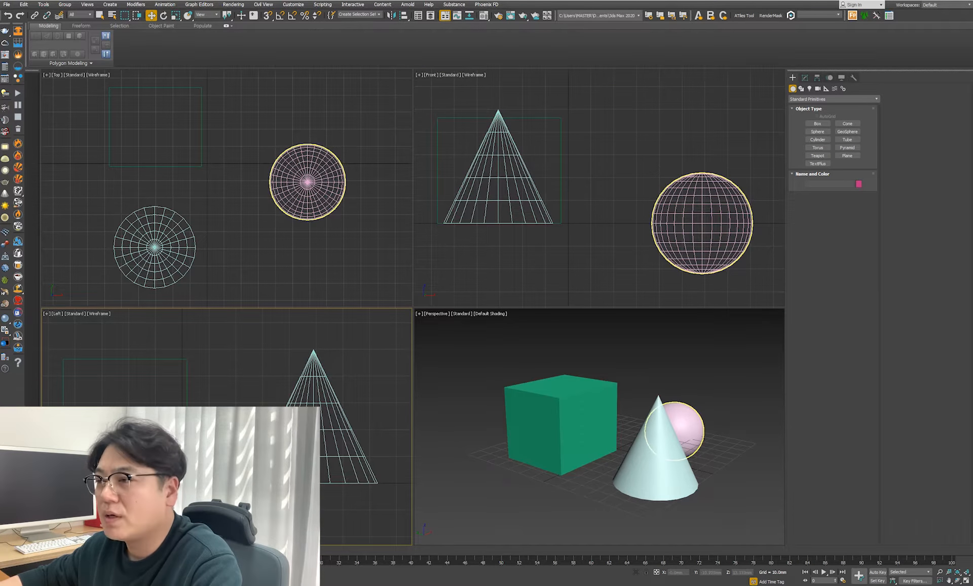
alt+middle_drag(652, 488, 681, 482)
scroll(682, 481, down, 3)
scroll(662, 448, up, 3)
mouse_move(643, 446)
alt+middle_down()
mouse_move(662, 454)
mouse_move(653, 449)
alt+middle_up()
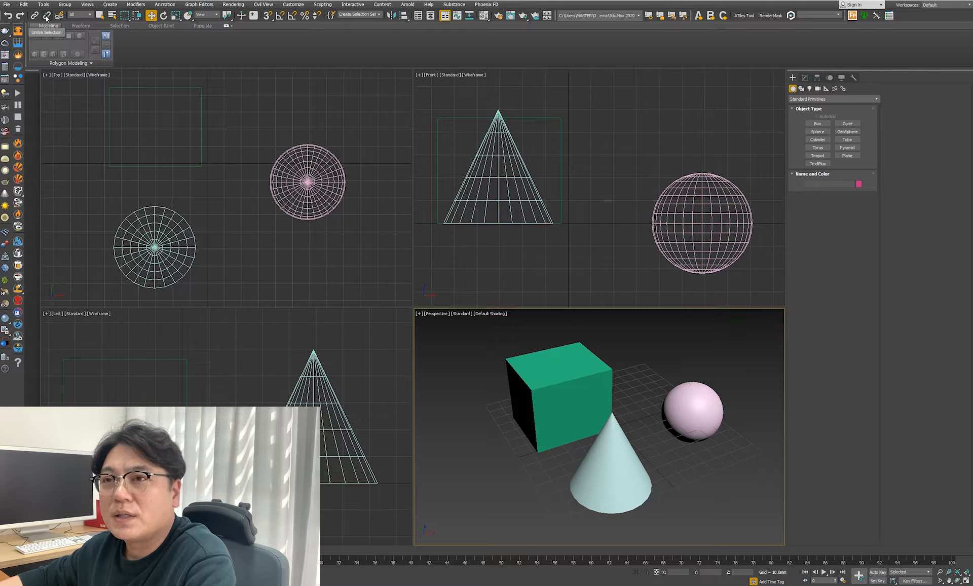
click(5, 6)
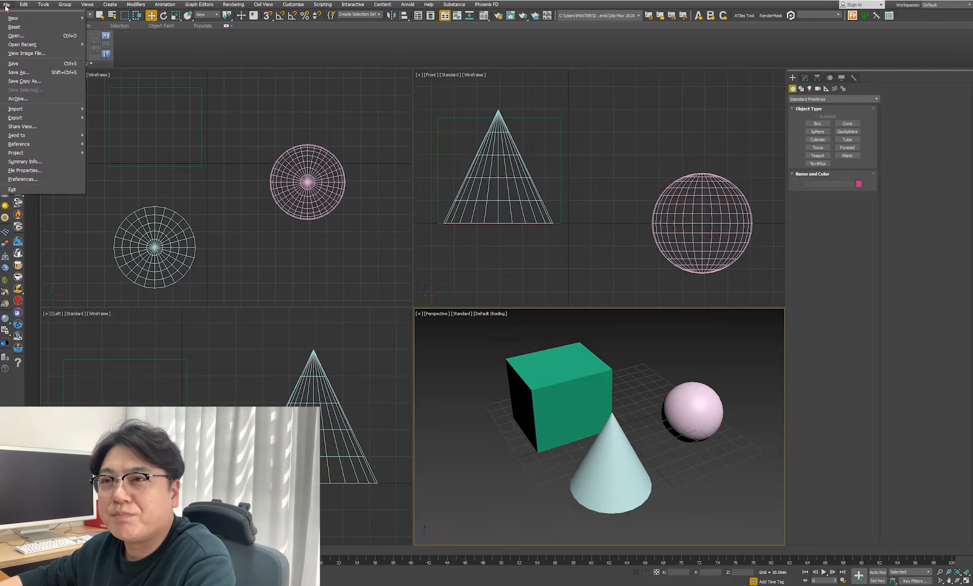
mouse_move(23, 7)
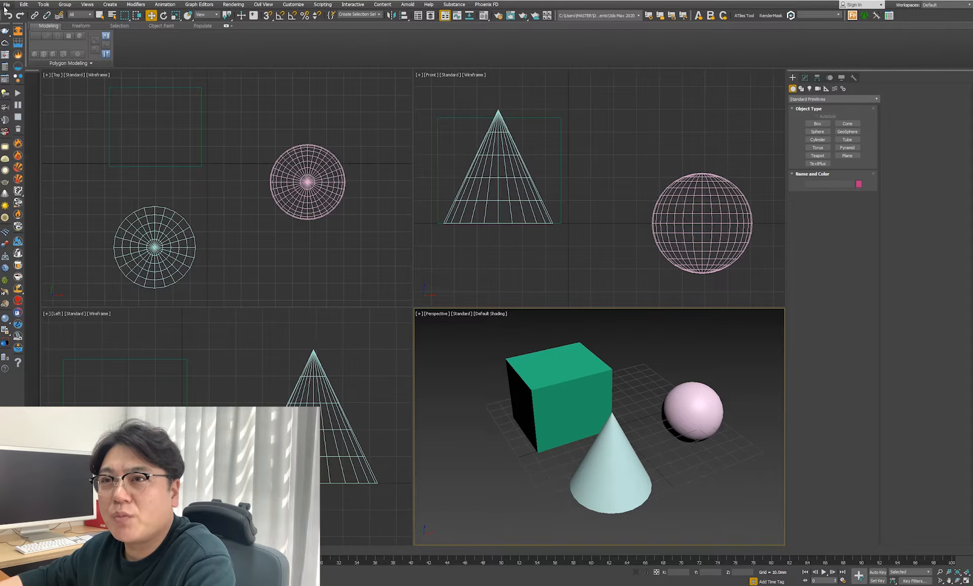
click(5, 6)
mouse_move(46, 6)
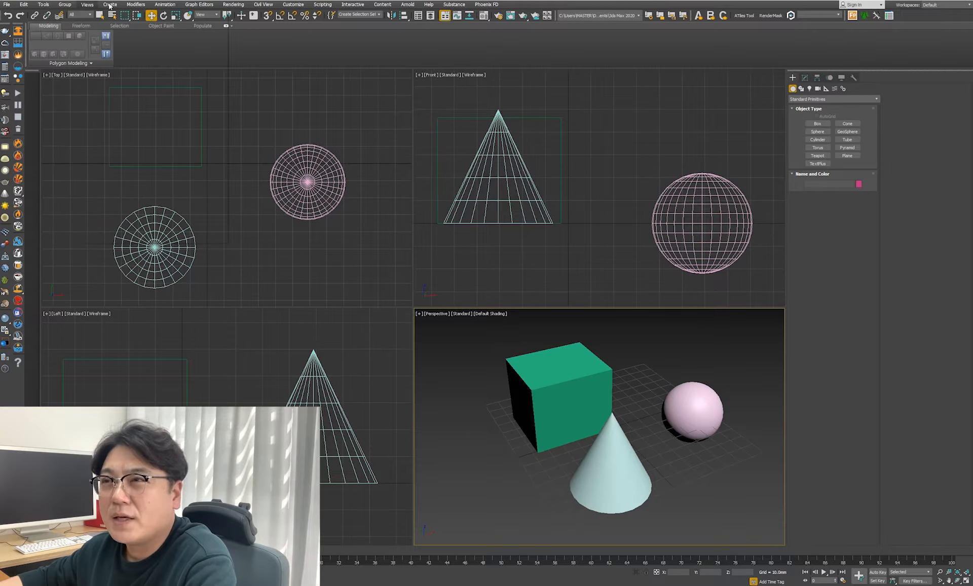
mouse_move(223, 5)
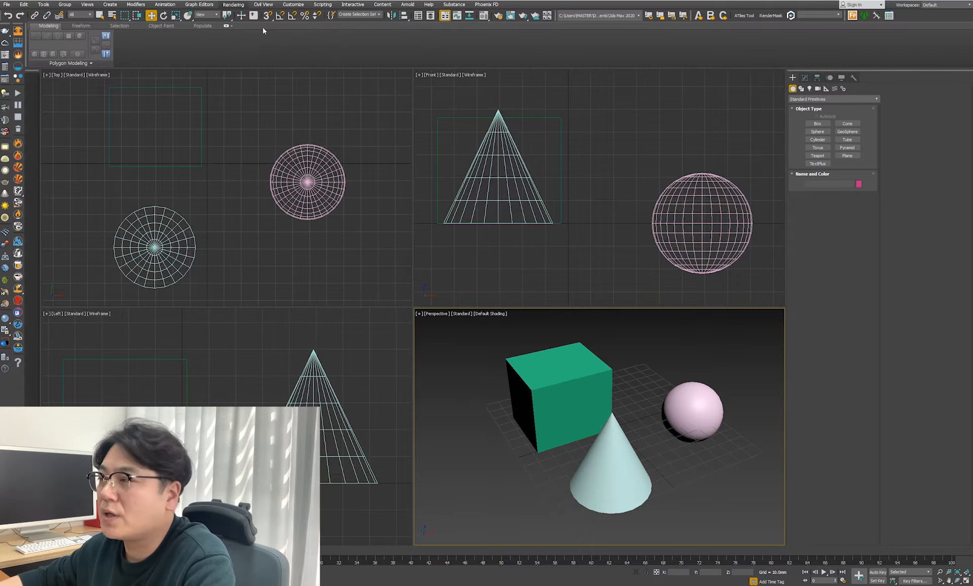
mouse_move(173, 4)
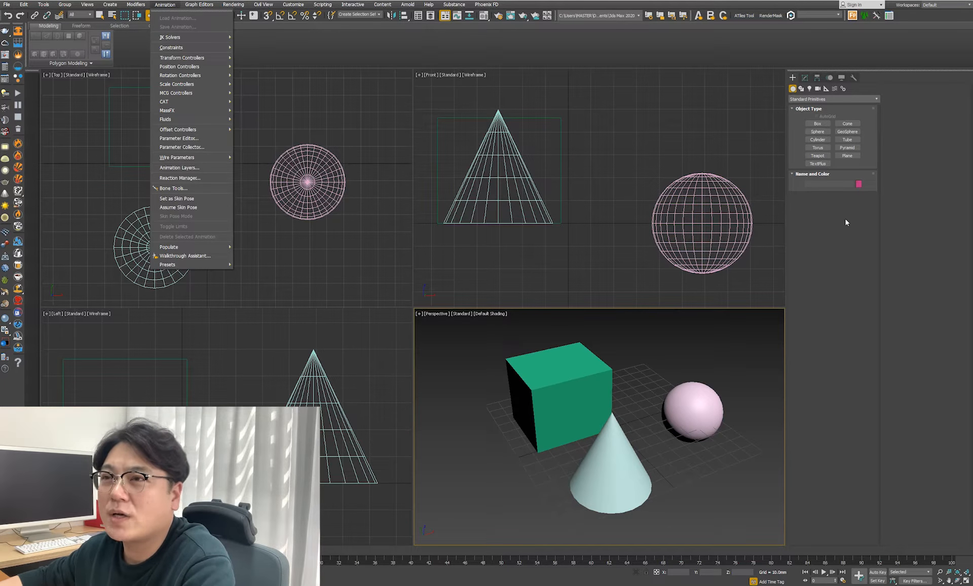
click(118, 4)
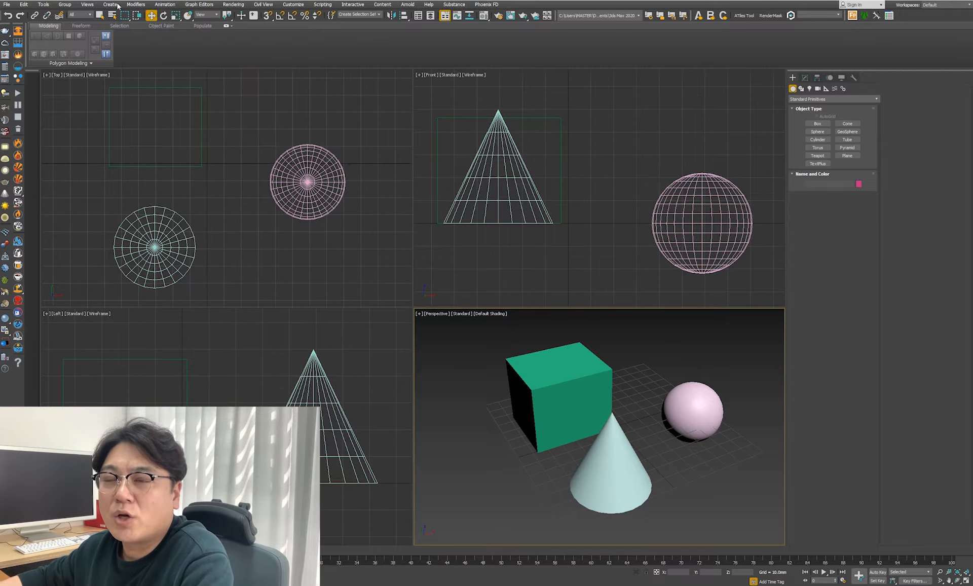
Reset the scene to an empty one without saving the changes.
click(7, 5)
mouse_move(20, 20)
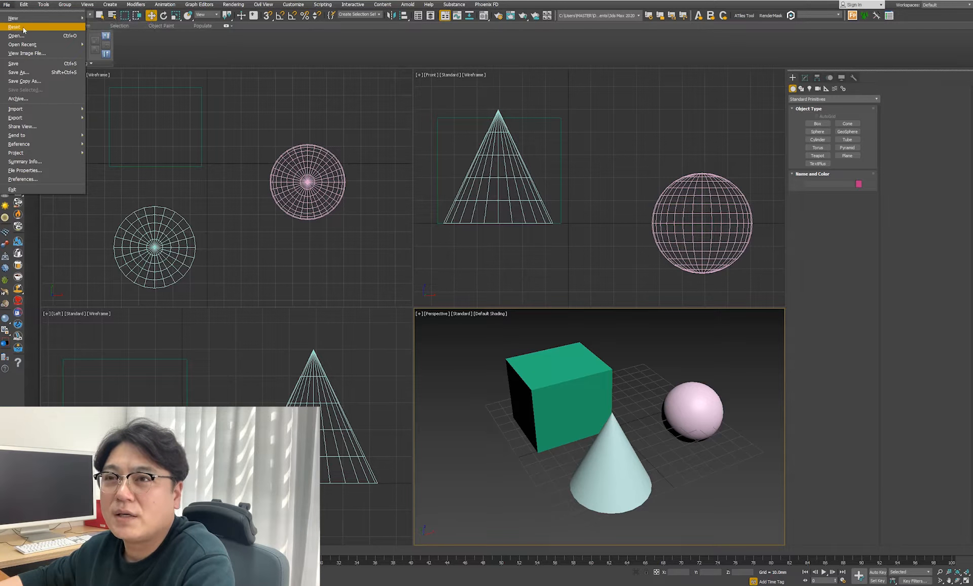
click(23, 27)
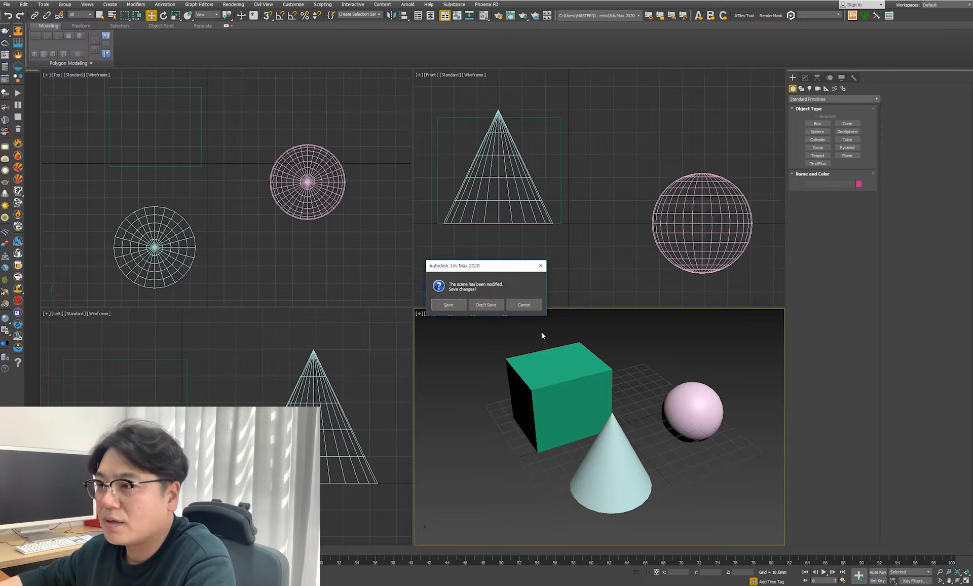
click(484, 305)
click(464, 306)
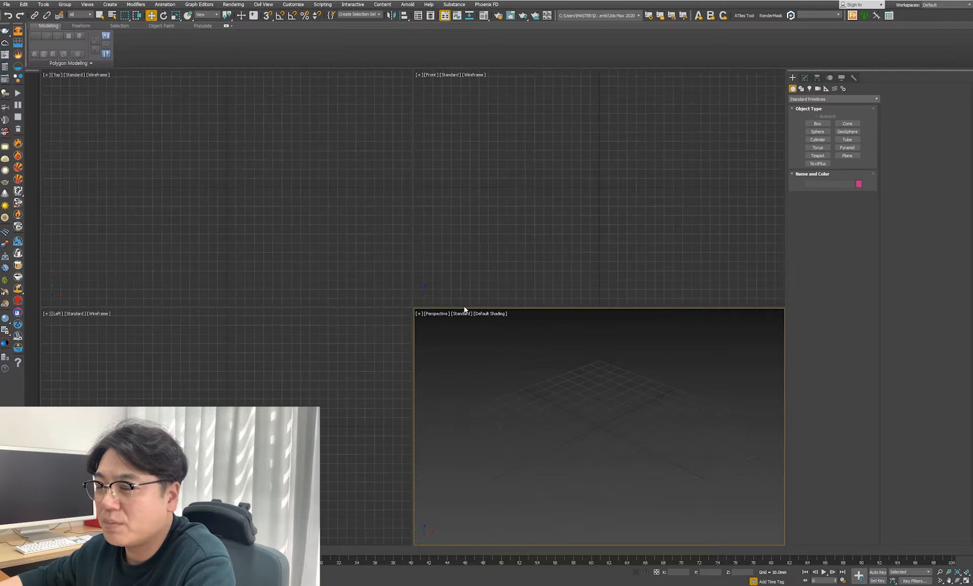
Create a roughly cubic box near the grid centre in the Perspective viewport.
click(815, 125)
drag(592, 412, 577, 489)
click(559, 393)
Create a pointed cone beside the box in the Perspective viewport, with a base radius of about 70 mm and a height of about 49 mm.
click(847, 123)
middle_drag(611, 474, 569, 440)
scroll(543, 424, down, 5)
drag(664, 431, 626, 409)
click(639, 375)
click(651, 440)
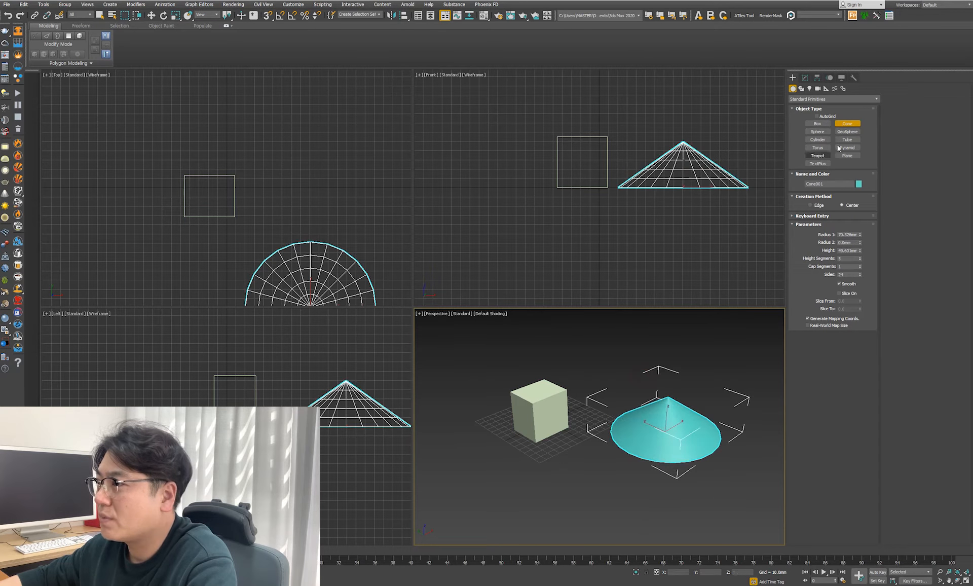
Create a sphere in front of the box in the Perspective viewport, leave the tool, and clear the selection.
click(817, 131)
drag(565, 479, 602, 484)
right_click(611, 487)
middle_drag(609, 507, 610, 501)
click(704, 505)
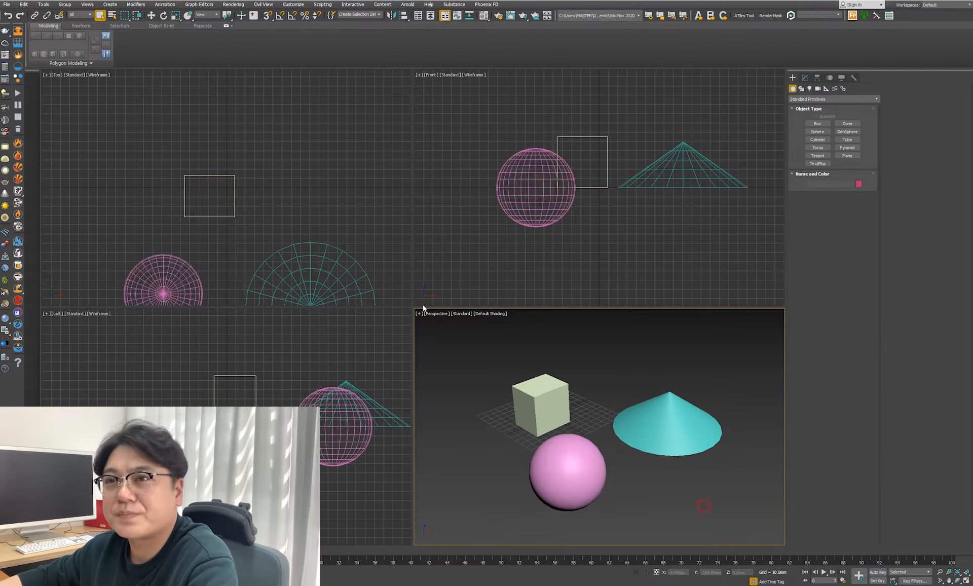
Save the scene to the desktop as a 3ds Max file named gfdhgj.
click(7, 5)
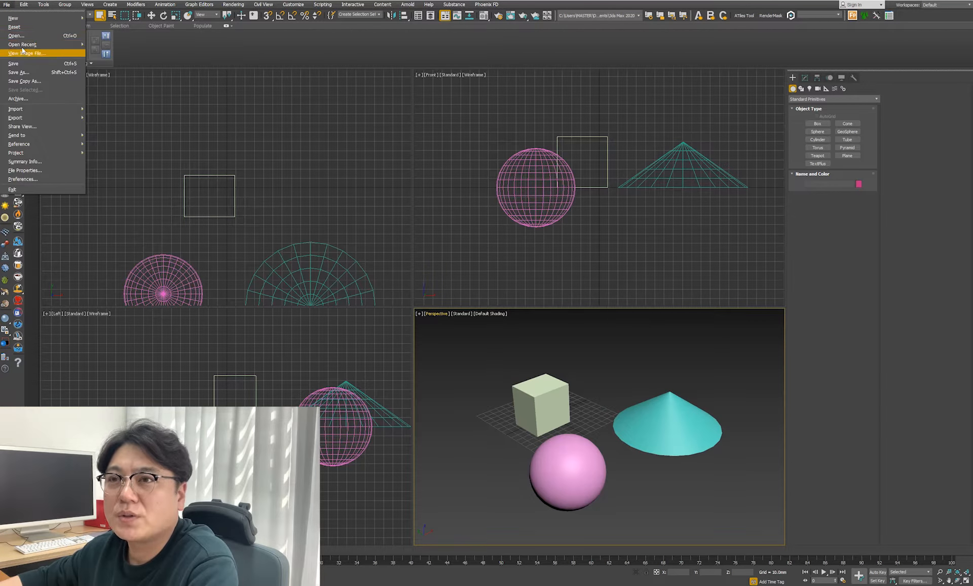
mouse_move(19, 47)
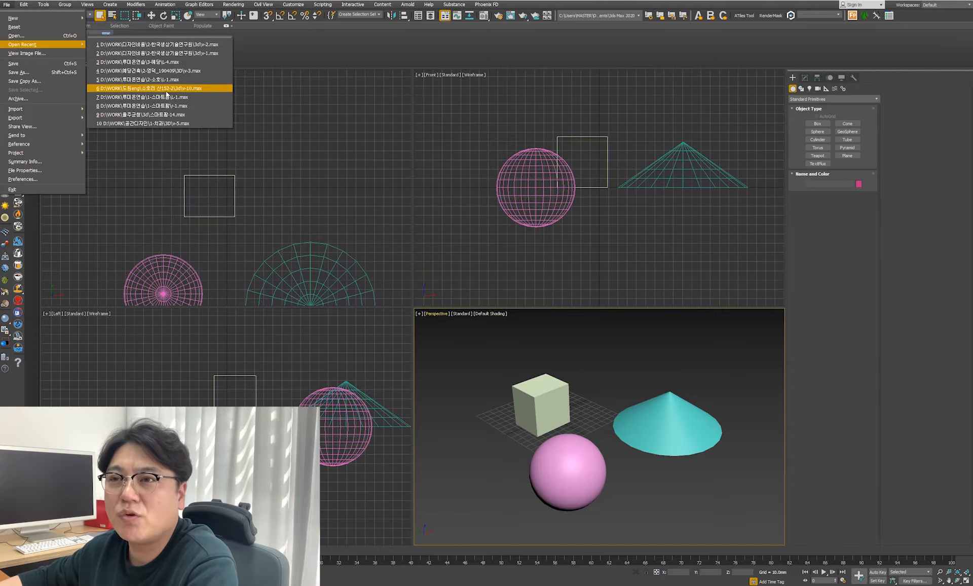
click(13, 64)
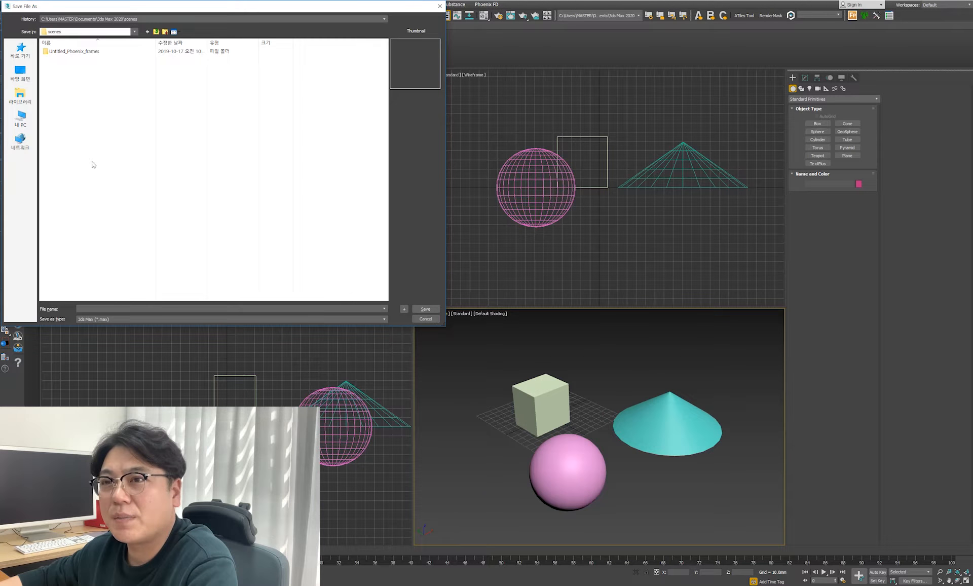
click(21, 73)
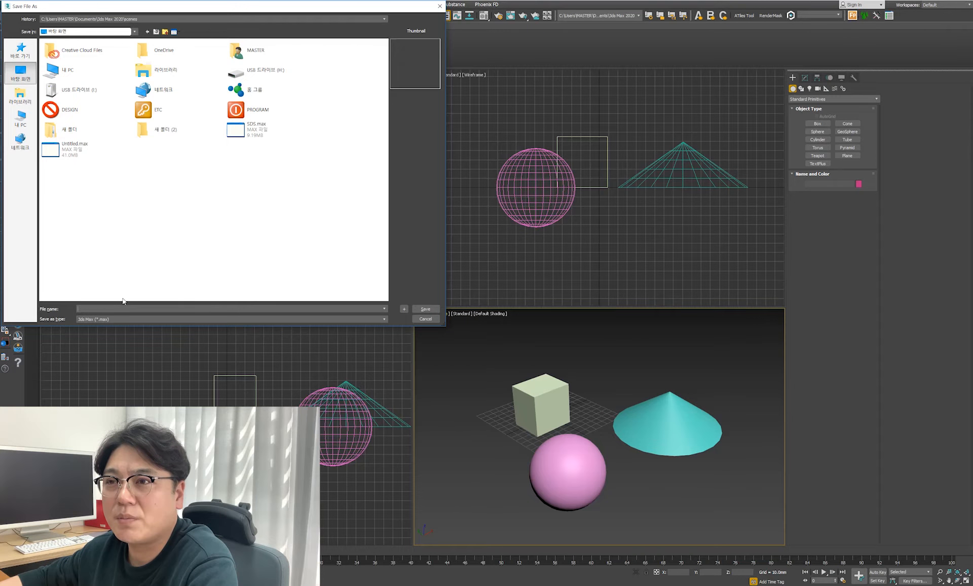
text(gfdhgj)
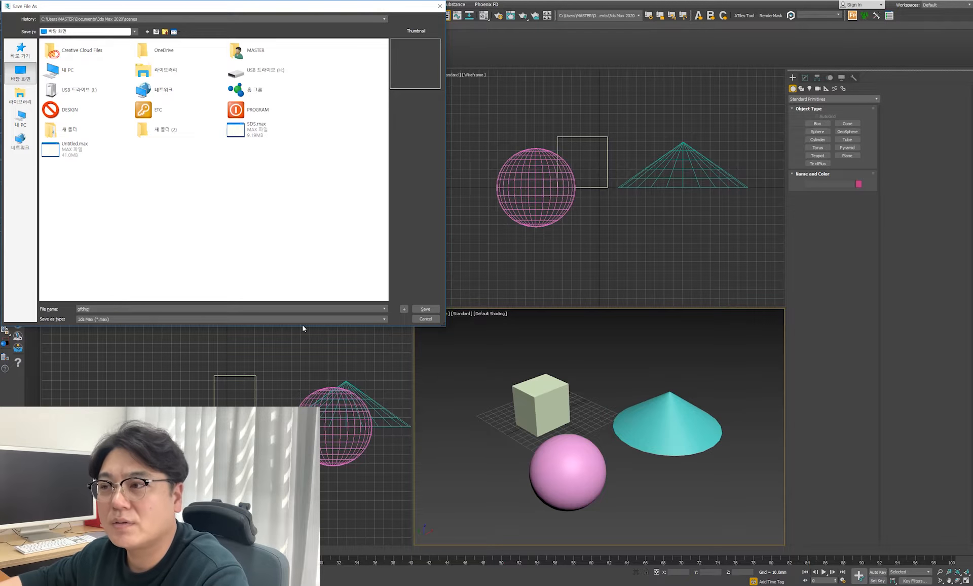
click(425, 309)
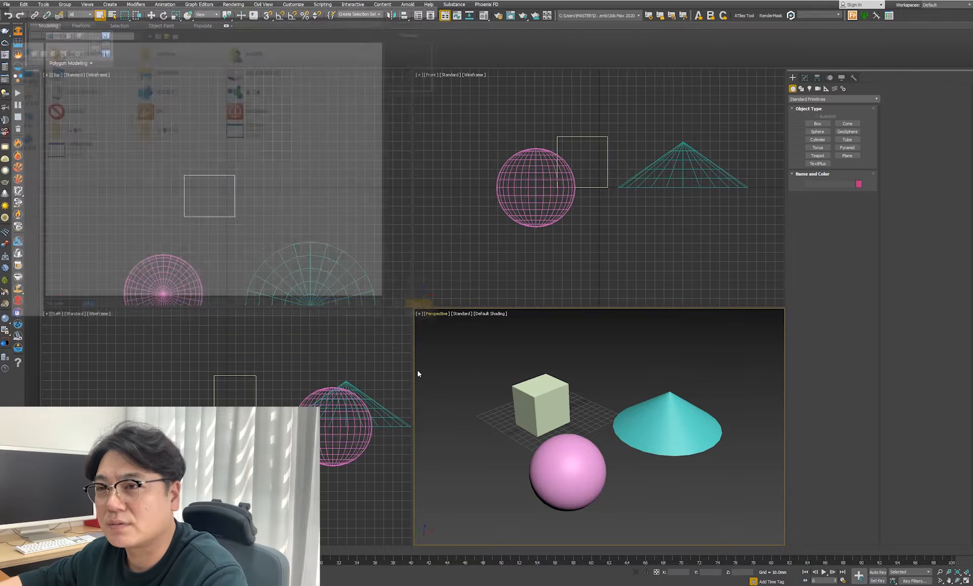
Examine the list of file formats available for import and cancel without importing anything.
click(6, 4)
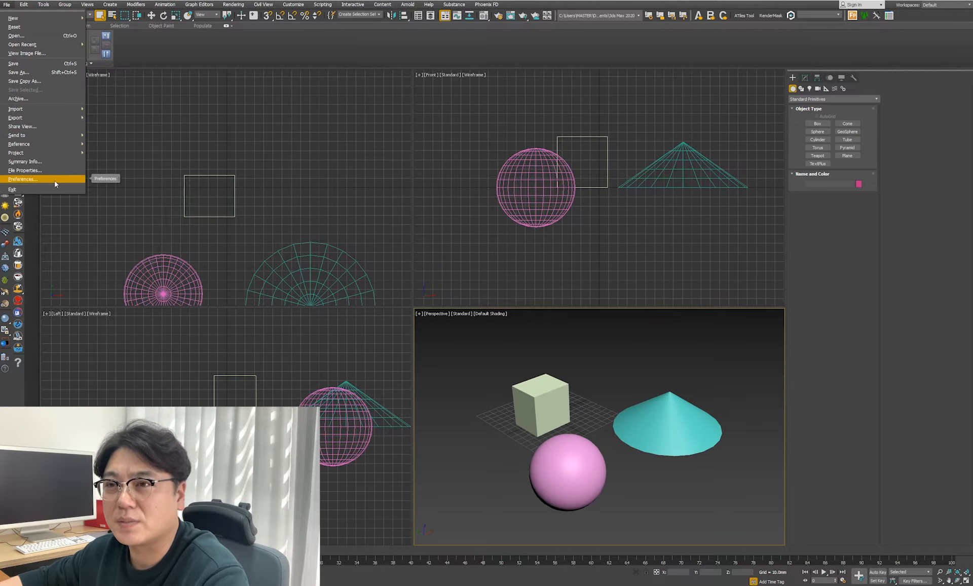
mouse_move(63, 112)
click(100, 109)
click(120, 319)
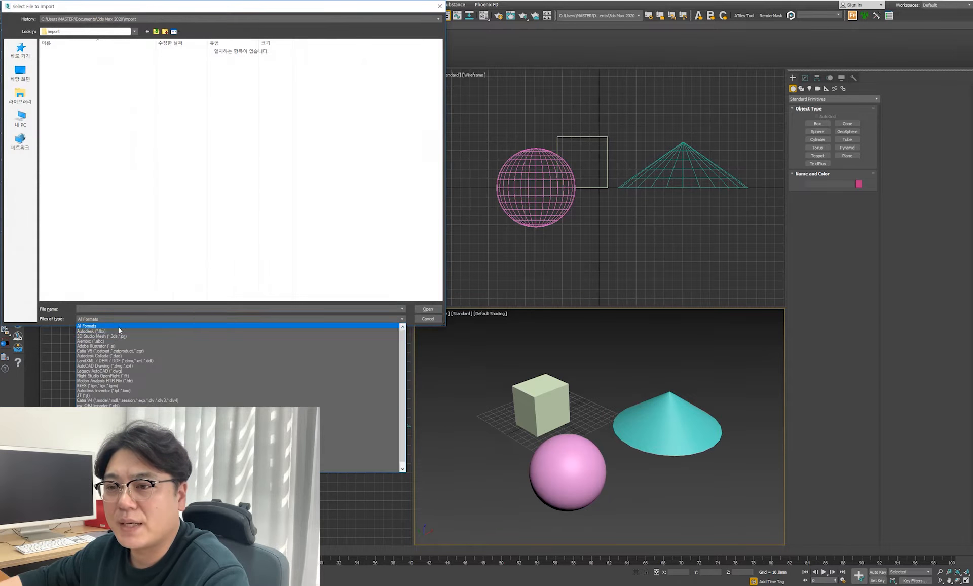
scroll(117, 365, down, 1)
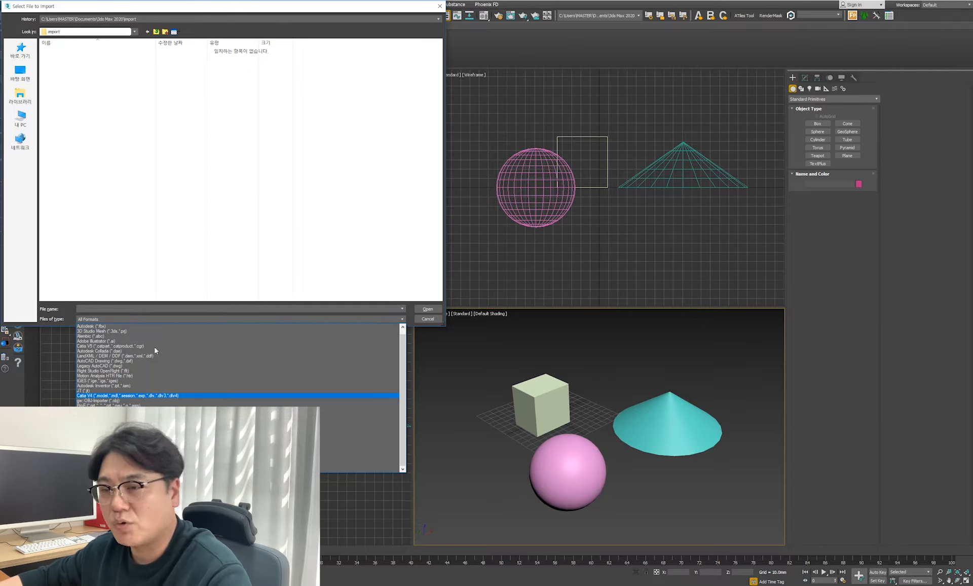
click(224, 211)
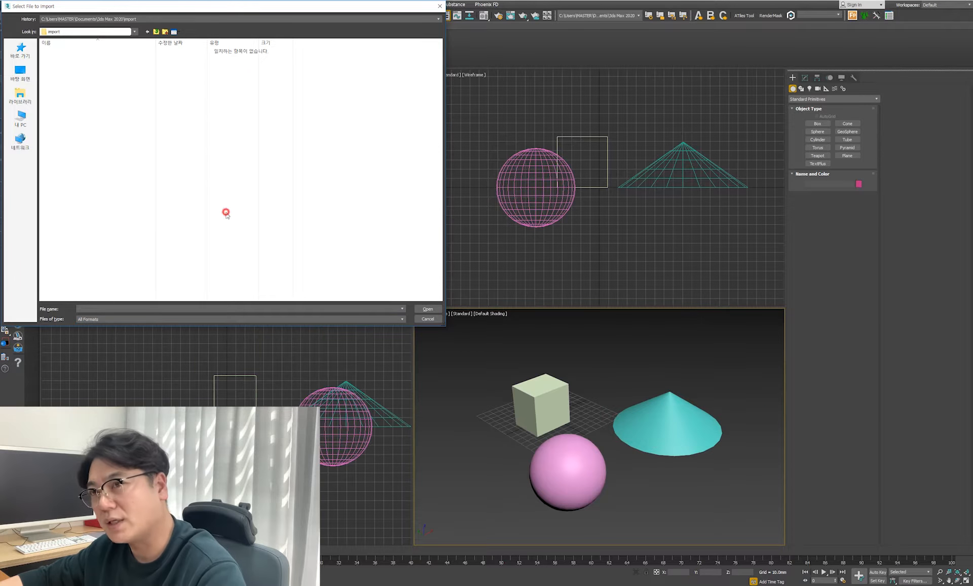
click(256, 321)
click(270, 271)
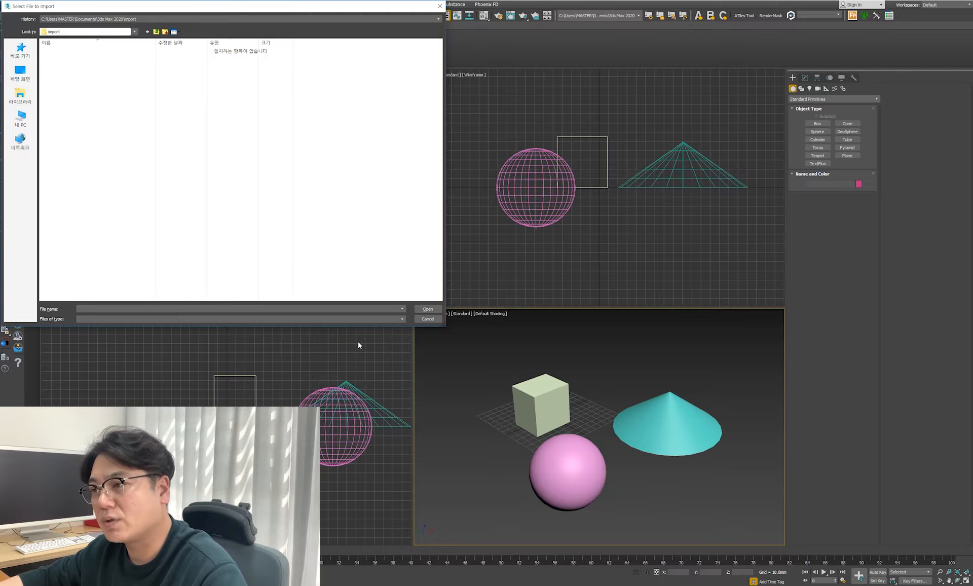
click(419, 320)
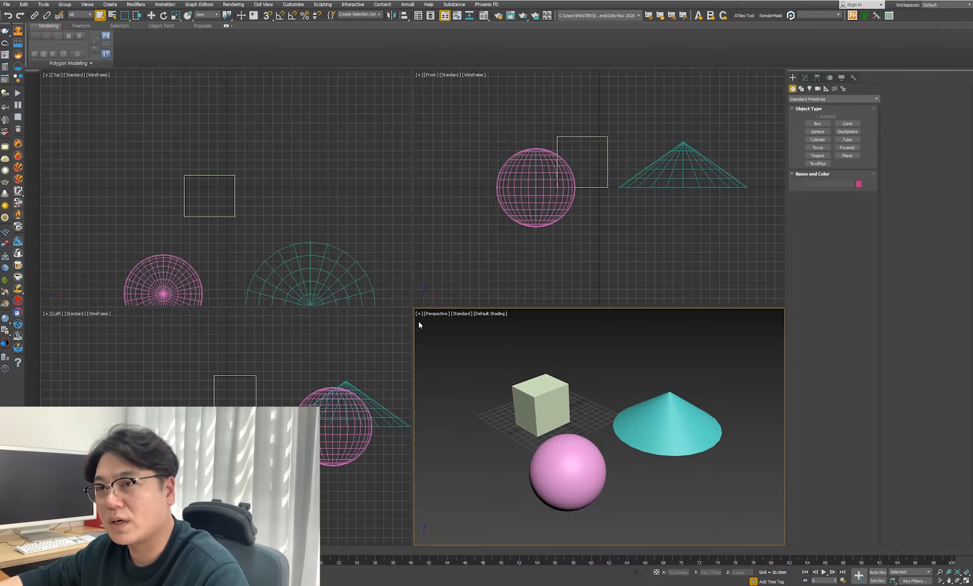
View the Merge file selection for 3ds Max scenes and cancel it.
click(3, 6)
mouse_move(40, 109)
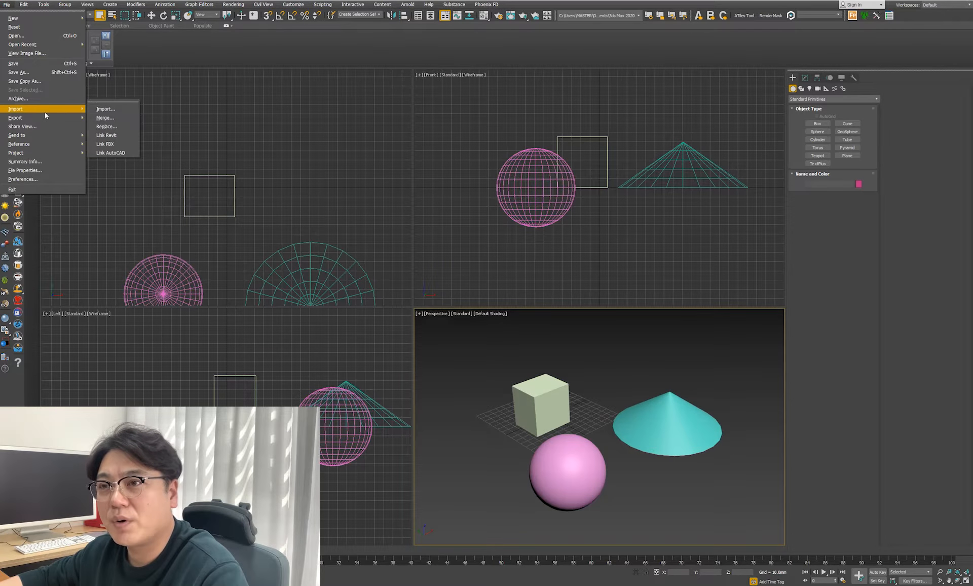
click(105, 119)
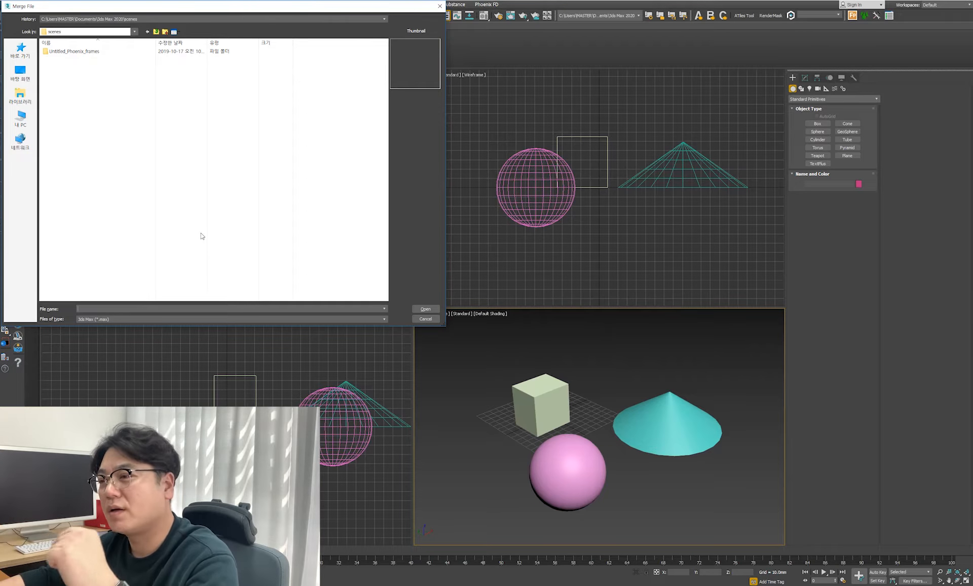
click(425, 318)
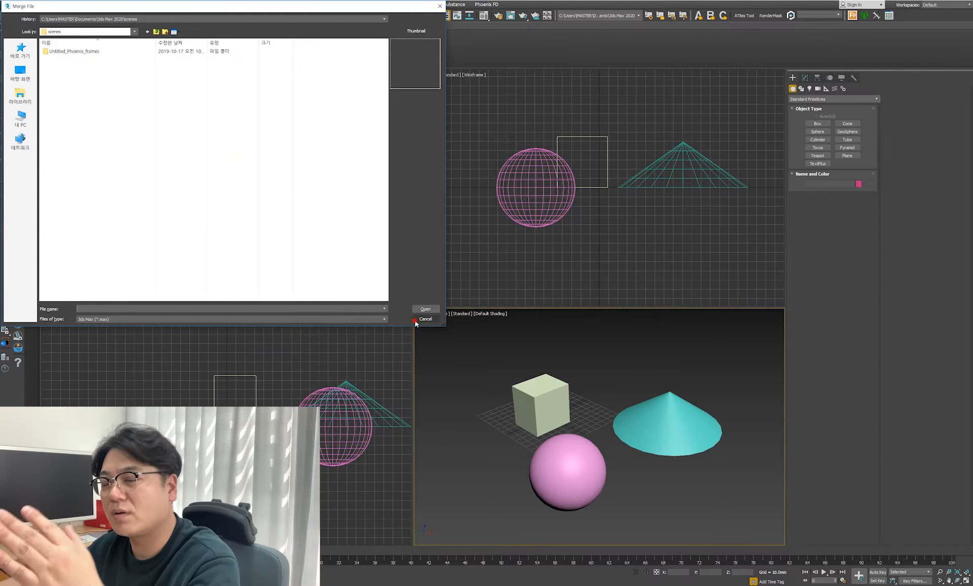
Examine the list of file formats available for export and cancel without exporting anything.
click(7, 4)
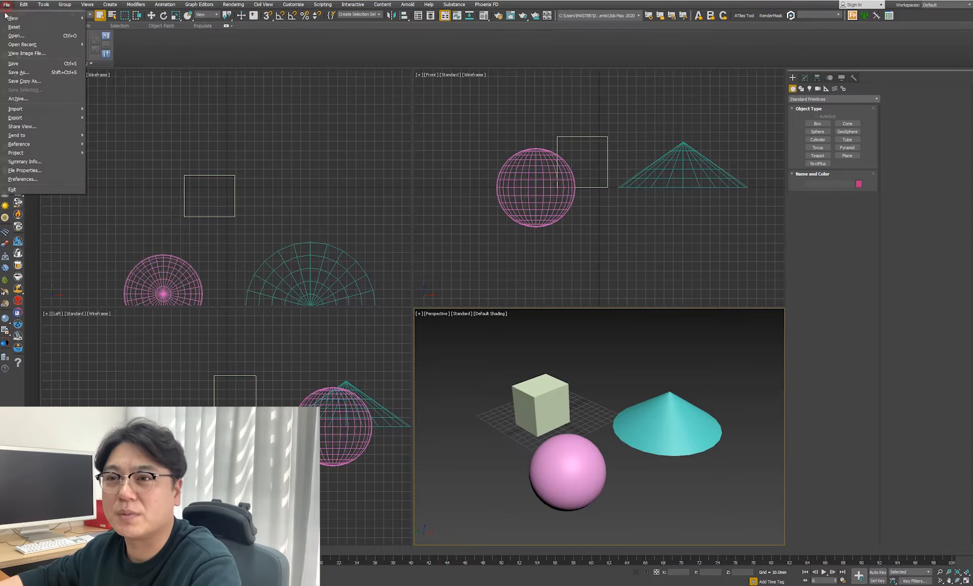
mouse_move(21, 118)
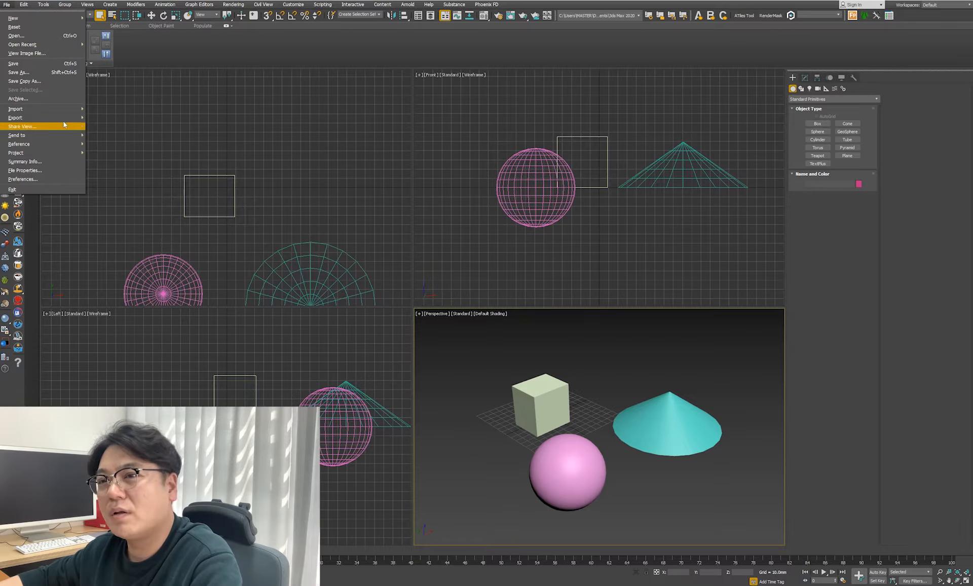
mouse_move(71, 120)
click(109, 118)
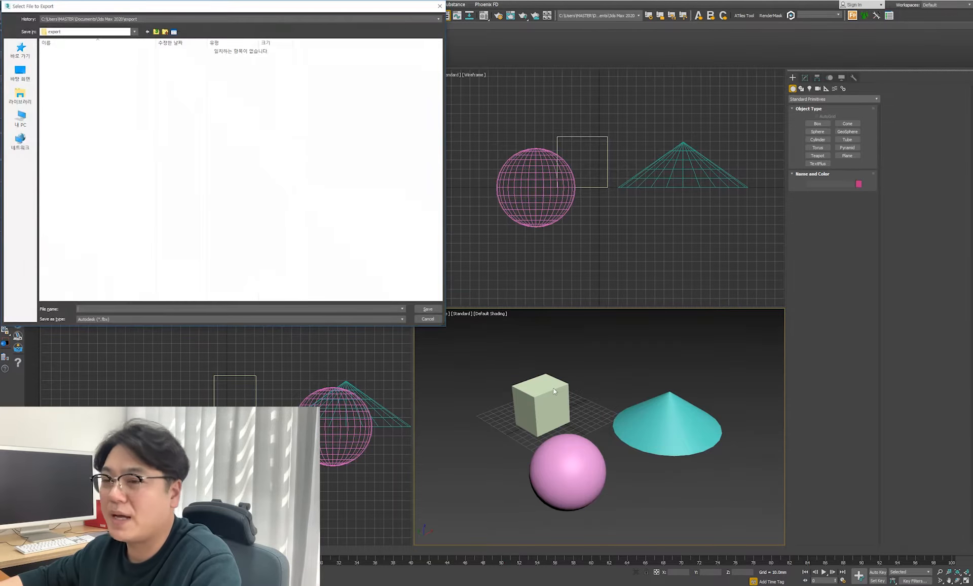
click(131, 318)
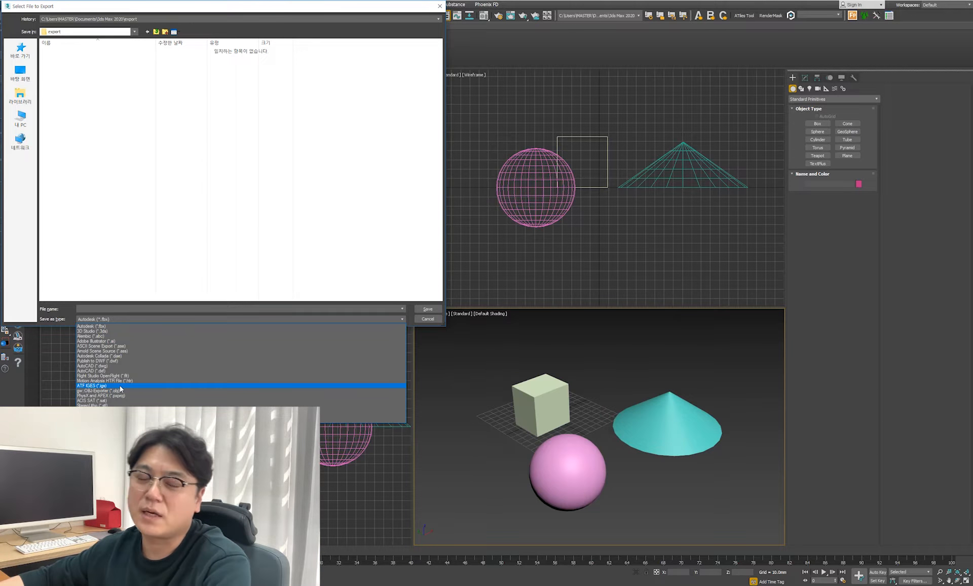
click(208, 271)
click(428, 320)
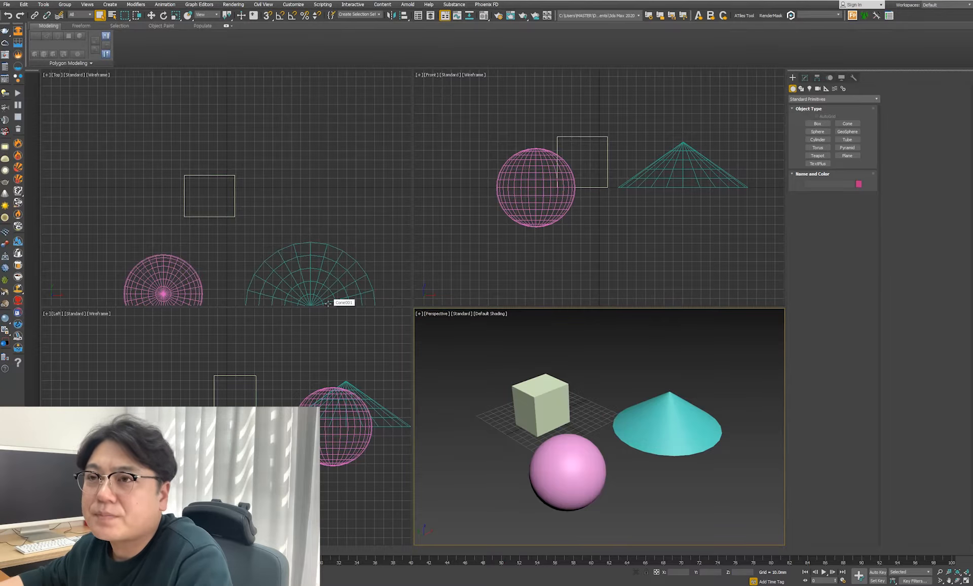
Group the sphere and the cone in the Top viewport under the name rghfdghfh.
click(3, 4)
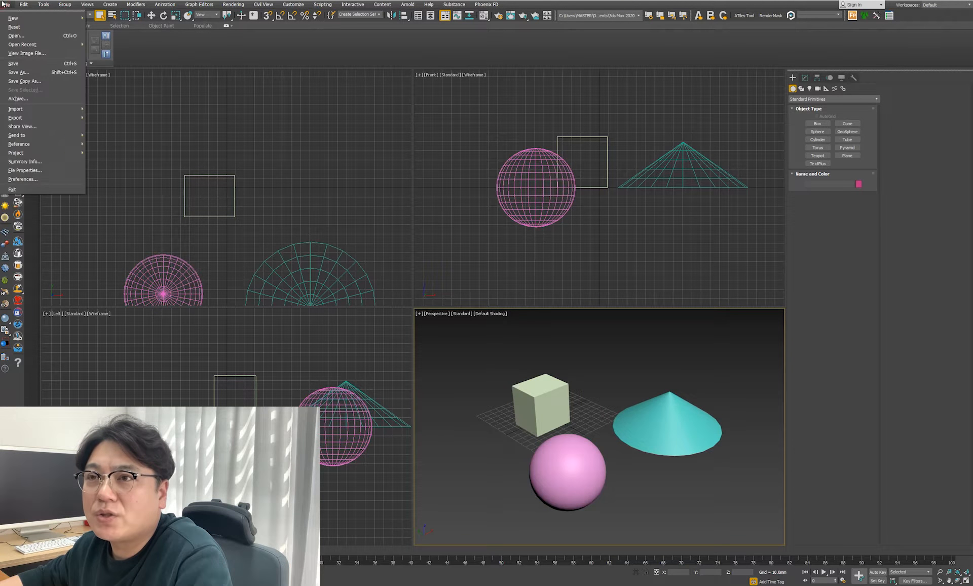
mouse_move(87, 6)
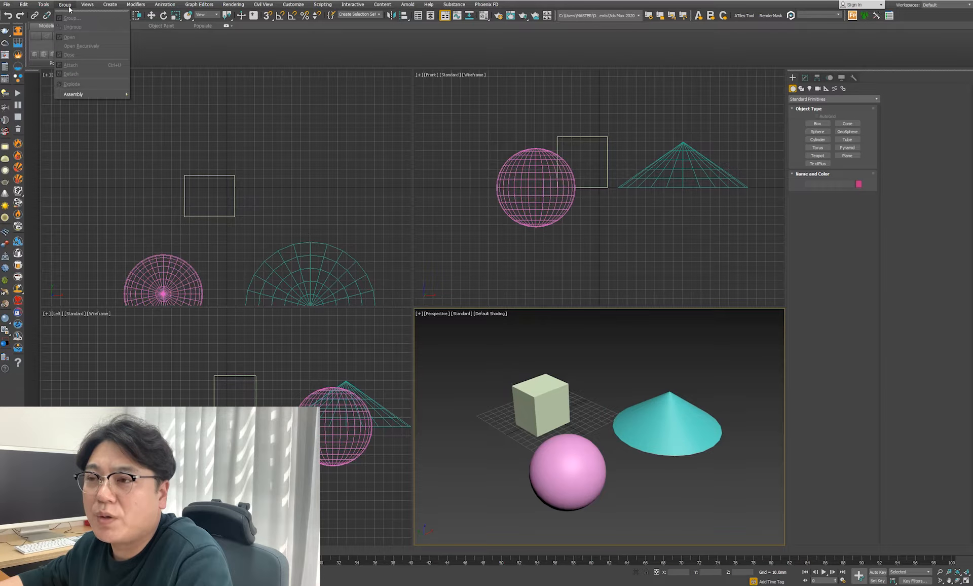
click(302, 148)
click(341, 271)
middle_drag(341, 271, 331, 197)
click(389, 261)
drag(127, 190, 116, 191)
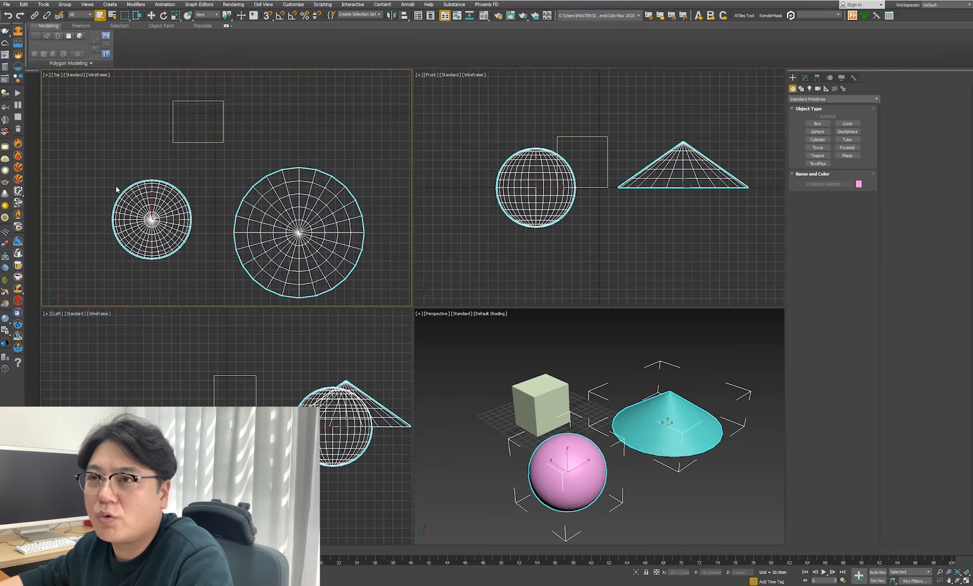
click(64, 4)
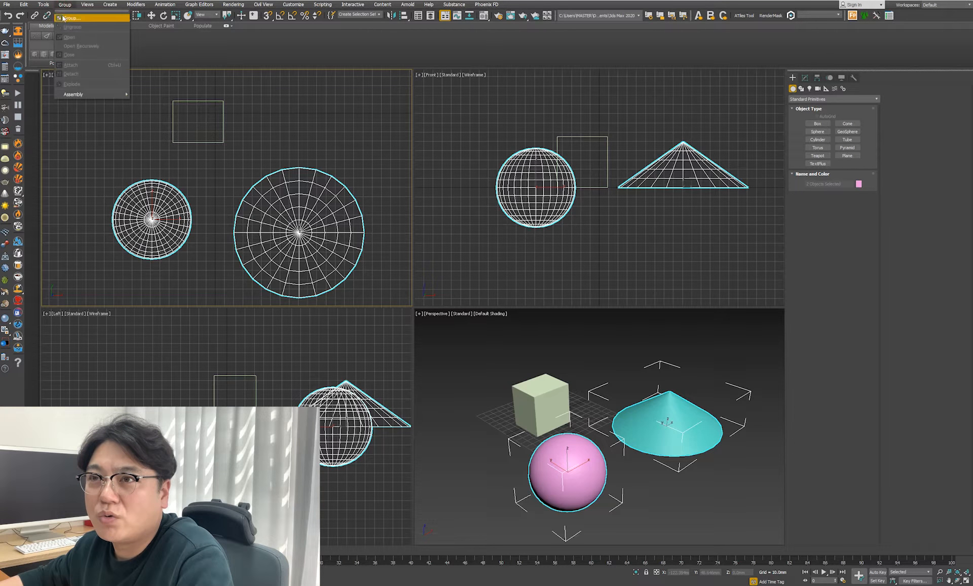
click(63, 14)
text(rghfdghfh)
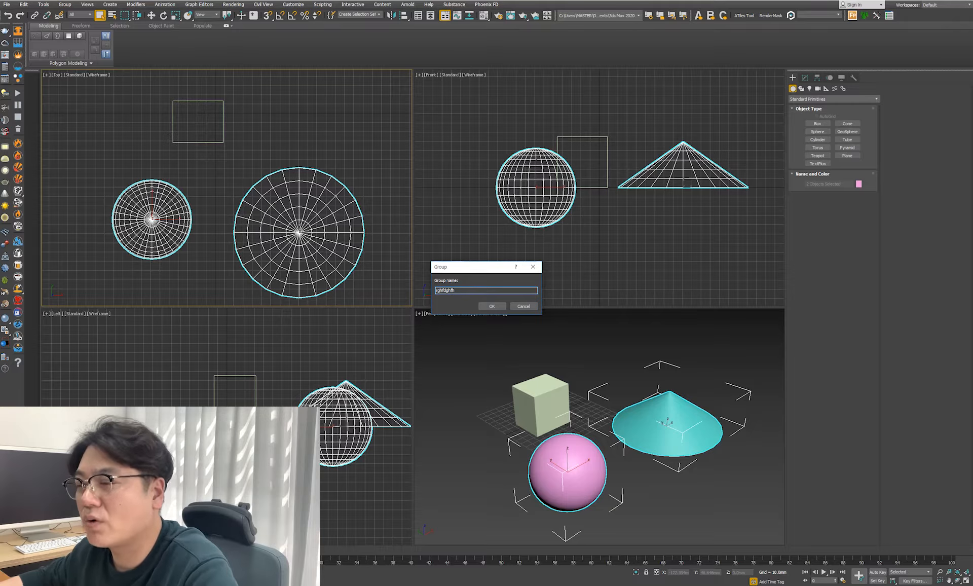
click(493, 307)
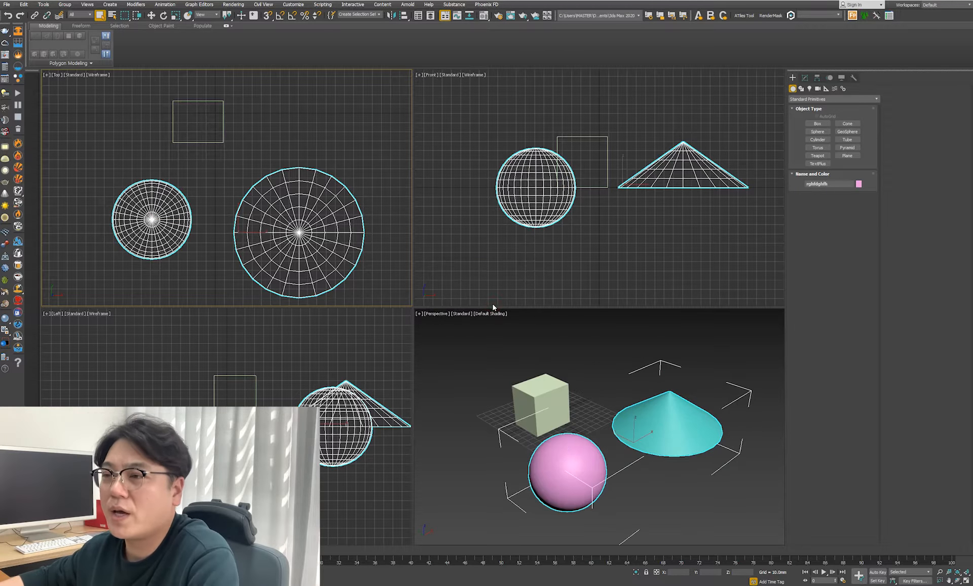
Deselect the sphere-and-cone group and reselect it through the cone to check that both objects select together.
click(318, 133)
click(320, 240)
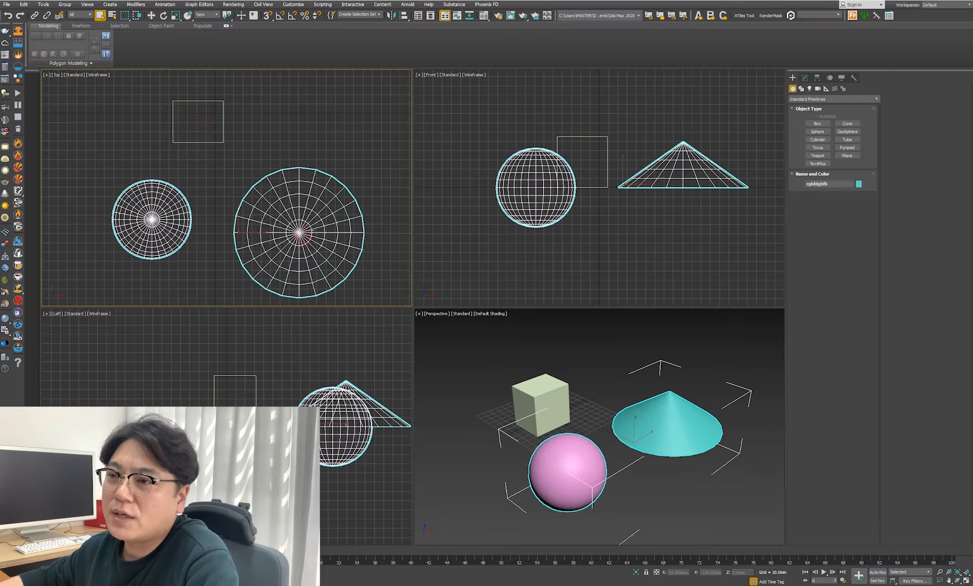
click(305, 146)
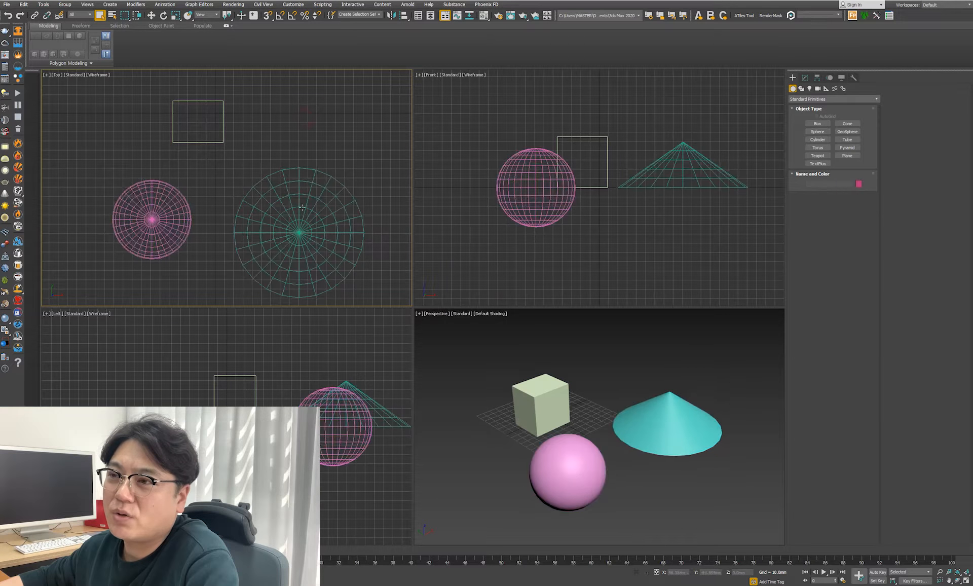
click(302, 208)
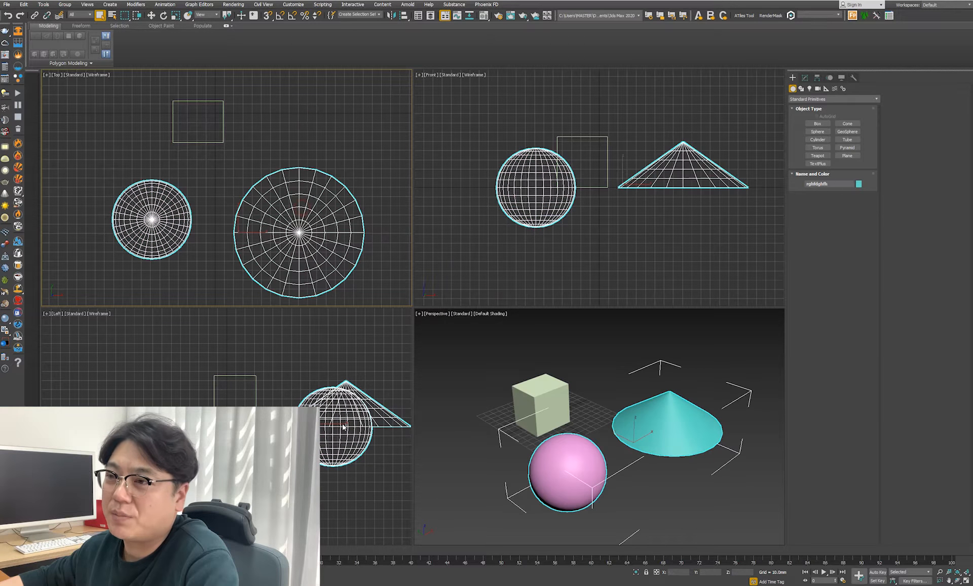
Ungroup the sphere and cone and select each one separately to check that they are independent.
click(65, 4)
click(75, 26)
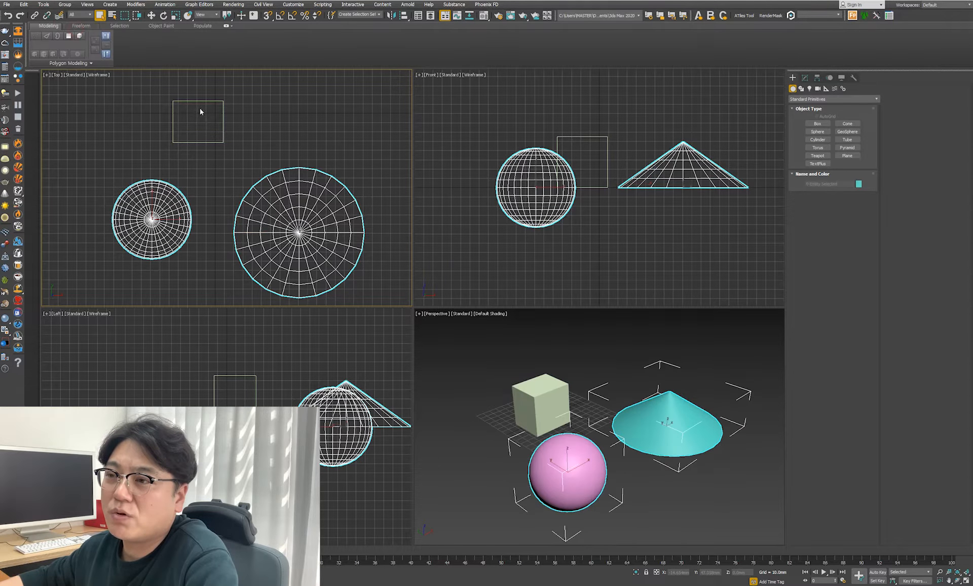
click(283, 133)
click(278, 216)
click(151, 234)
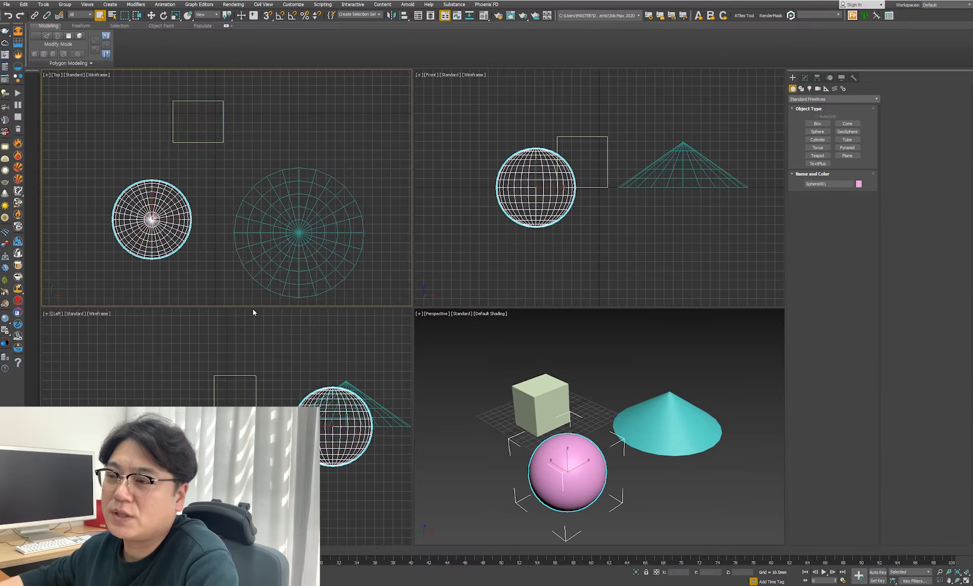
Select the sphere and cone together and group them under the default name.
click(374, 269)
drag(381, 289, 60, 209)
click(65, 4)
click(71, 13)
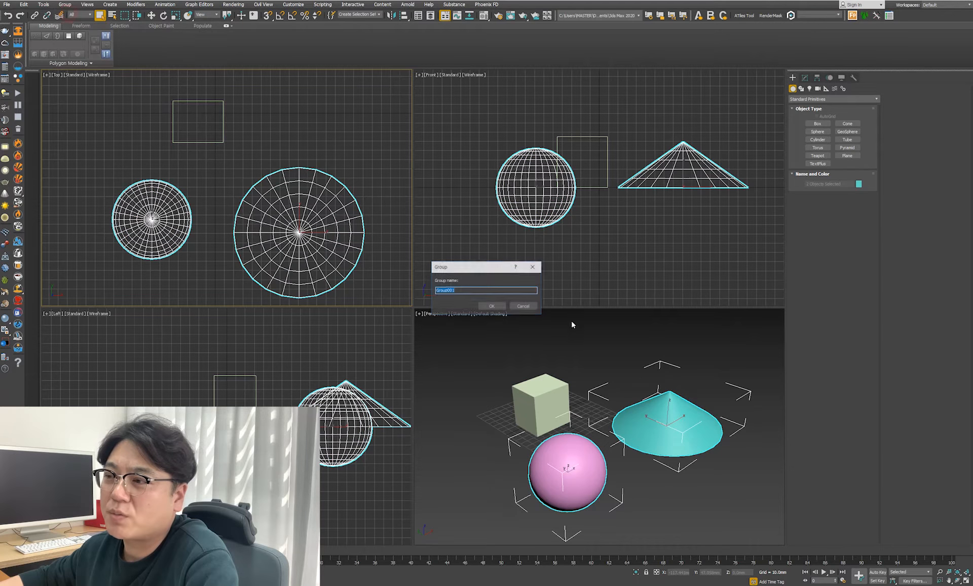
click(494, 306)
Group the box with the existing sphere-and-cone group under the default name, and test selecting the nested group.
click(378, 281)
drag(379, 287, 174, 124)
click(65, 6)
click(68, 17)
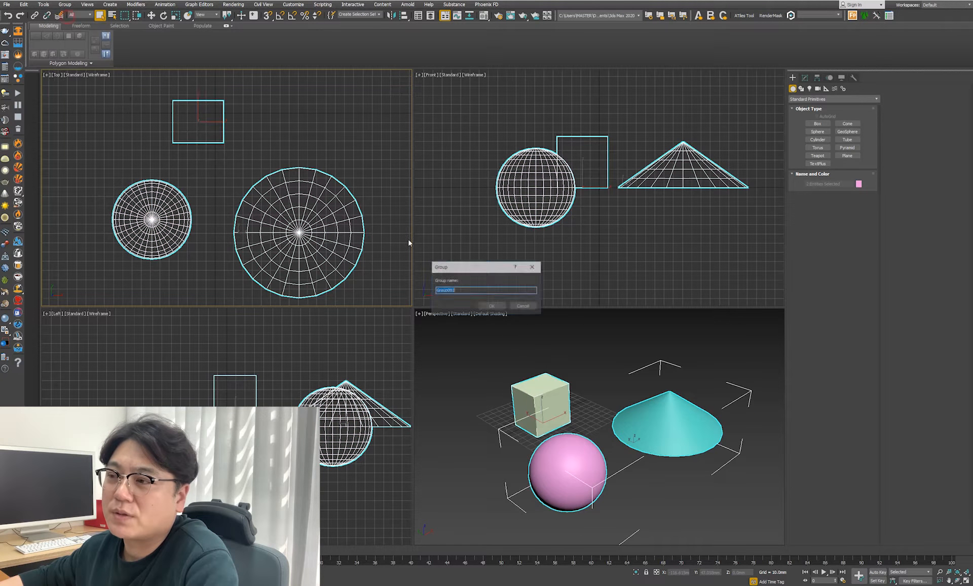
click(493, 308)
click(304, 132)
click(284, 219)
click(212, 131)
click(288, 238)
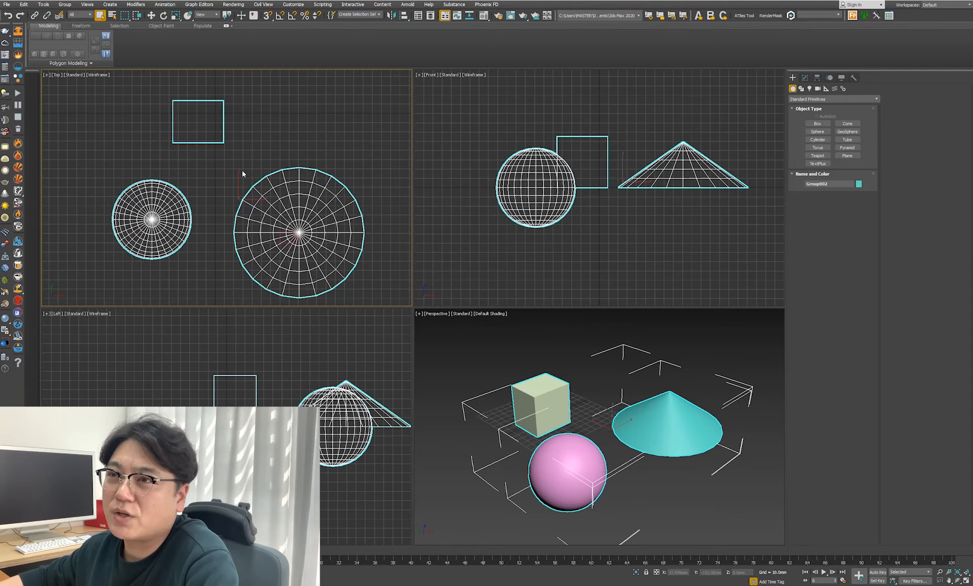
Ungroup the outer group and select the box and the inner sphere-and-cone group separately to check them.
click(65, 5)
click(70, 25)
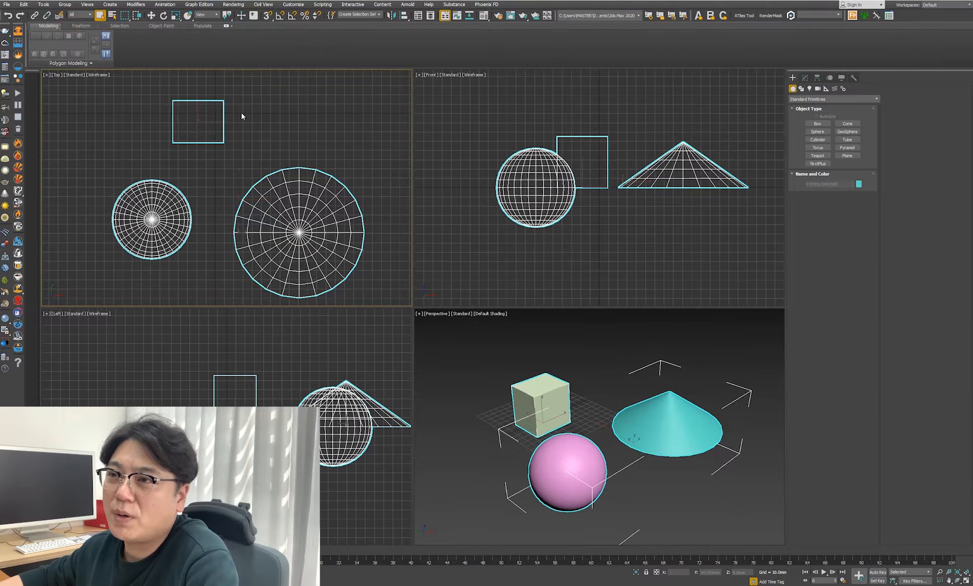
click(234, 140)
click(198, 112)
click(376, 257)
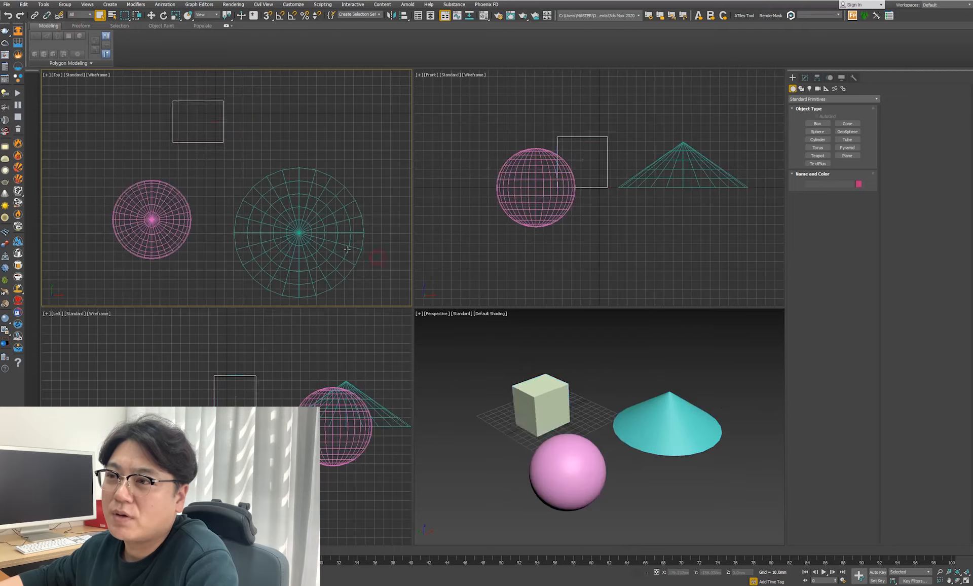
click(291, 232)
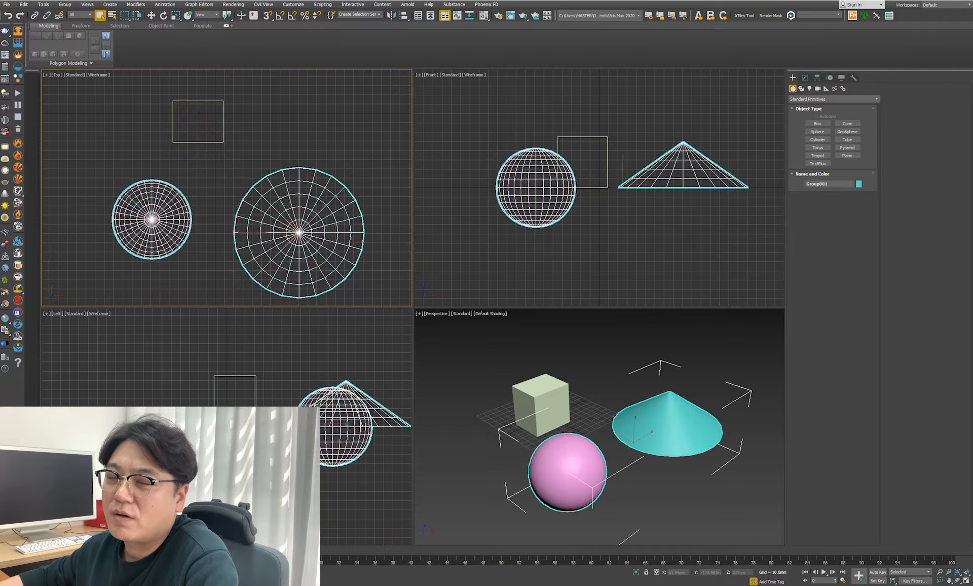
Select all three objects and explode their groups, checking that the sphere can be selected on its own.
click(346, 128)
drag(397, 226, 57, 126)
click(65, 4)
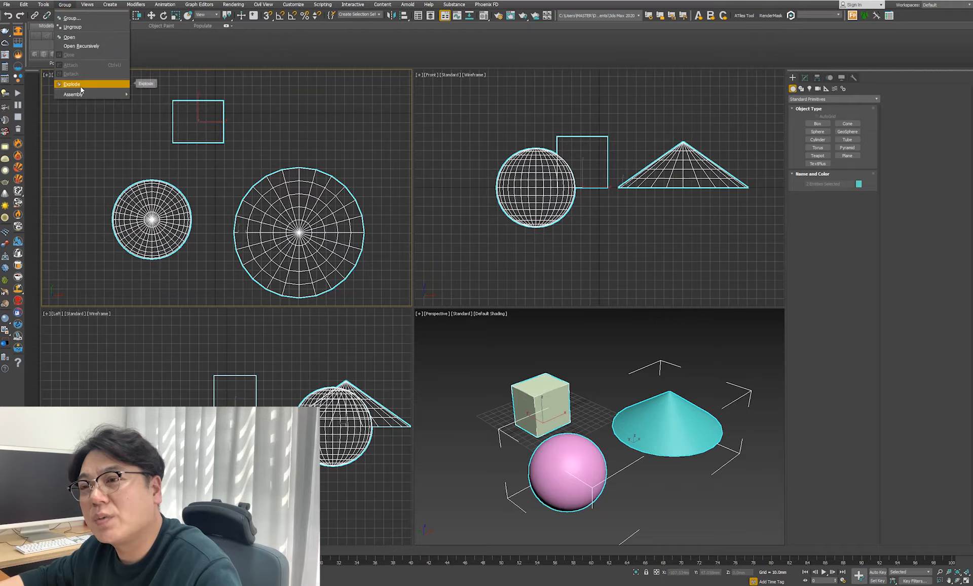
click(71, 84)
click(238, 189)
click(189, 235)
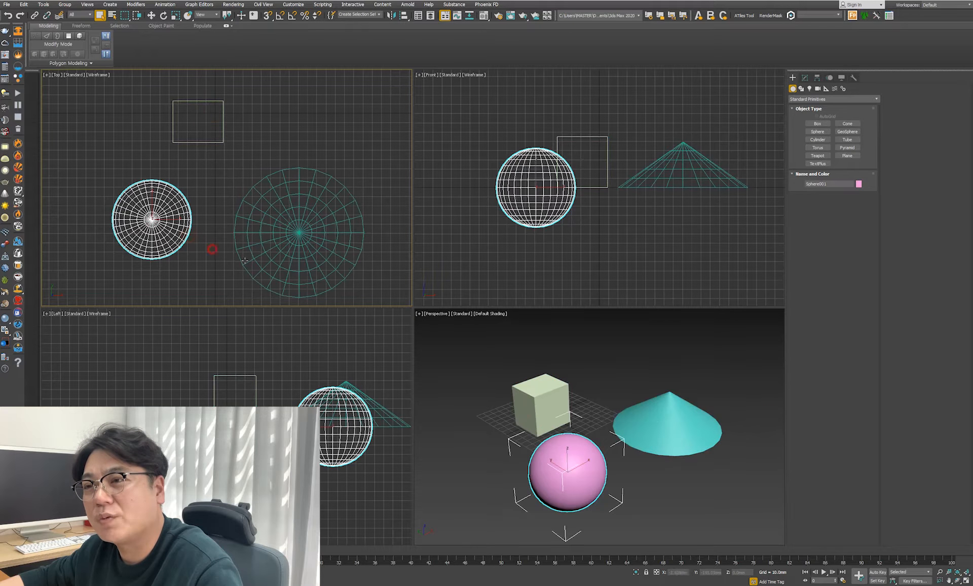
click(211, 245)
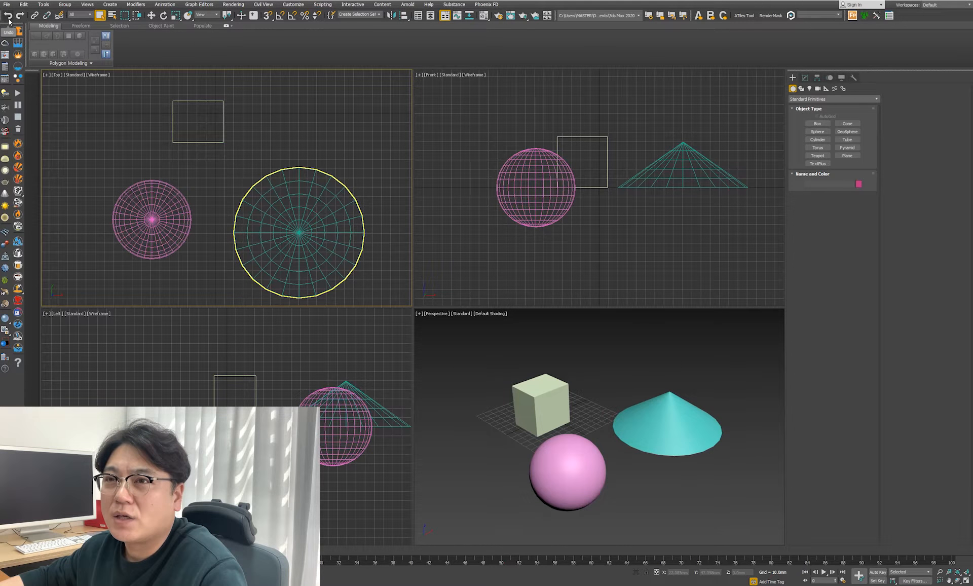
Undo the most recent selection and group operations one at a time.
click(8, 17)
click(8, 17)
click(9, 16)
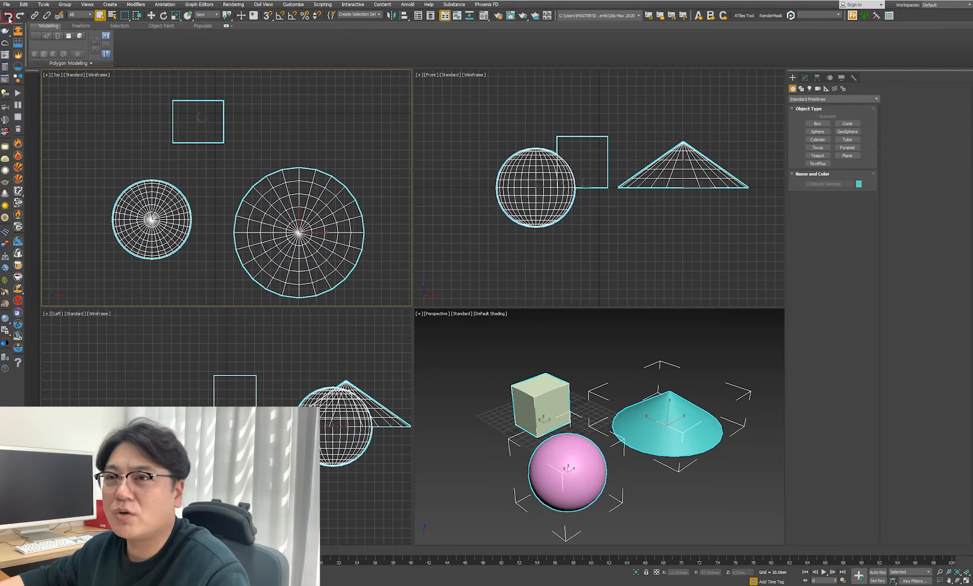
click(9, 18)
click(9, 19)
click(9, 18)
click(9, 18)
click(9, 18)
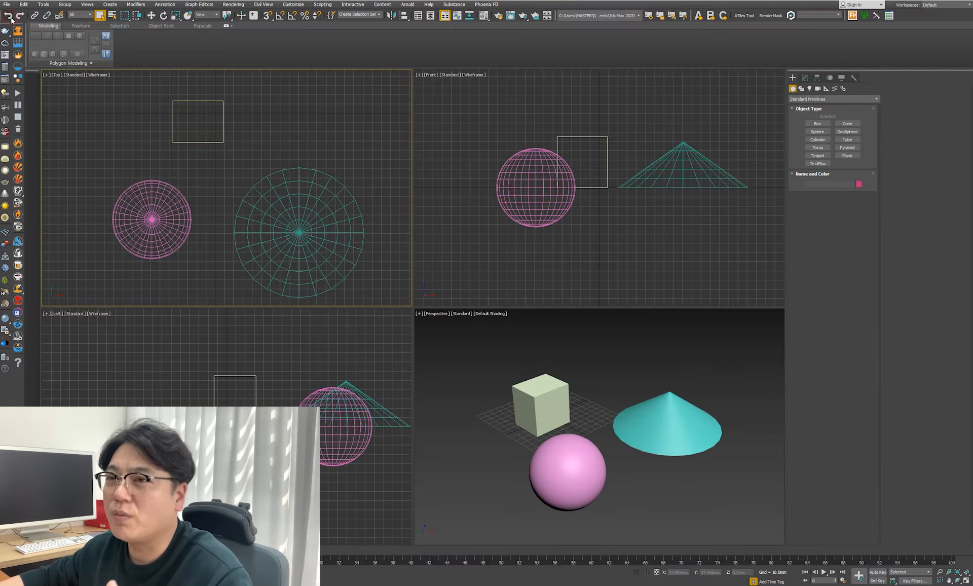
click(9, 18)
Redo the undone operations one at a time.
click(20, 17)
click(19, 17)
click(19, 18)
click(19, 18)
click(19, 17)
click(19, 17)
click(19, 17)
Undo and redo the latest operation again, select the cone, and undo the last two actions.
click(8, 18)
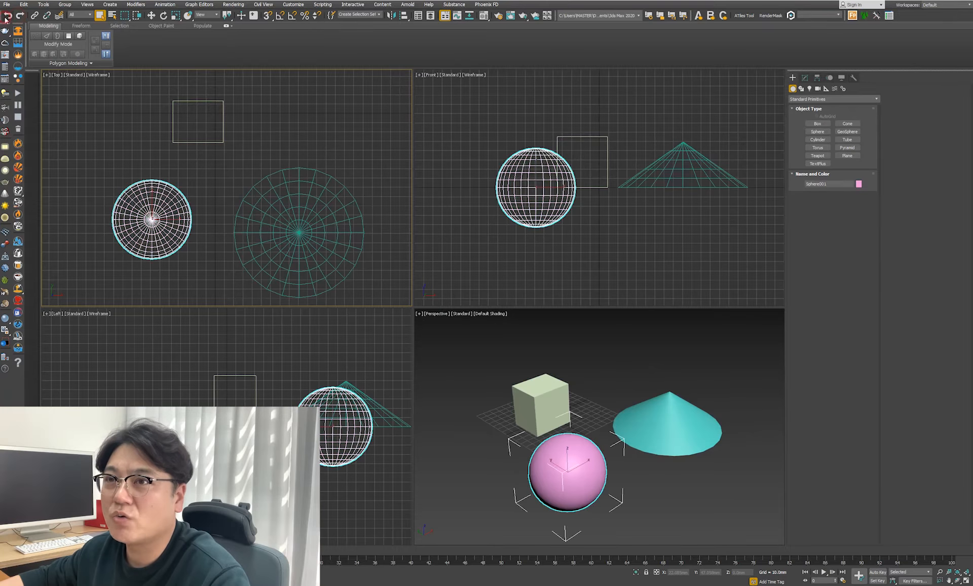
click(19, 17)
click(8, 17)
click(358, 217)
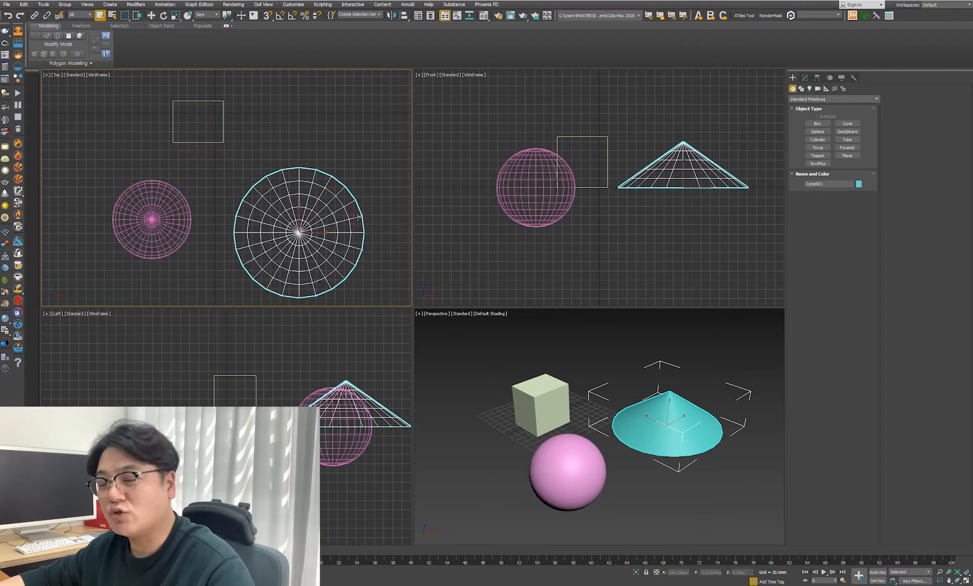
key(ctrl+z)
key(ctrl+z)
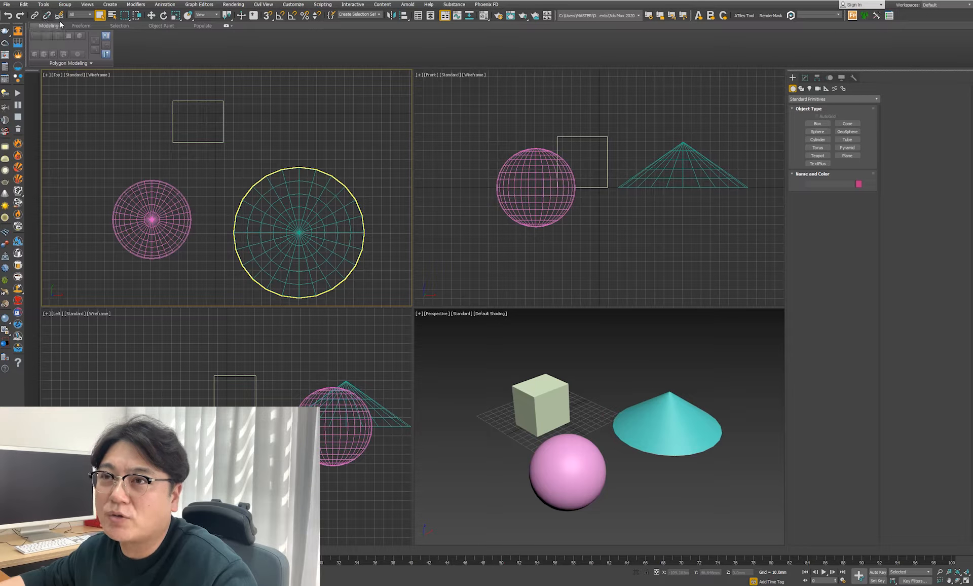
Review the object types offered by the selection filter, leaving the filter set to All.
click(82, 15)
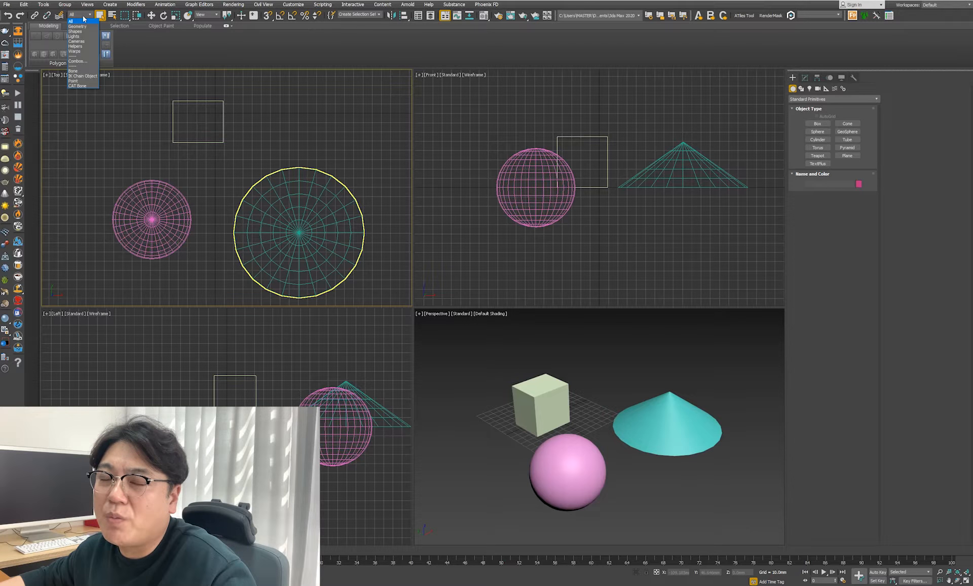
click(152, 38)
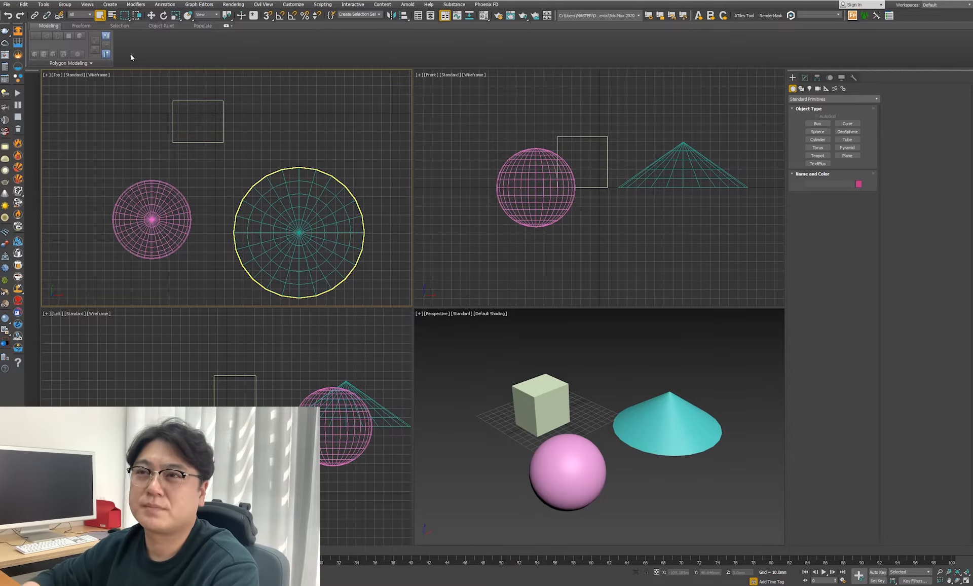
Clear the selection and move the cone about 18 mm in X and 12 mm in Y in the Top viewport.
key(ctrl+d)
click(151, 15)
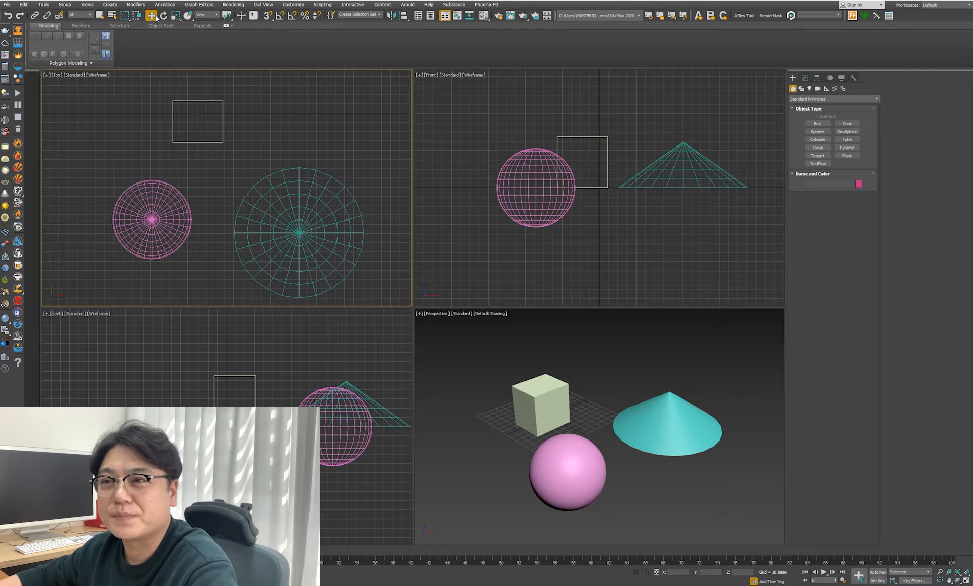
click(276, 215)
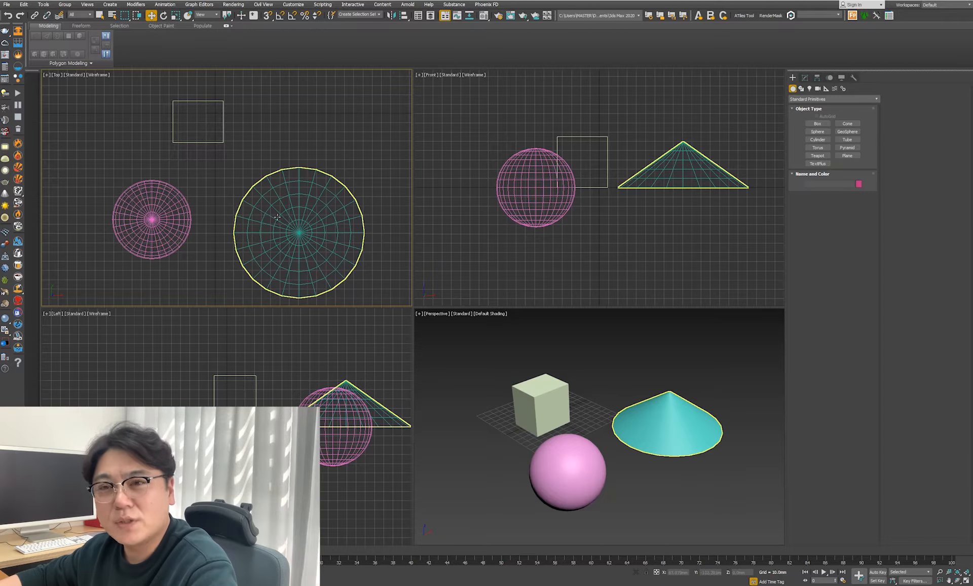
click(279, 217)
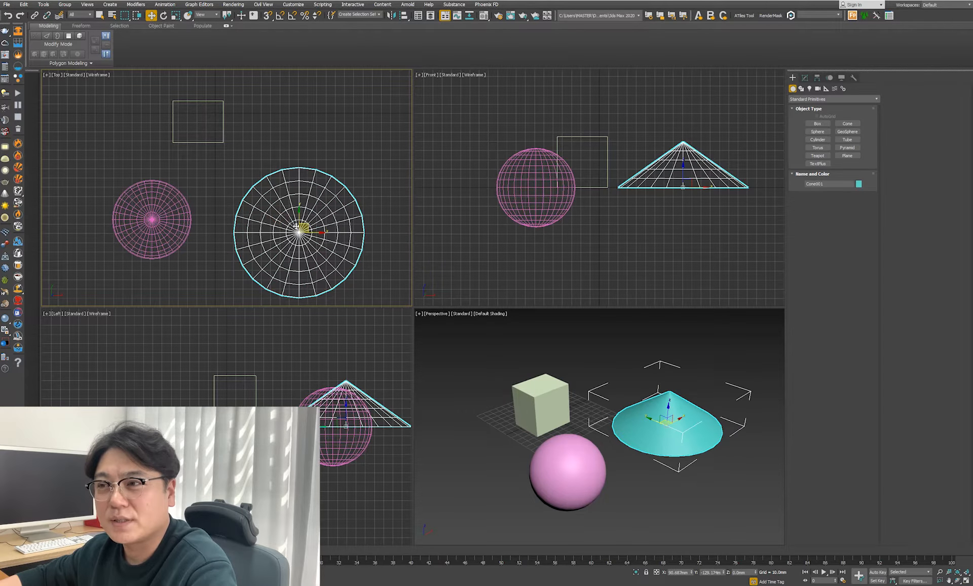
drag(312, 226, 293, 166)
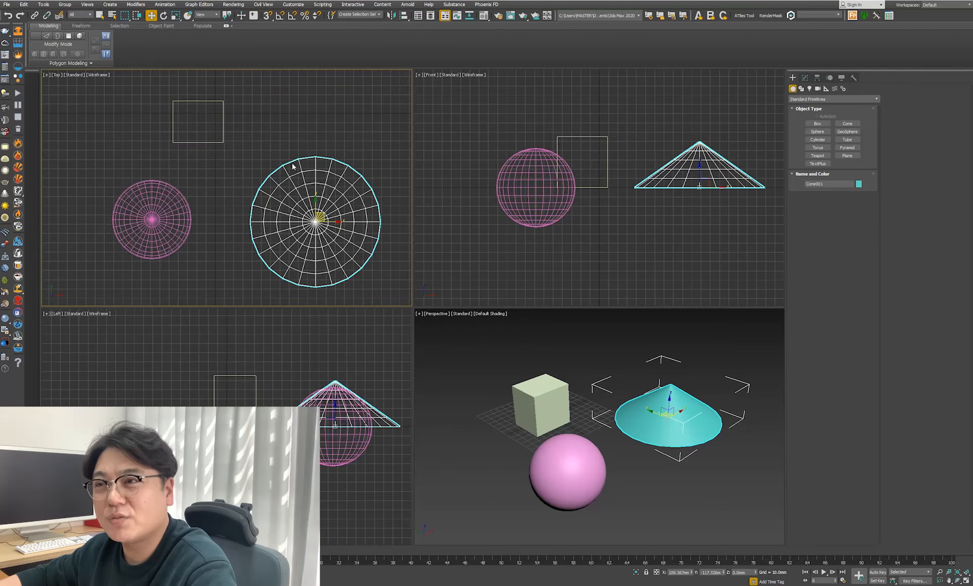
Rotate the box about 17° around its Z axis in the Top viewport and scale it up uniformly.
click(164, 15)
drag(181, 88, 181, 89)
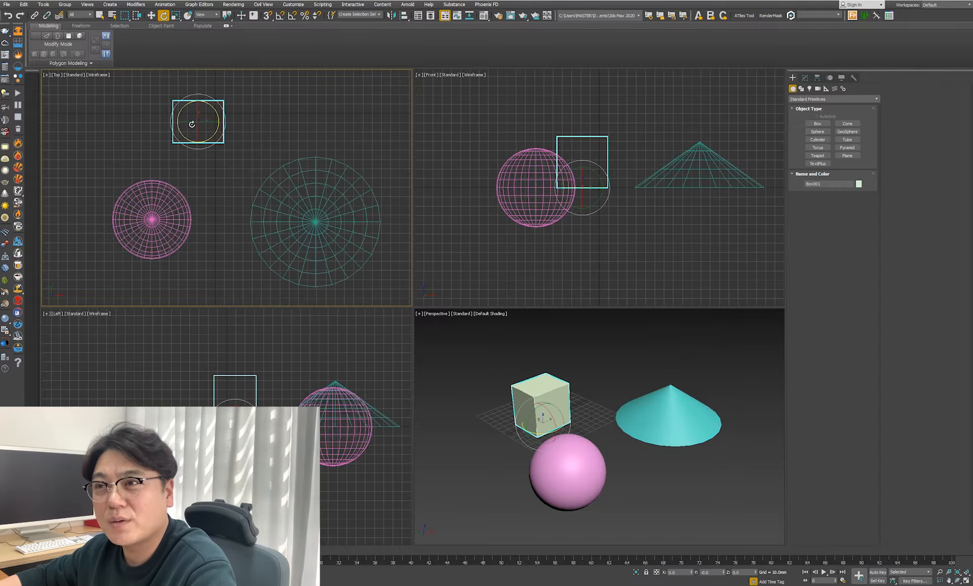
drag(208, 140, 182, 54)
click(176, 16)
Move the cone about 20 mm in X and -11 mm in Y in the Top viewport.
key(w)
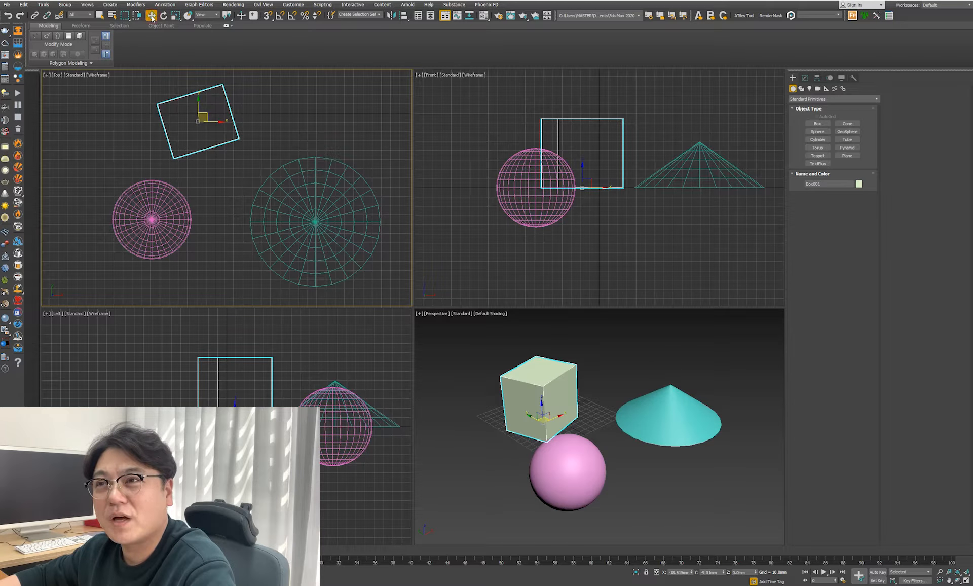
click(315, 252)
mouse_move(315, 252)
middle_down()
mouse_move(226, 228)
mouse_move(307, 256)
middle_up()
click(264, 220)
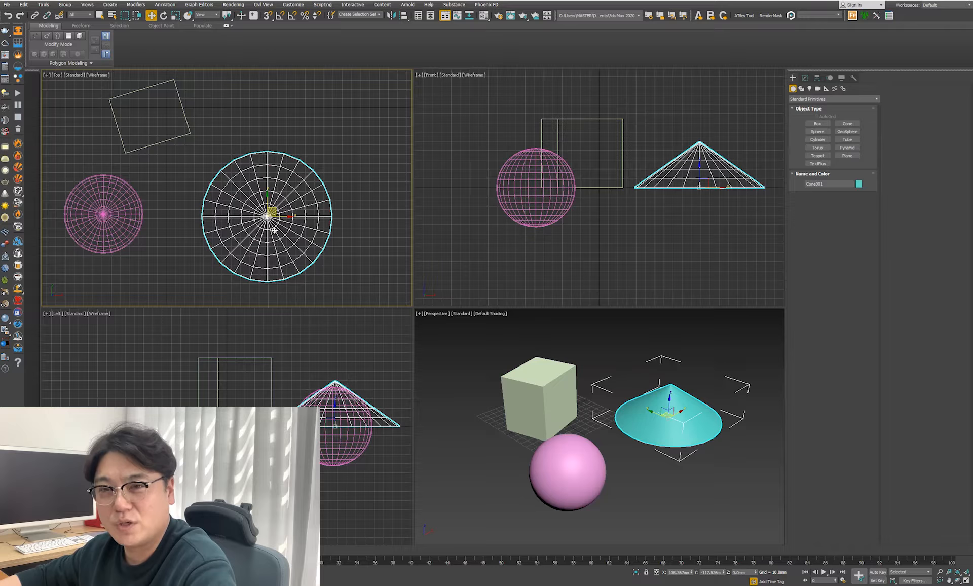
drag(272, 228, 292, 239)
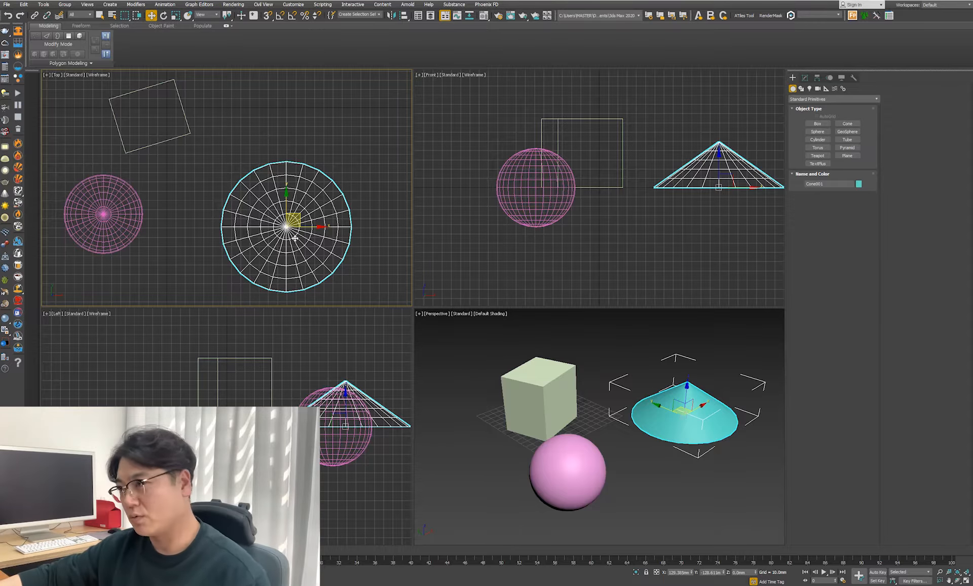
Select the sphere and examine its move gizmo axes in the Top, Front, Left and Perspective viewports.
mouse_move(204, 264)
middle_down()
mouse_move(314, 257)
mouse_move(198, 247)
middle_up()
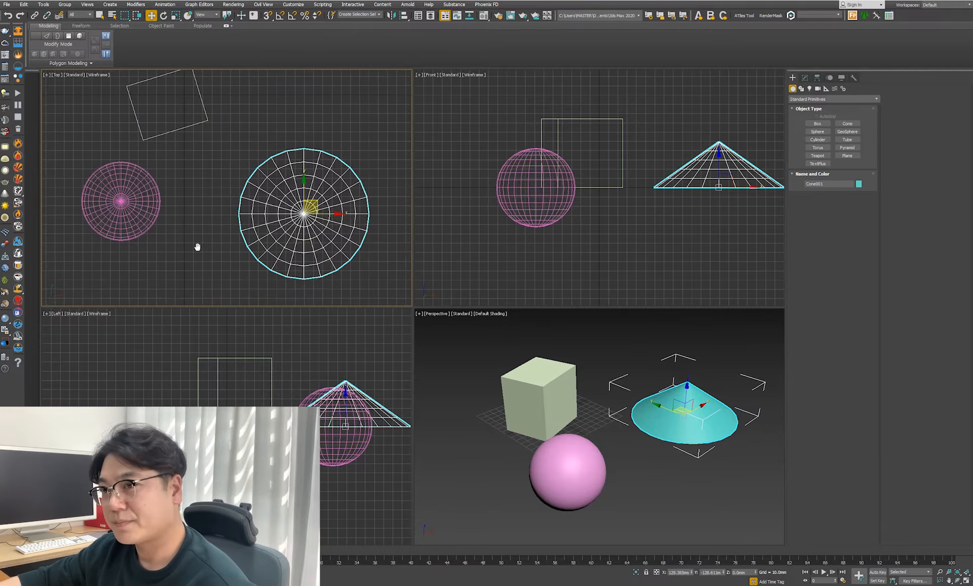
click(122, 205)
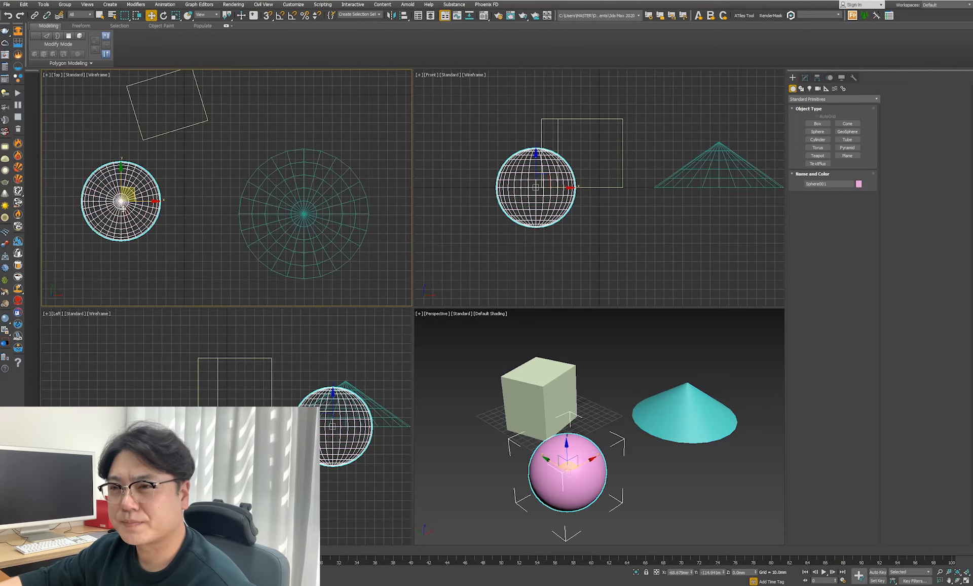
middle_drag(631, 509, 582, 466)
key(z)
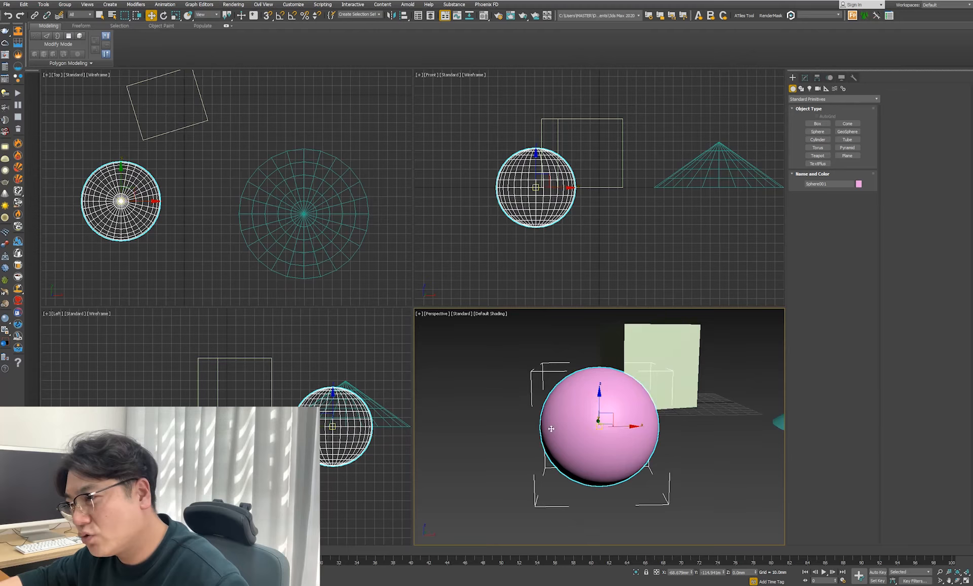
alt+middle_drag(614, 384, 581, 453)
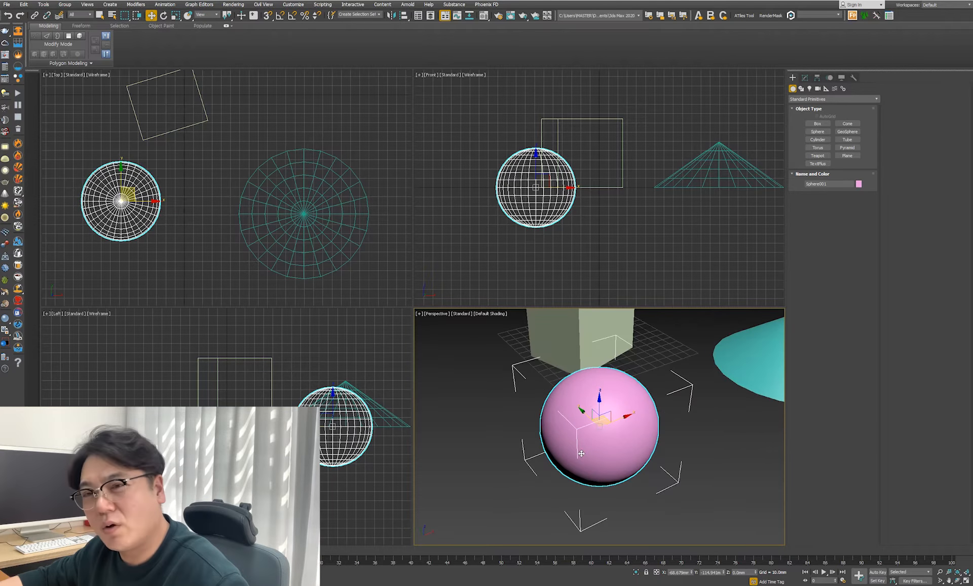
middle_drag(193, 275, 298, 278)
scroll(274, 224, up, 3)
middle_drag(268, 241, 244, 236)
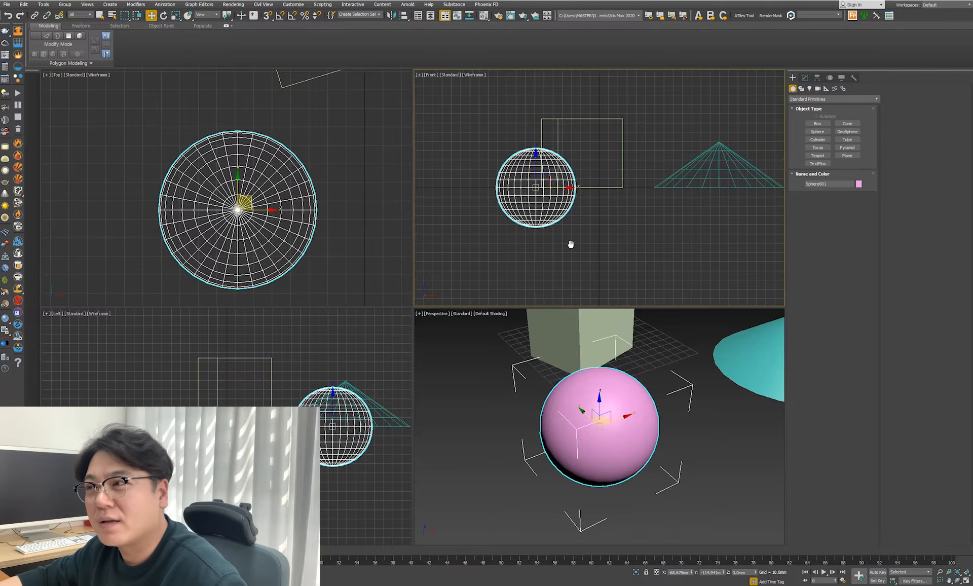
middle_drag(557, 247, 583, 246)
scroll(583, 200, up, 4)
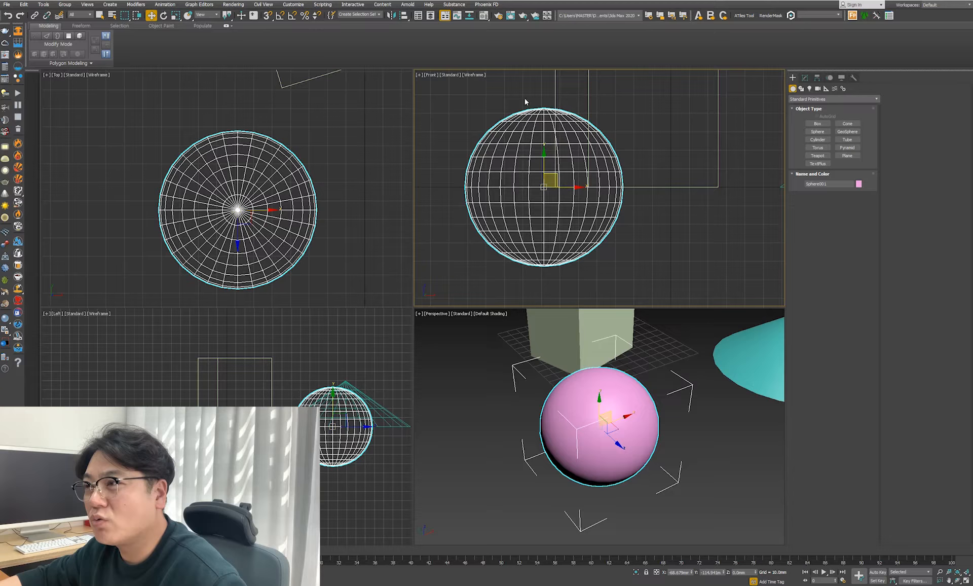
middle_drag(289, 317, 203, 319)
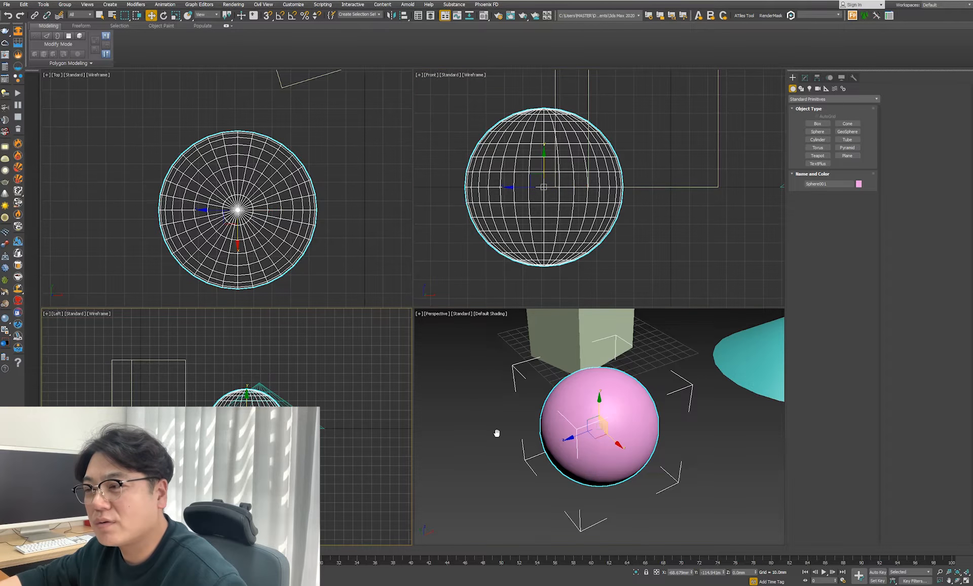
Raise the sphere about 22 mm along the Z axis in the Perspective viewport.
middle_drag(735, 464, 747, 469)
alt+middle_drag(663, 458, 608, 411)
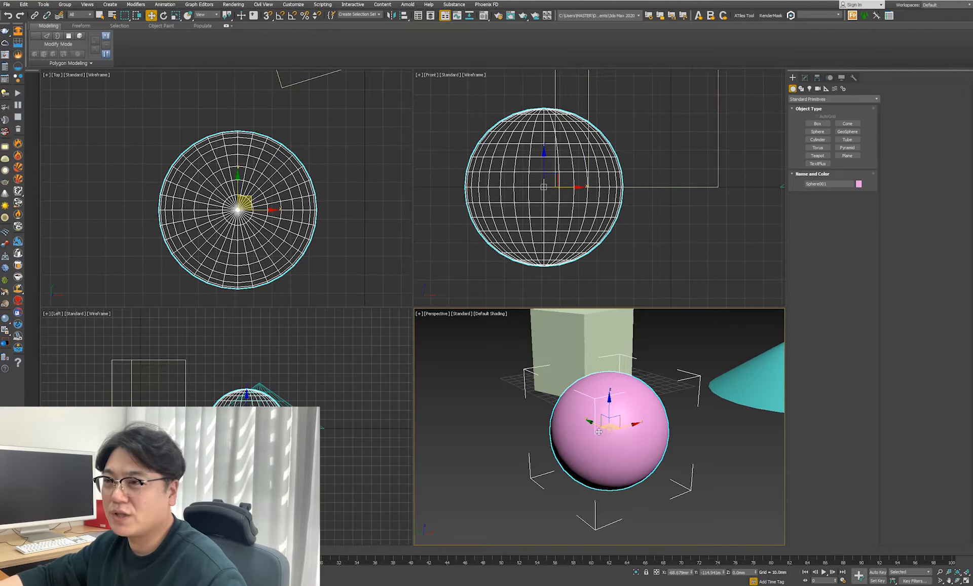
drag(600, 433, 634, 366)
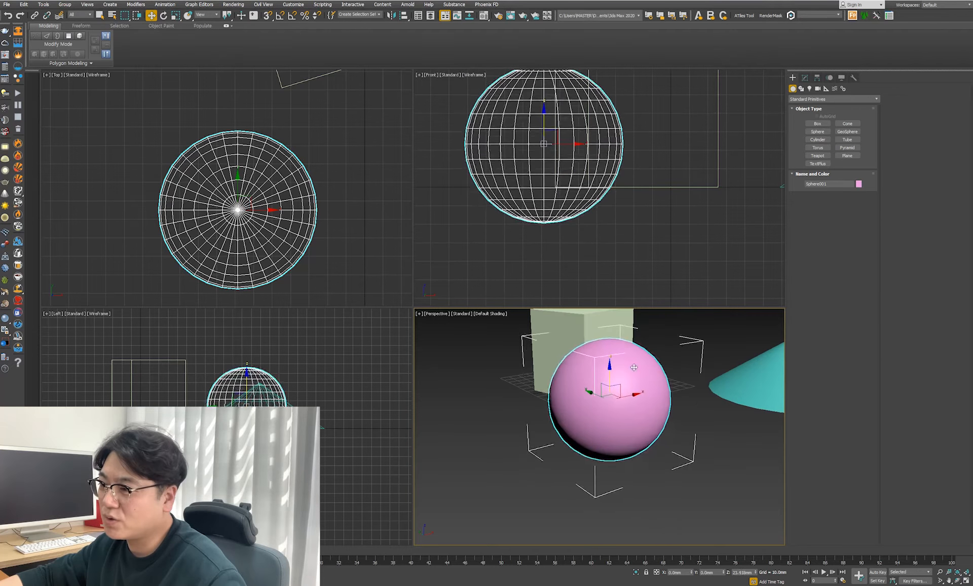
alt+middle_drag(675, 439, 675, 462)
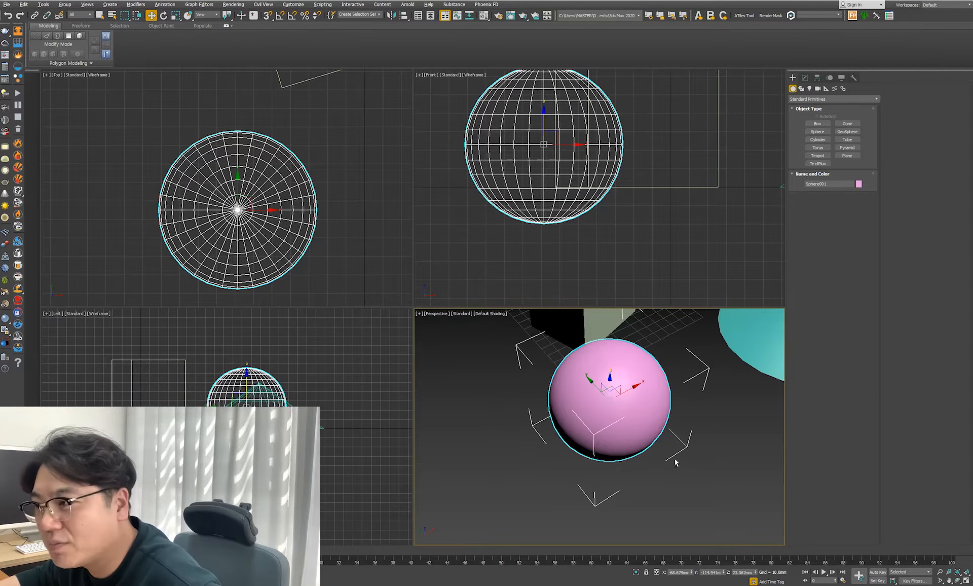
middle_drag(666, 408, 657, 432)
Move the sphere along its X and Y axes in the Top viewport, placing it beside the box.
middle_drag(238, 207, 226, 191)
drag(239, 180, 169, 169)
middle_drag(260, 215, 263, 252)
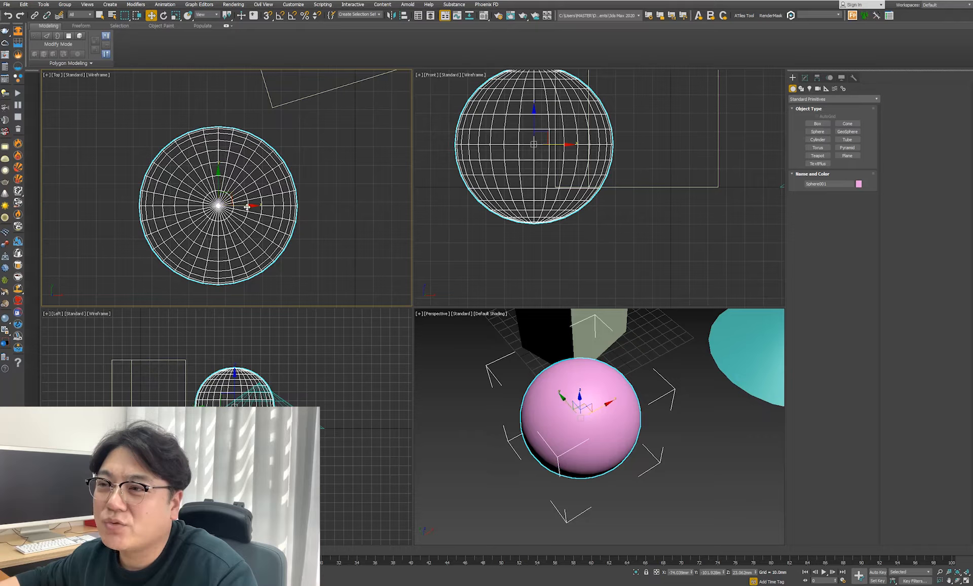
scroll(247, 206, up, 4)
scroll(170, 205, down, 2)
scroll(170, 205, down, 5)
drag(193, 207, 185, 263)
drag(159, 178, 176, 153)
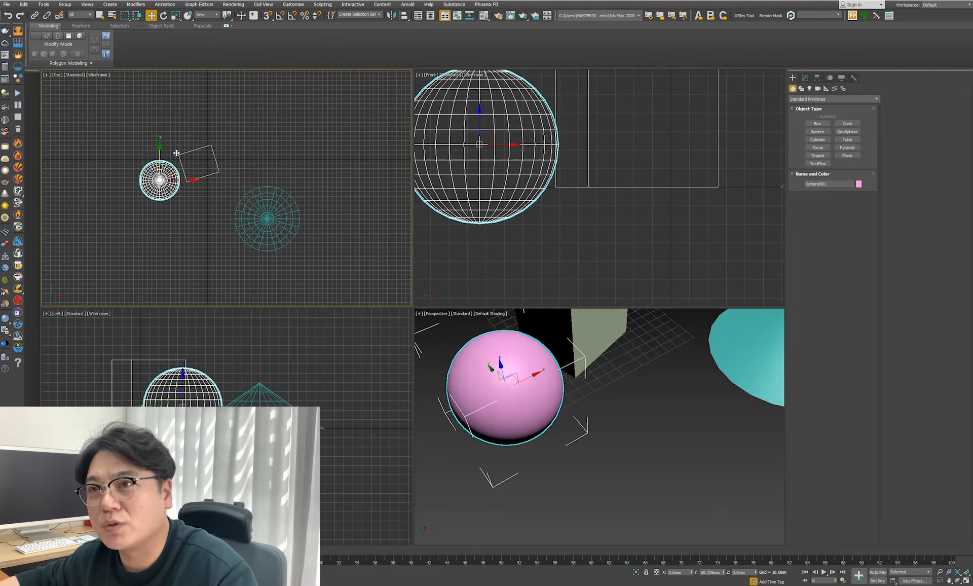
Move the sphere freely in the XY plane of the Top viewport, placing it below the box.
scroll(164, 160, up, 3)
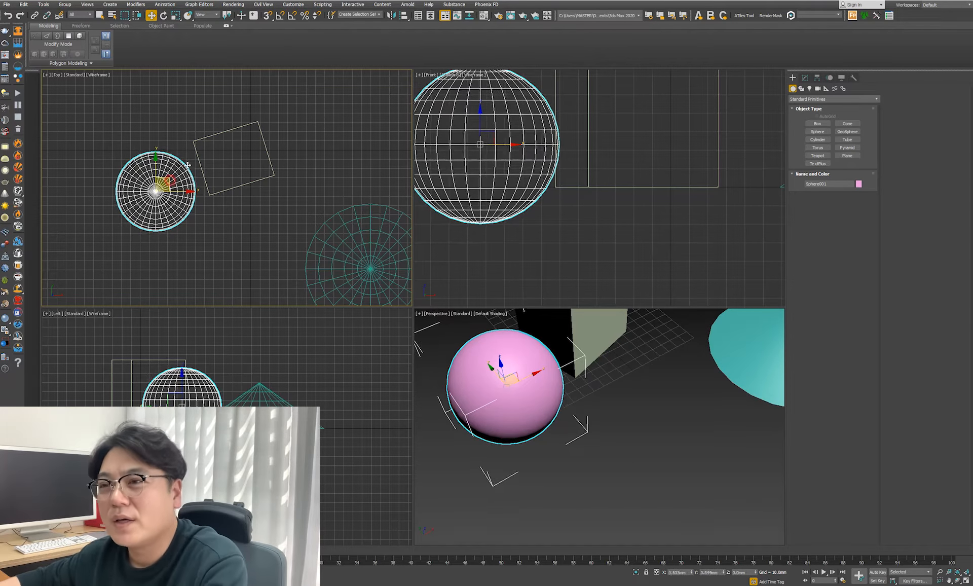
drag(165, 181, 110, 101)
drag(125, 208, 191, 236)
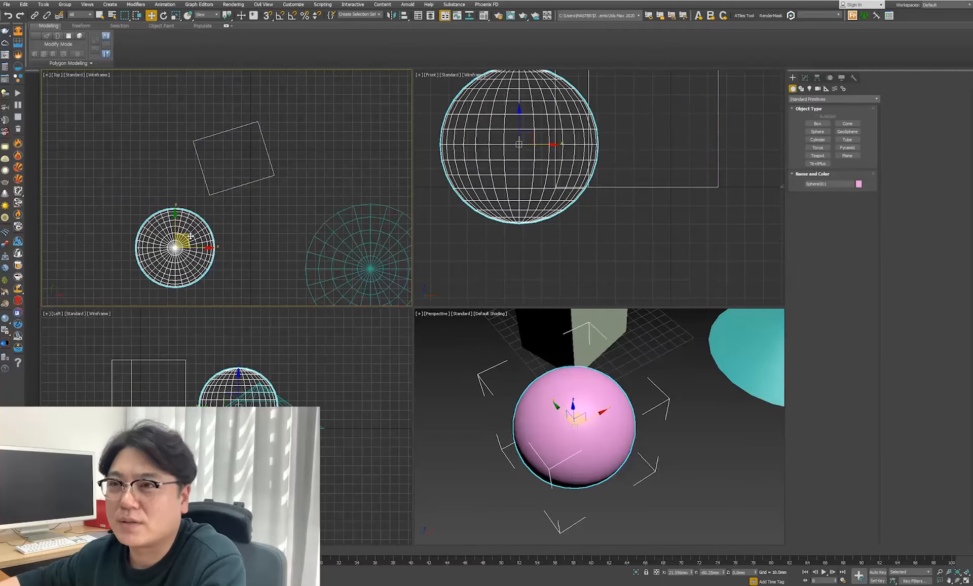
Rotate the box freely around several axes in the Top viewport, leaving it tilted about -37° around Y.
click(166, 17)
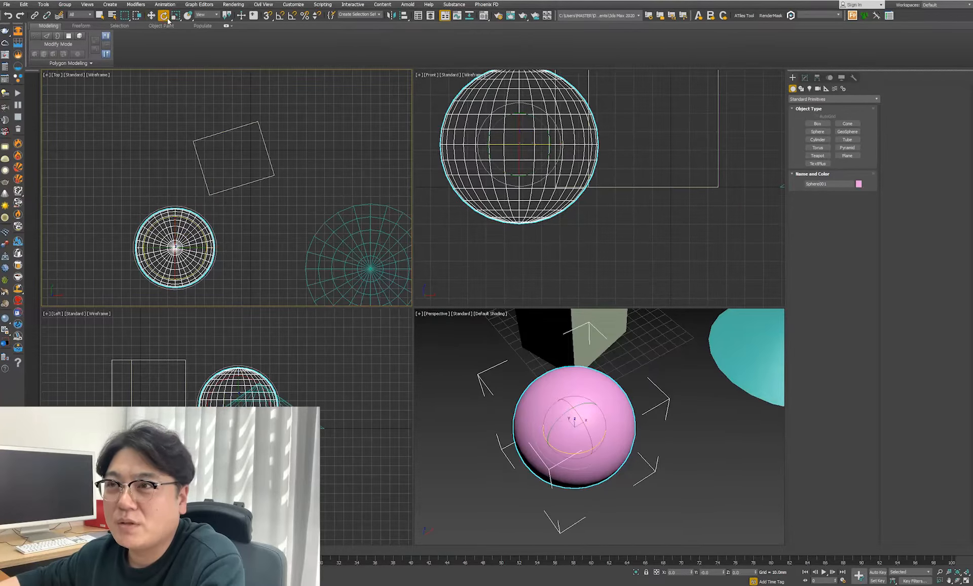
click(257, 222)
drag(227, 119, 227, 119)
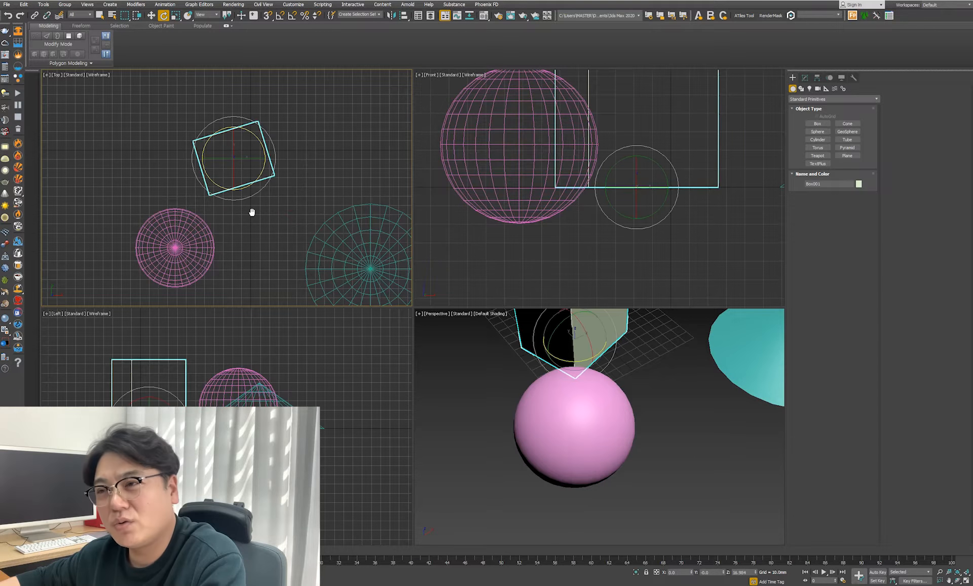
middle_drag(251, 205, 256, 235)
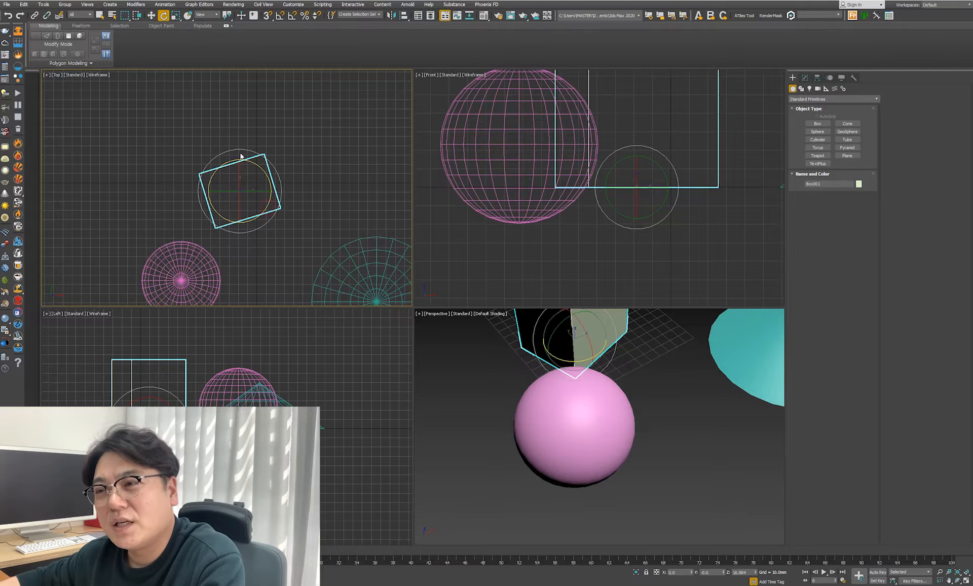
drag(264, 210, 225, 175)
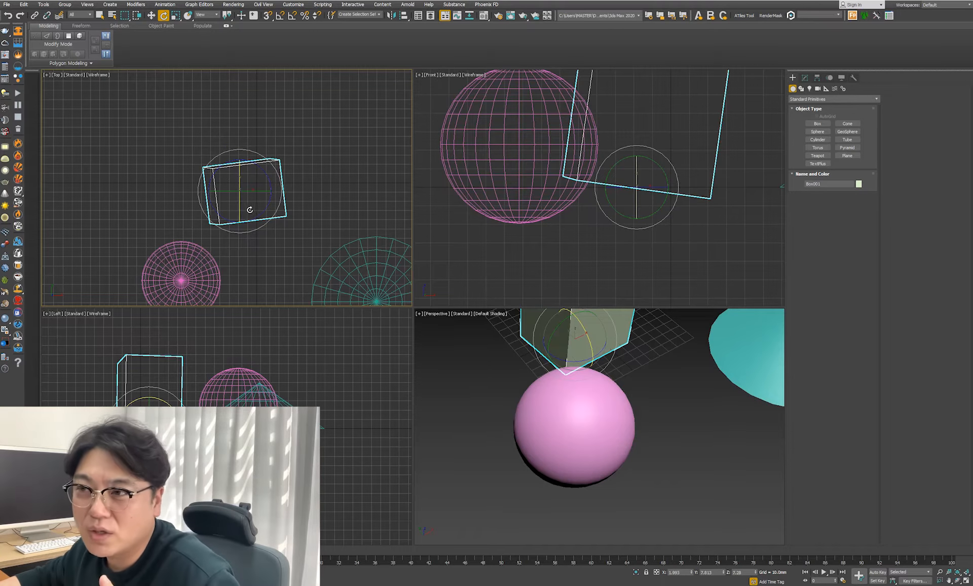
drag(257, 202, 252, 202)
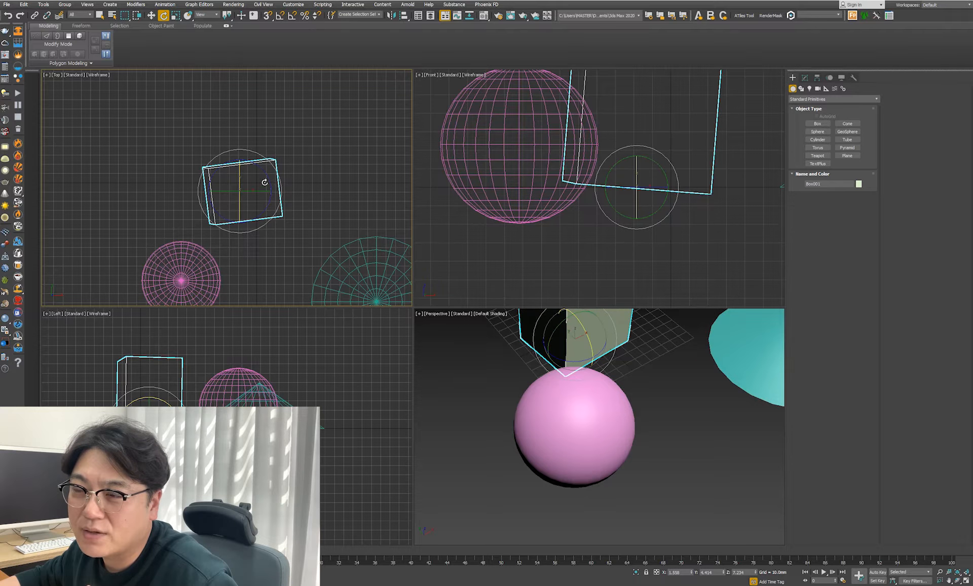
drag(253, 203, 172, 216)
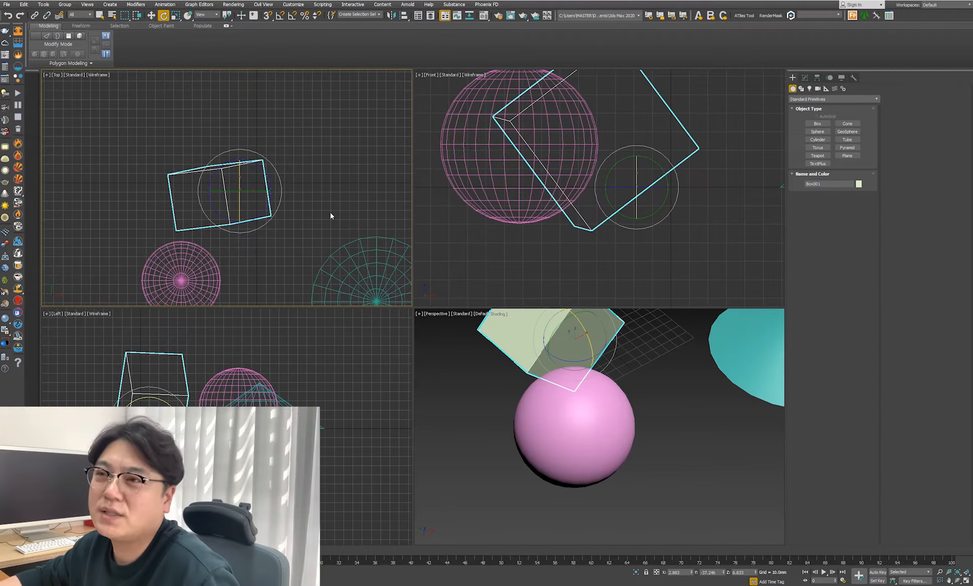
Undo the box's latest free rotations until the sphere is the selected object again.
key(ctrl+z)
key(ctrl+z)
key(ctrl+z)
key(ctrl+z)
key(ctrl+z)
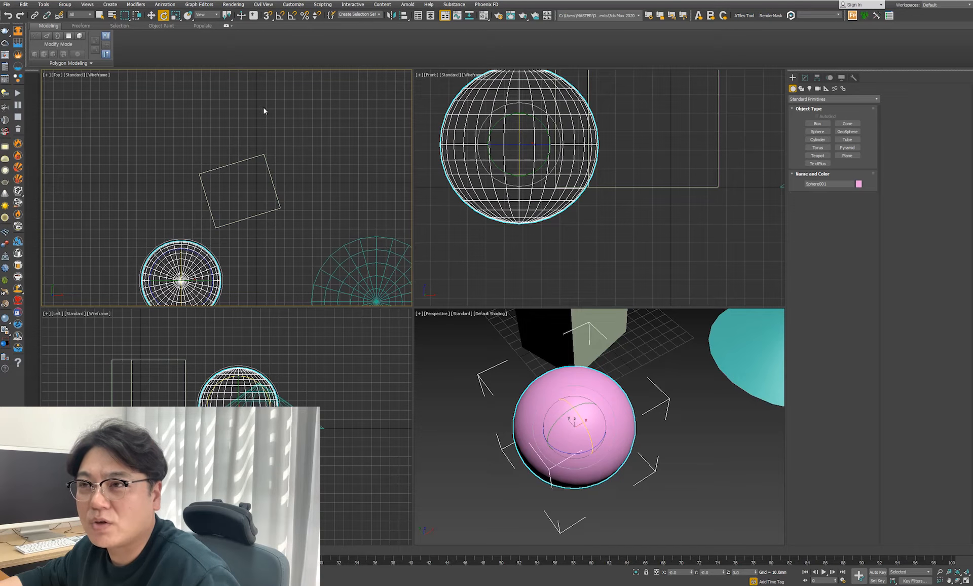
Scale the sphere uniformly to about 115% in the Perspective viewport.
key(r)
middle_drag(267, 204, 239, 169)
scroll(239, 170, down, 2)
click(307, 236)
scroll(309, 238, down, 2)
scroll(303, 231, down, 2)
middle_drag(276, 204, 227, 172)
click(197, 204)
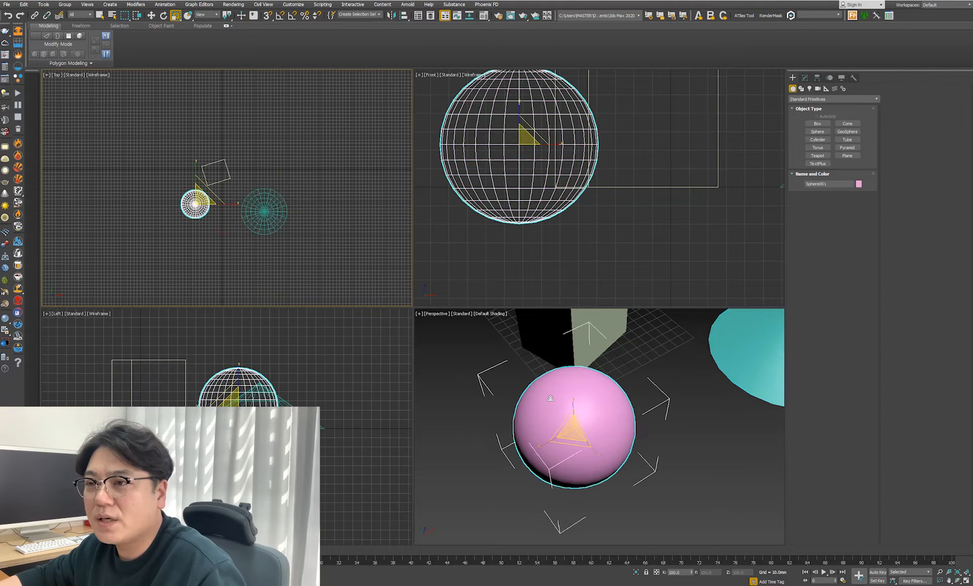
middle_click(565, 461)
key(z)
alt+middle_drag(565, 461, 465, 367)
middle_drag(258, 224, 279, 236)
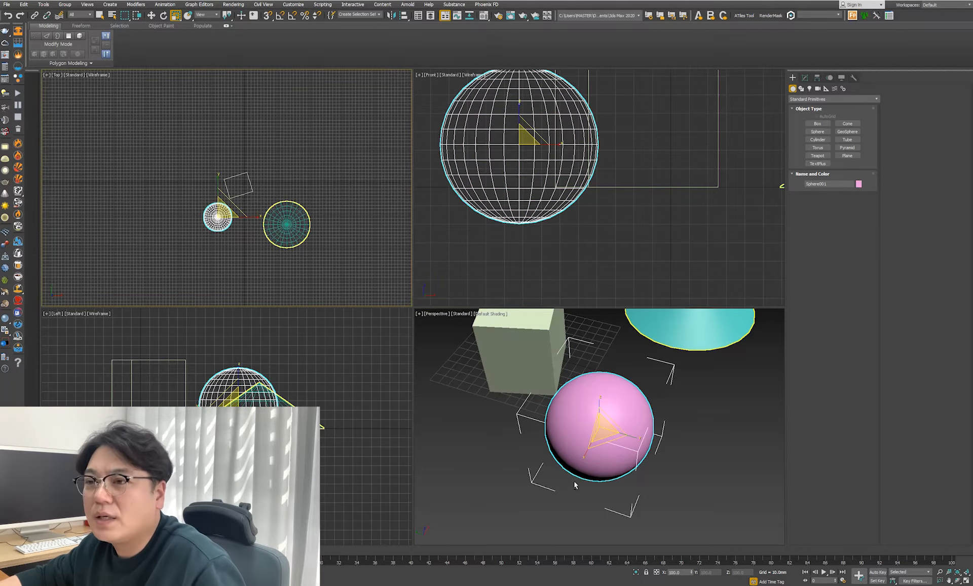
alt+middle_drag(577, 430, 596, 429)
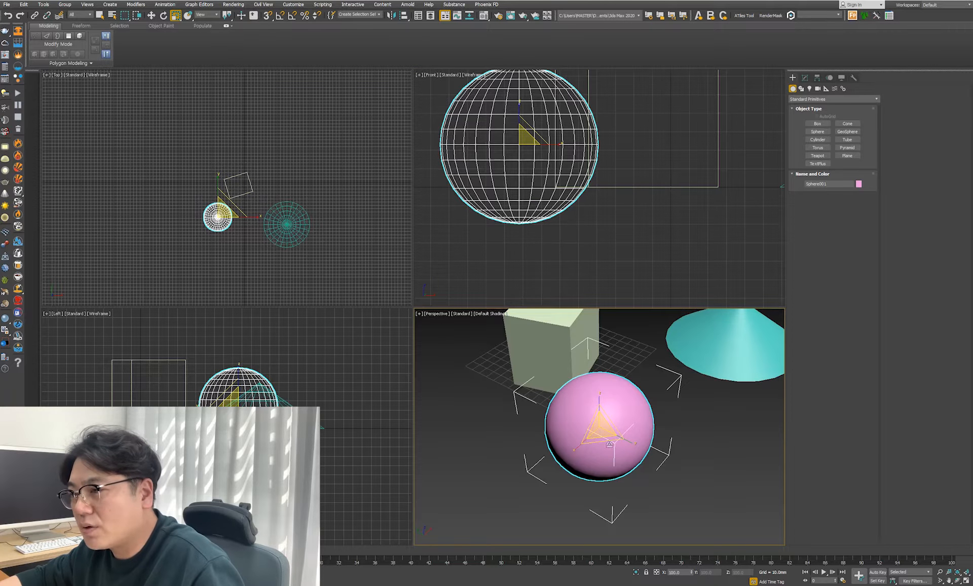
key(z)
drag(608, 372, 580, 439)
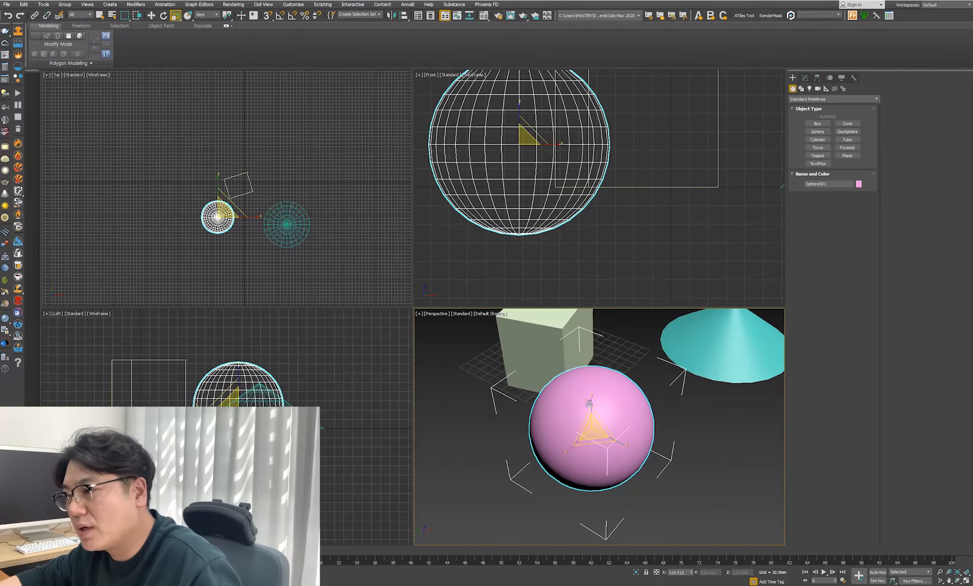
Try scaling the sphere along its Z axis and along another single axis in the Perspective viewport, and undo both scalings.
drag(589, 403, 680, 491)
drag(567, 451, 537, 488)
key(ctrl+z)
key(ctrl+z)
key(ctrl+z)
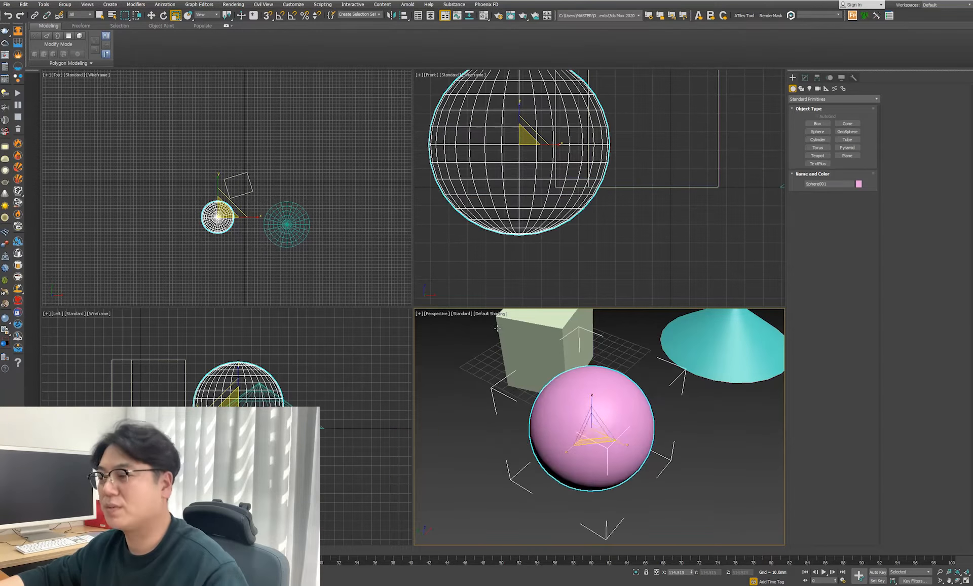
key(ctrl+z)
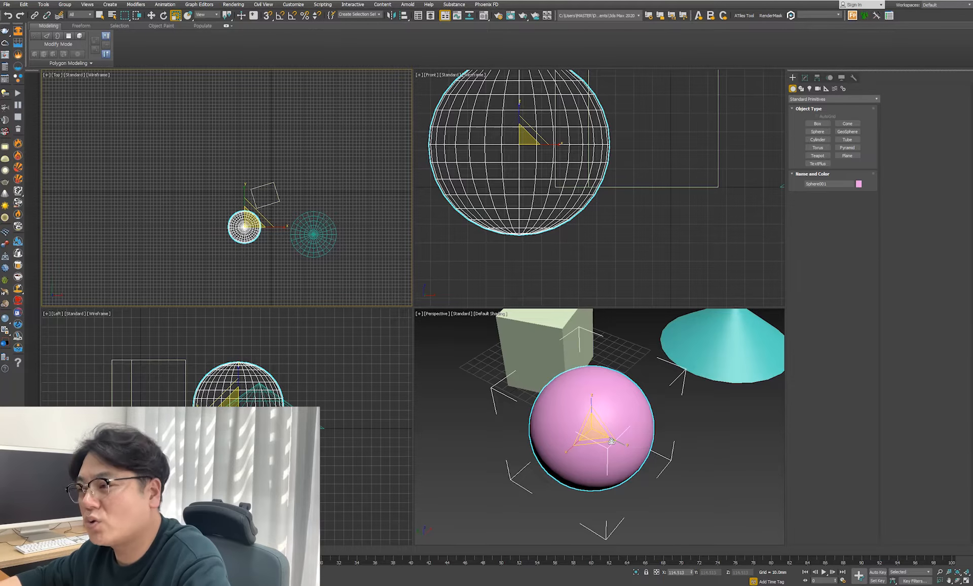
Scale the sphere only in the XY plane, in the Perspective and Top viewports, widening it to about 217% in X and Y.
click(592, 441)
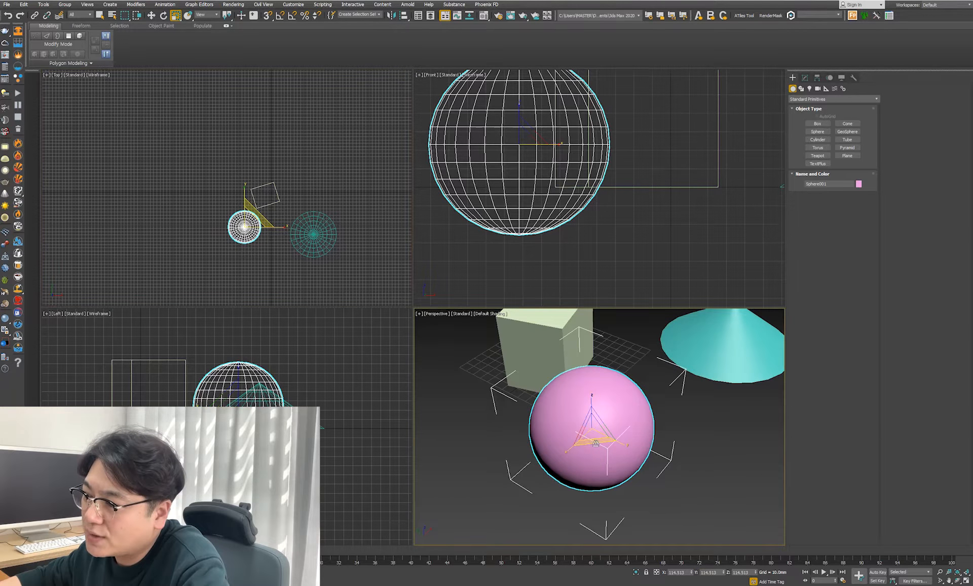
mouse_move(592, 442)
mouse_down()
mouse_move(652, 488)
mouse_move(621, 467)
mouse_move(706, 489)
mouse_move(590, 444)
mouse_up()
middle_drag(248, 222, 251, 223)
scroll(251, 223, up, 5)
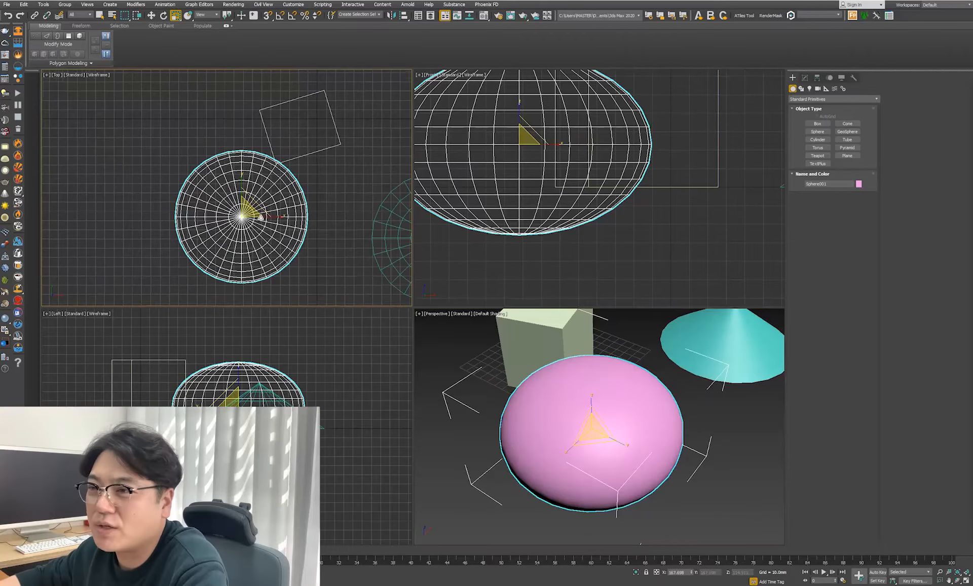
drag(258, 206, 282, 217)
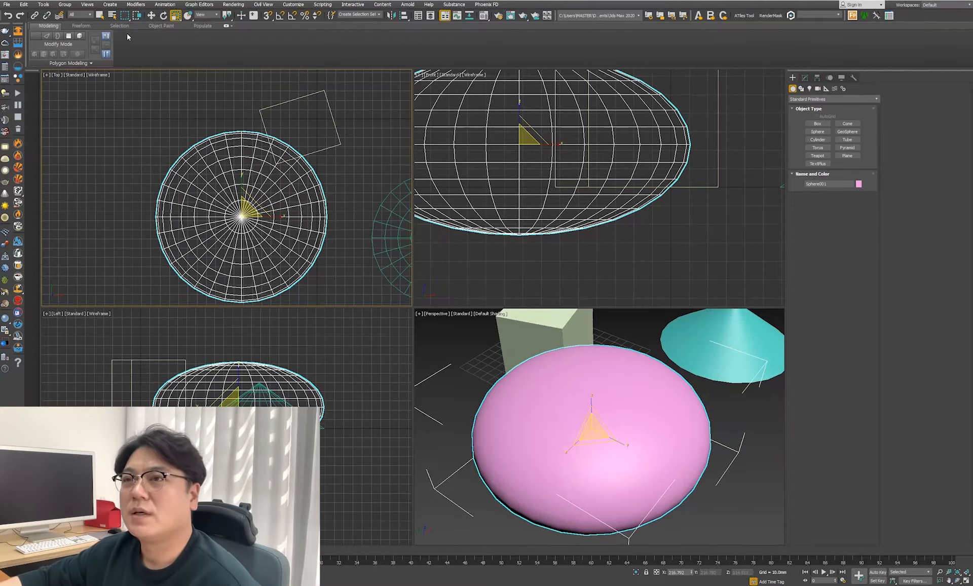
Cycle through the Move, Rotate and Scale tools, return to Move, and review the reference coordinate system options without changing the setting.
click(150, 15)
click(163, 16)
click(176, 16)
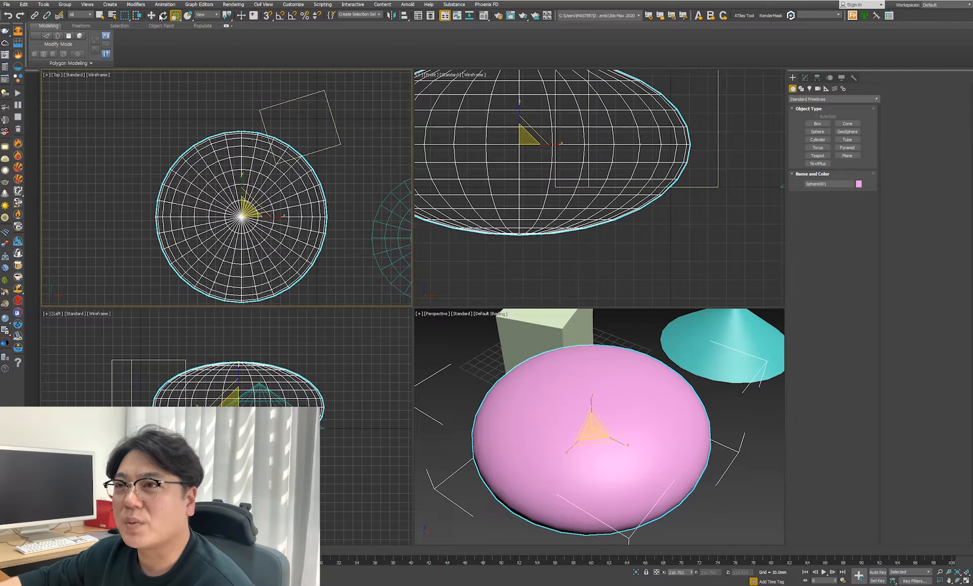
click(152, 15)
scroll(153, 16, down, 3)
click(211, 16)
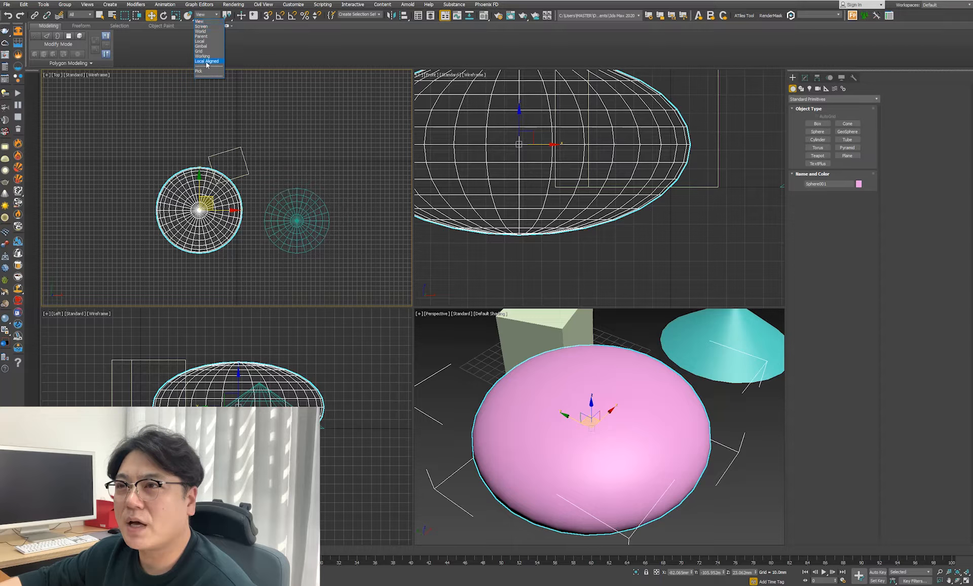
click(255, 57)
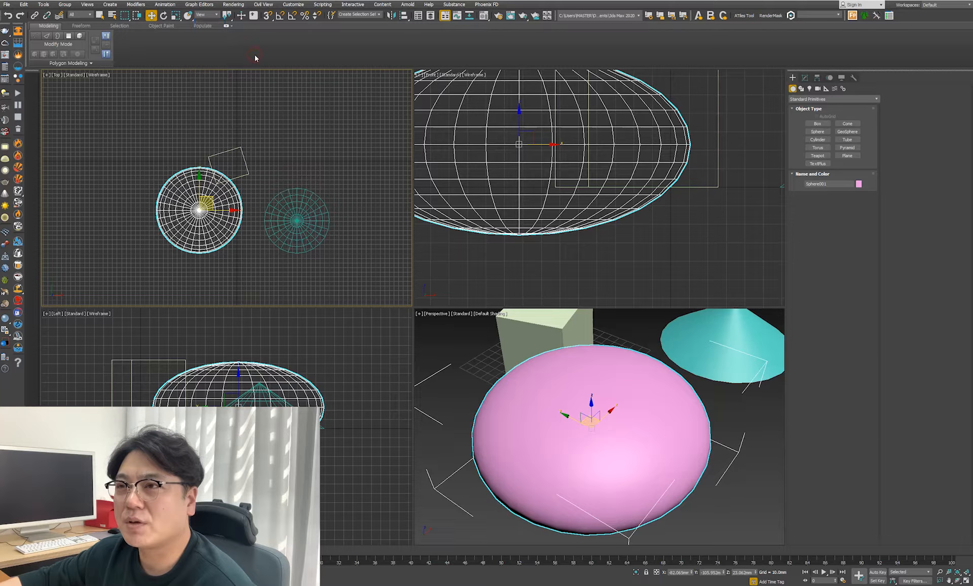
Look through the transform center options, including Use Pivot Point Center.
click(228, 16)
drag(229, 21, 247, 48)
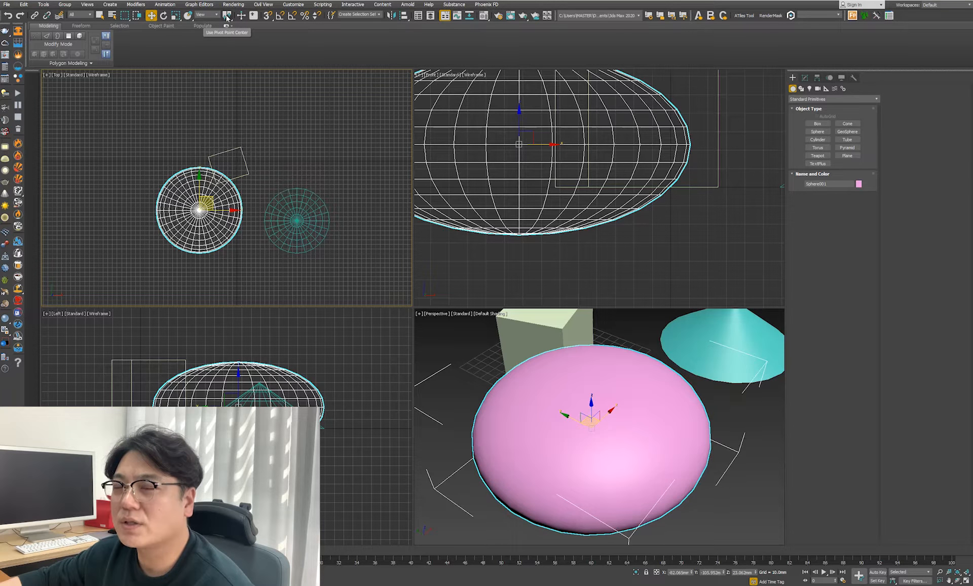
drag(226, 18, 233, 36)
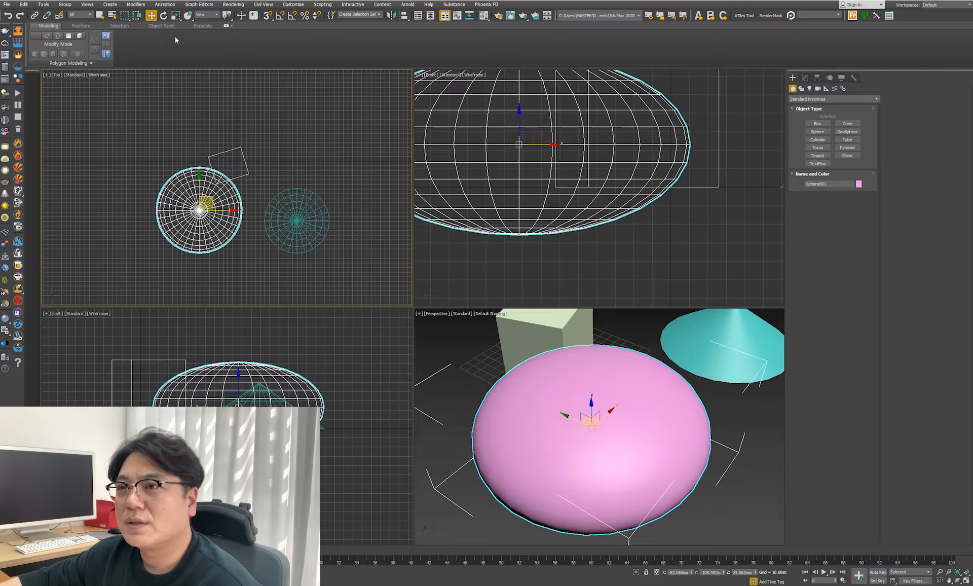
Select the box, sphere and cone together and rotate them slightly around Z about their common selection center in the Top viewport.
click(163, 15)
drag(132, 131, 350, 271)
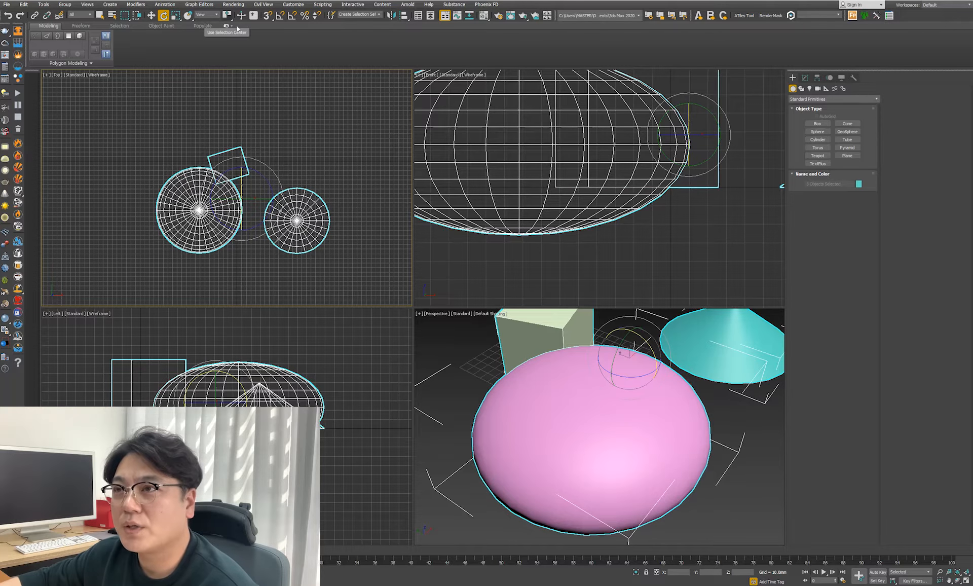
click(297, 203)
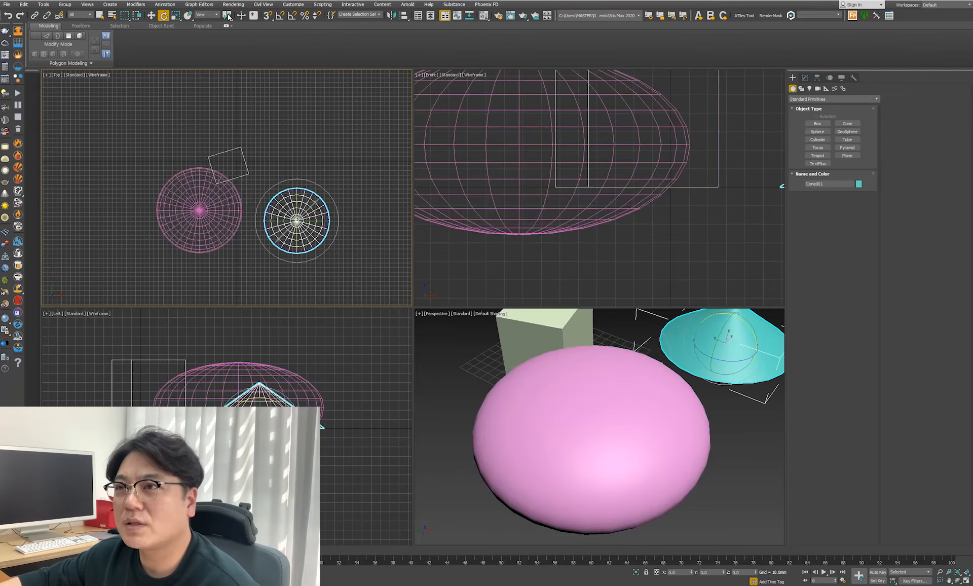
drag(360, 285, 132, 130)
mouse_move(265, 221)
mouse_down()
mouse_move(328, 157)
mouse_move(260, 225)
mouse_move(266, 219)
mouse_up()
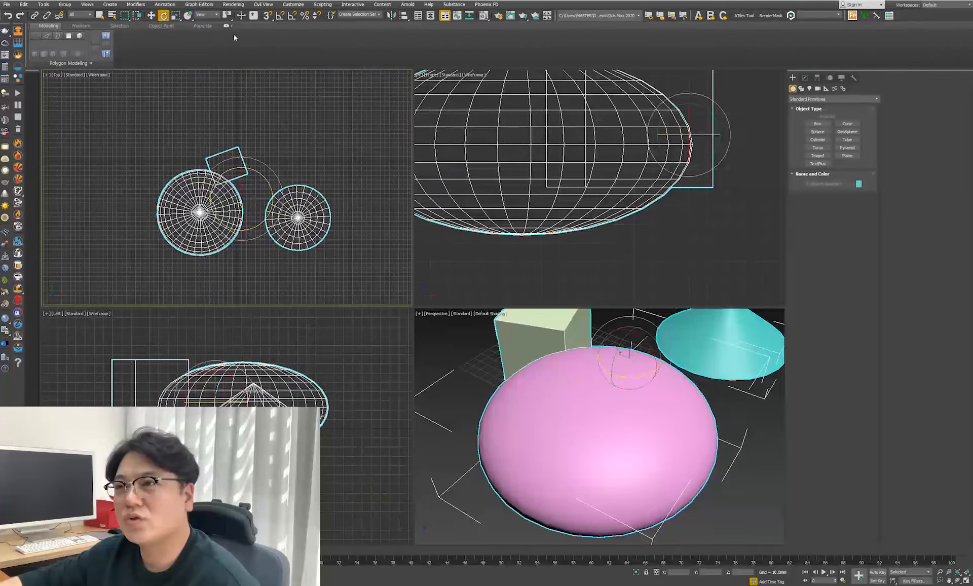
Switch the transform center of the three selected objects to Use Pivot Point Center.
drag(227, 17, 227, 28)
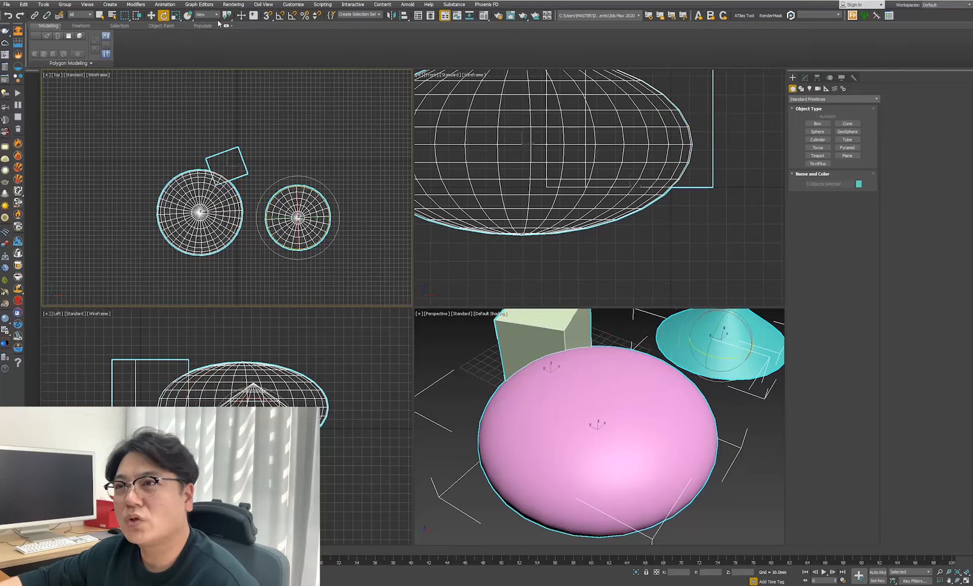